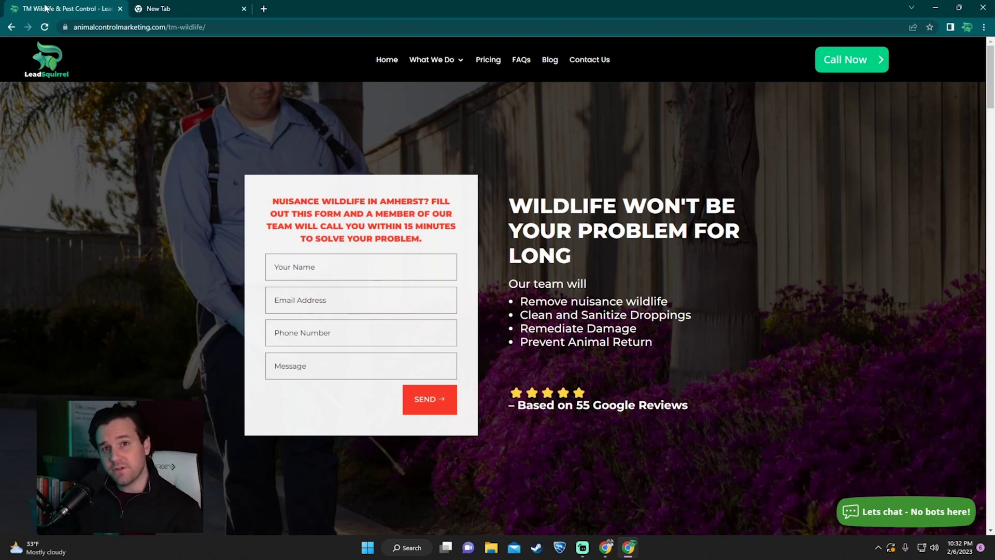
Step: Go to ads.google.com in a new Chrome tab and start the Google Ads signup
{"action": "left_click", "coordinate": [200, 8]}
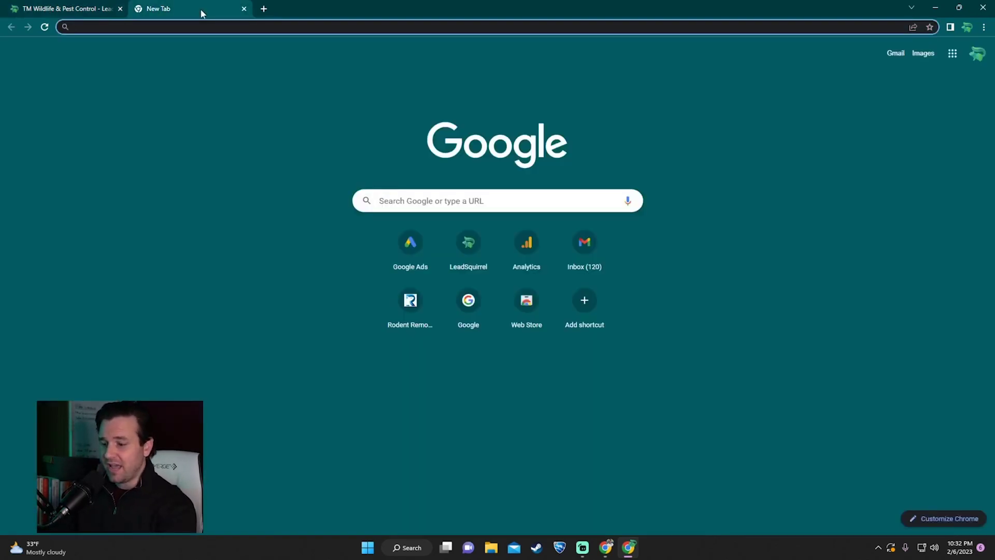
{"action": "type", "text": "ads.google.com"}
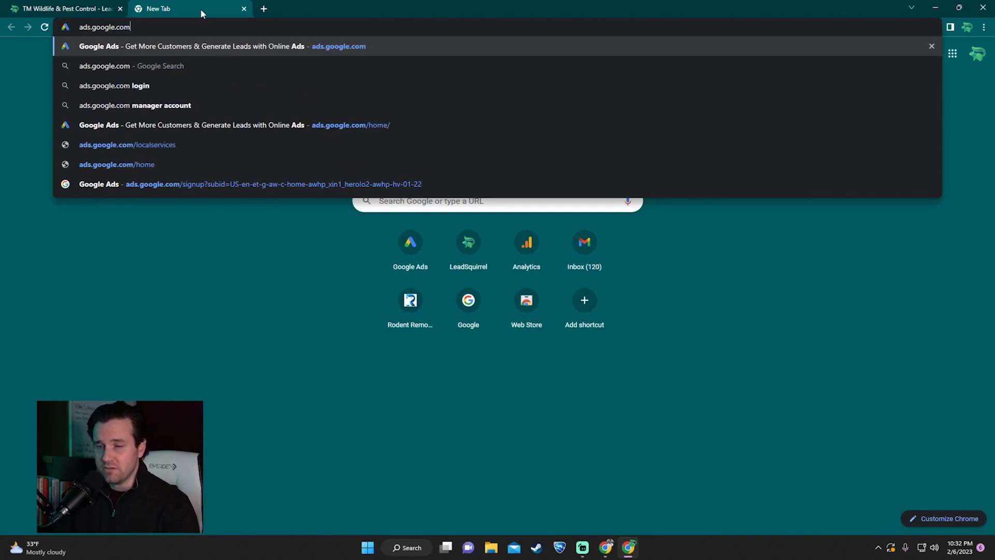
{"action": "key", "text": "Return"}
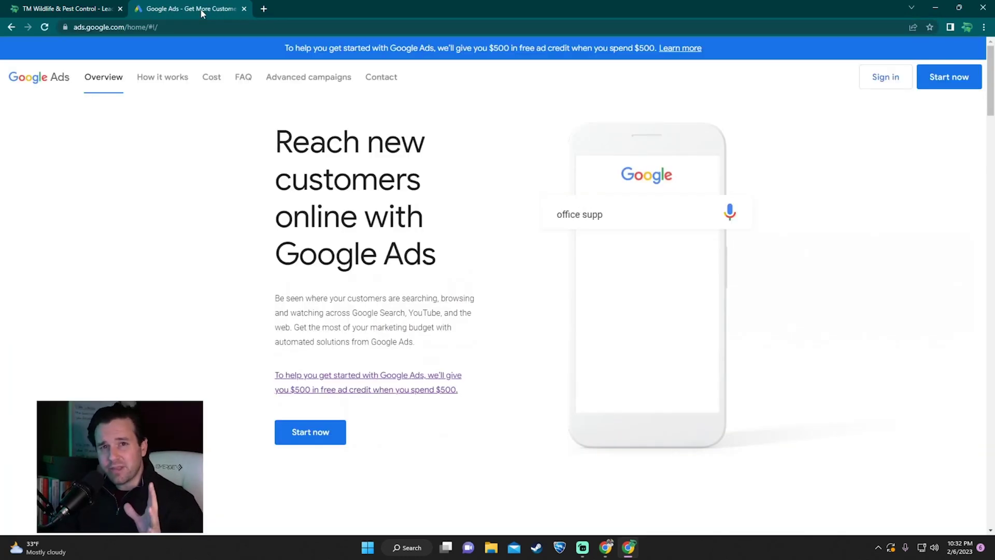
{"action": "left_click", "coordinate": [316, 440]}
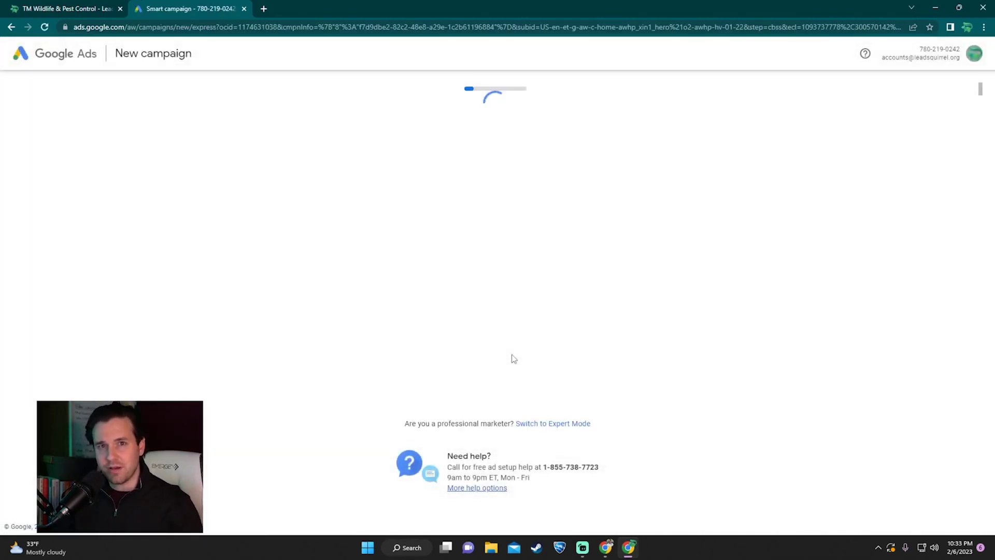
Step: Leave the Smart campaign setup by switching to Expert Mode
{"action": "scroll", "coordinate": [567, 285], "scroll_direction": "up", "scroll_amount": 1}
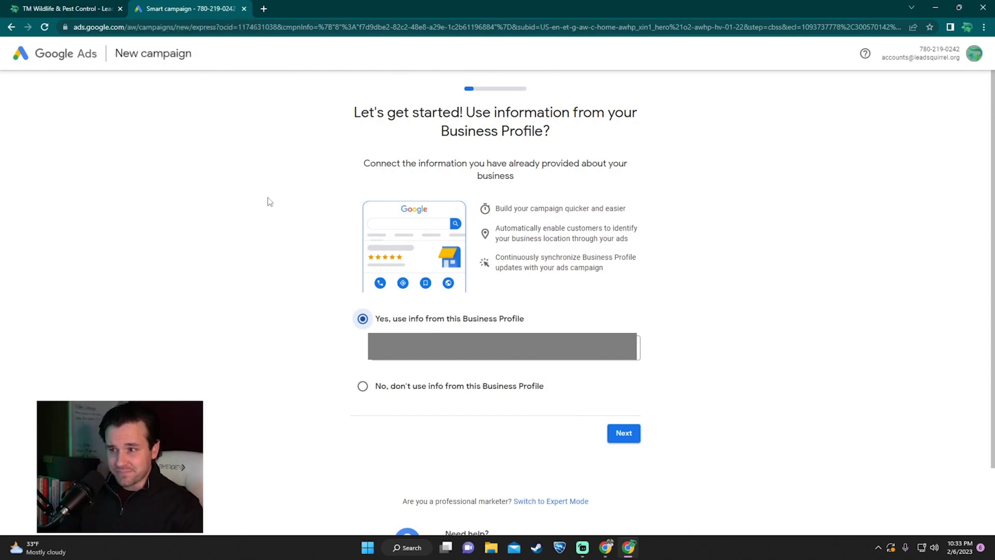
{"action": "scroll", "coordinate": [270, 201], "scroll_direction": "down", "scroll_amount": 2}
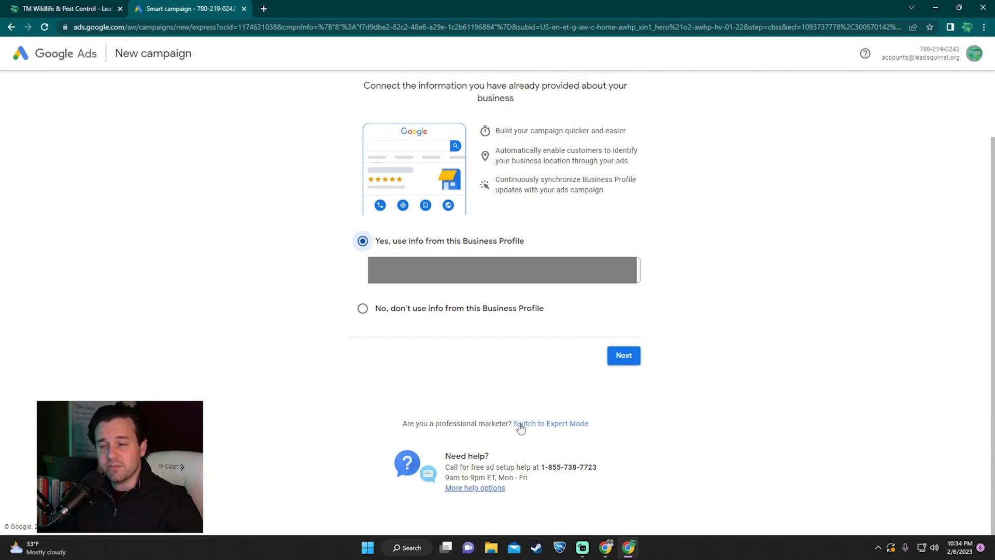
{"action": "left_click", "coordinate": [520, 423]}
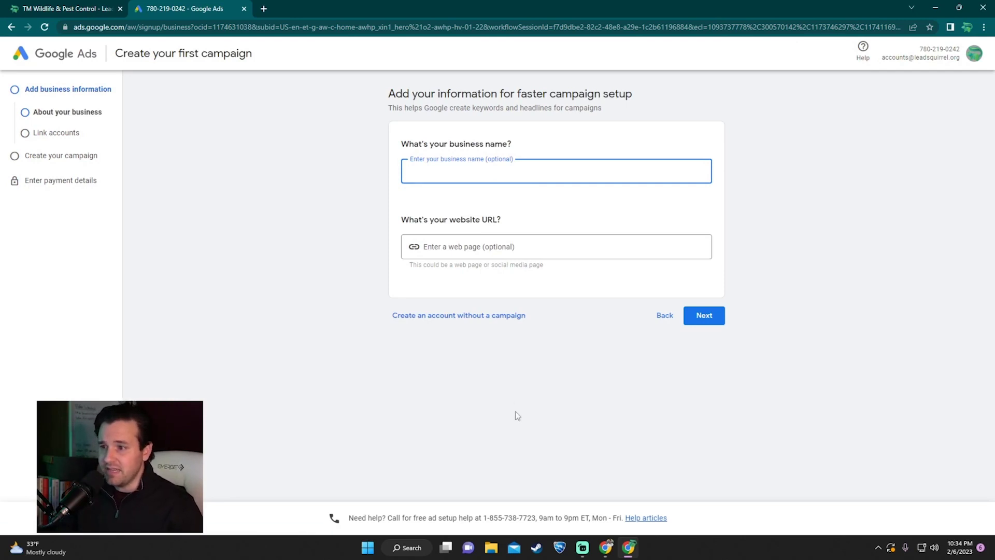
Step: Create the account without a campaign, decline expert phone guidance, and submit the business info
{"action": "left_click", "coordinate": [454, 322]}
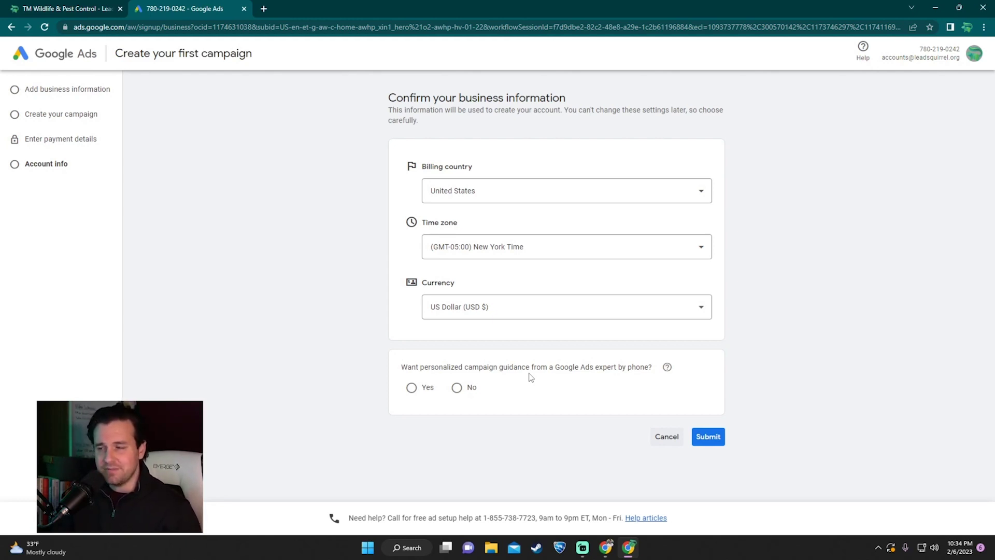
{"action": "left_click", "coordinate": [456, 387]}
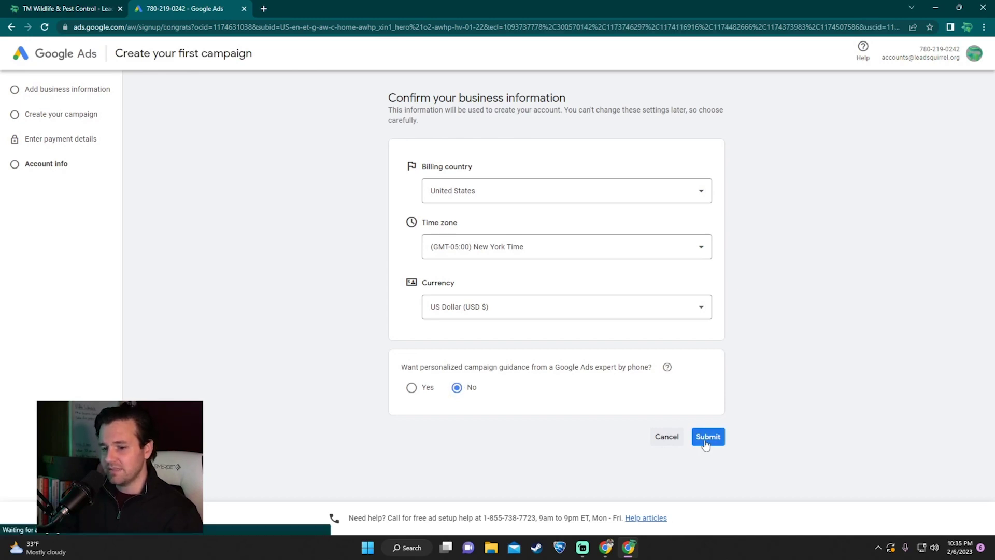
{"action": "left_click", "coordinate": [706, 440]}
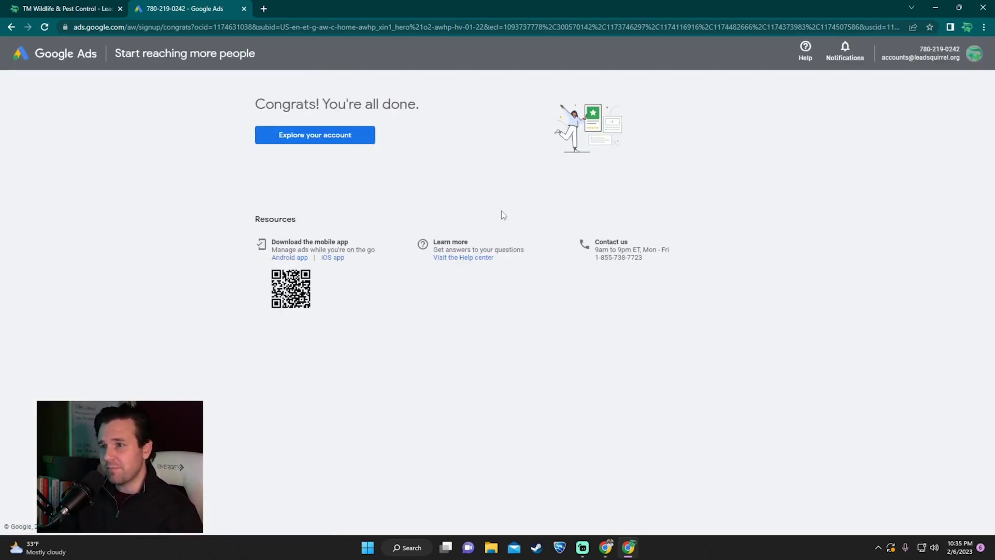
Step: Enter the new account, collapse the navigation panel, and look over Tools and settings
{"action": "left_click", "coordinate": [336, 146]}
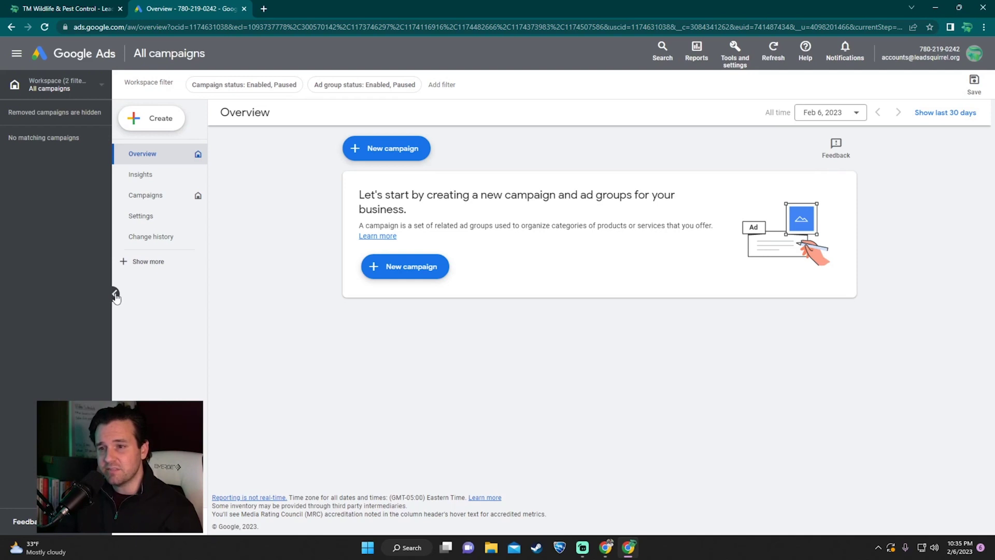
{"action": "left_click", "coordinate": [17, 54]}
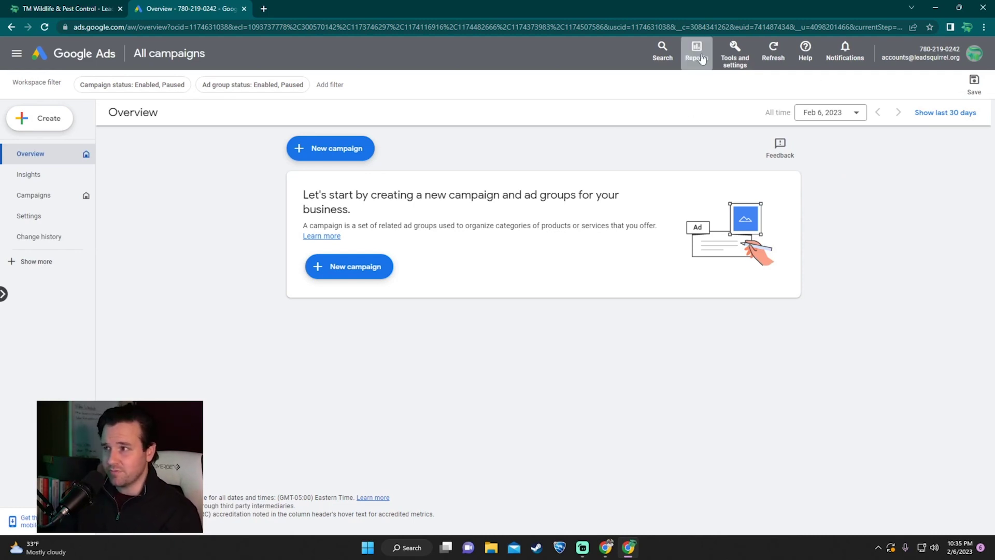
{"action": "left_click", "coordinate": [734, 51]}
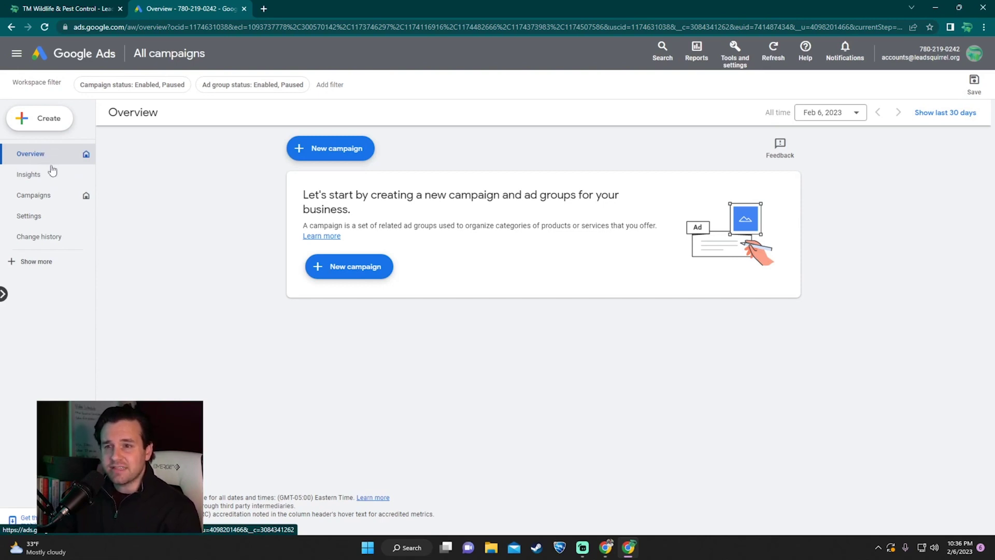
Step: Browse Campaigns and the extra navigation sections, then begin a New campaign from Overview
{"action": "left_click", "coordinate": [52, 198]}
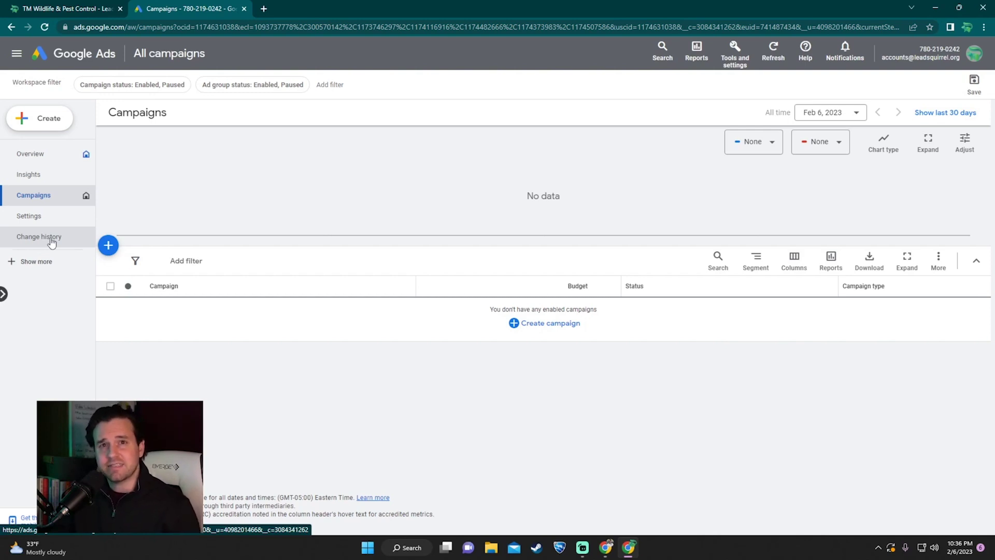
{"action": "left_click", "coordinate": [51, 261]}
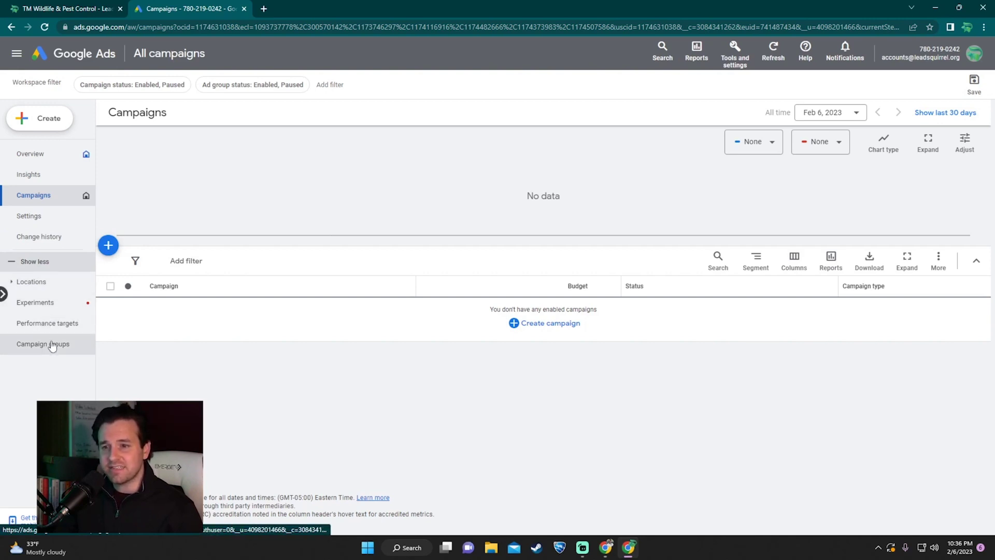
{"action": "left_click", "coordinate": [49, 161]}
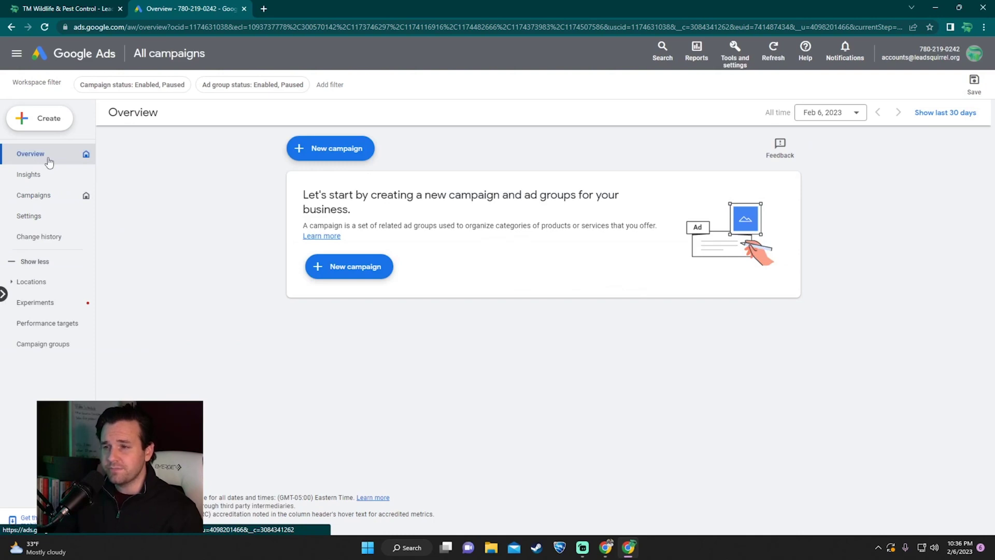
{"action": "left_click", "coordinate": [351, 269]}
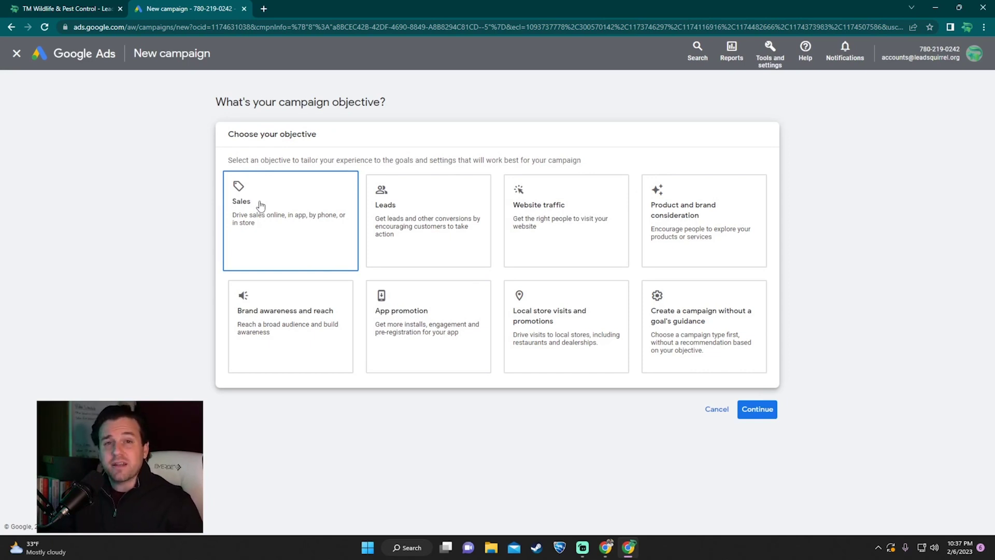
Step: Choose the Leads objective with website form submissions and ad phone calls as lead goals
{"action": "left_click", "coordinate": [438, 222]}
{"action": "scroll", "coordinate": [487, 244], "scroll_direction": "down", "scroll_amount": 3}
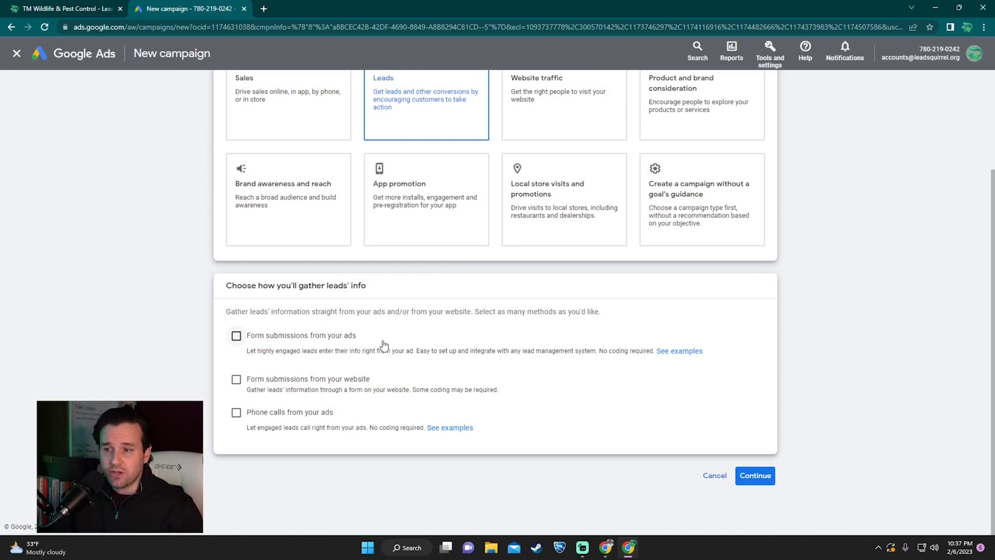
{"action": "left_click", "coordinate": [237, 378]}
{"action": "left_click", "coordinate": [237, 447]}
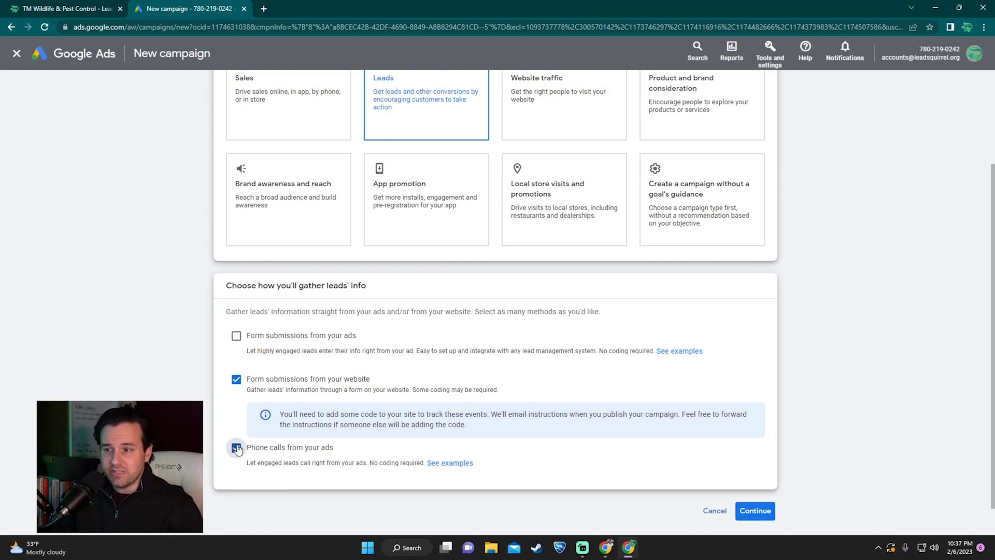
{"action": "left_click", "coordinate": [766, 515]}
{"action": "scroll", "coordinate": [774, 411], "scroll_direction": "down", "scroll_amount": 2}
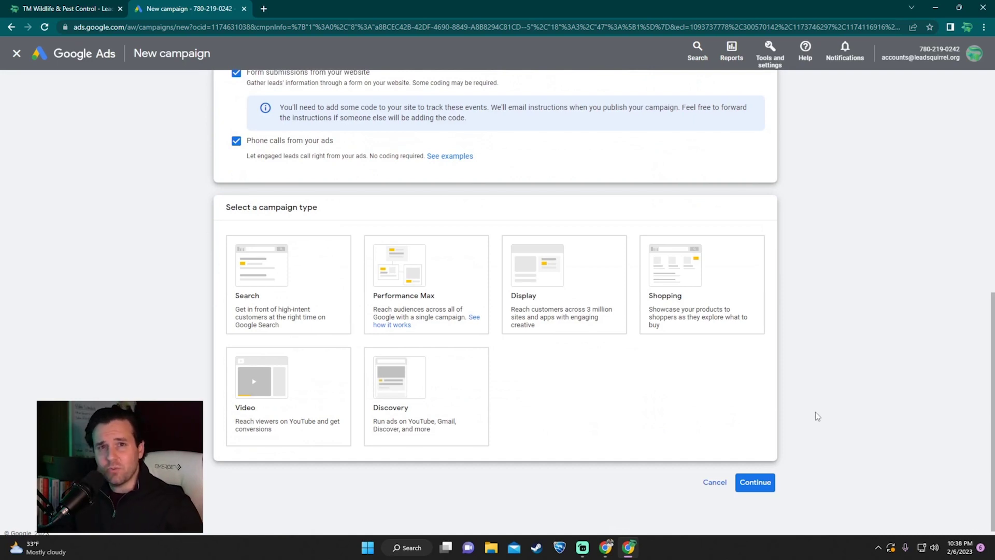
Step: Pick Search as the campaign type after briefly trying Performance Max
{"action": "left_click", "coordinate": [301, 293]}
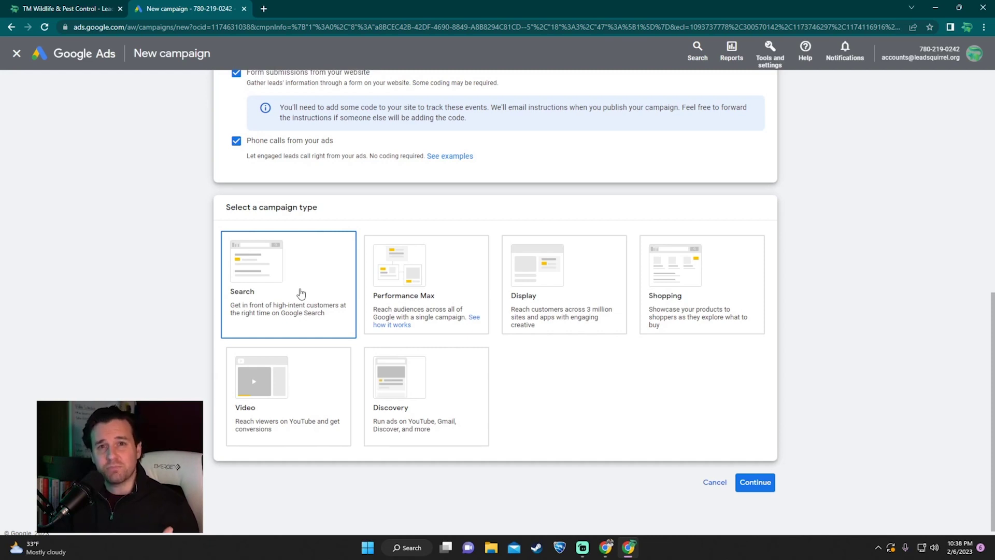
{"action": "left_click", "coordinate": [419, 281]}
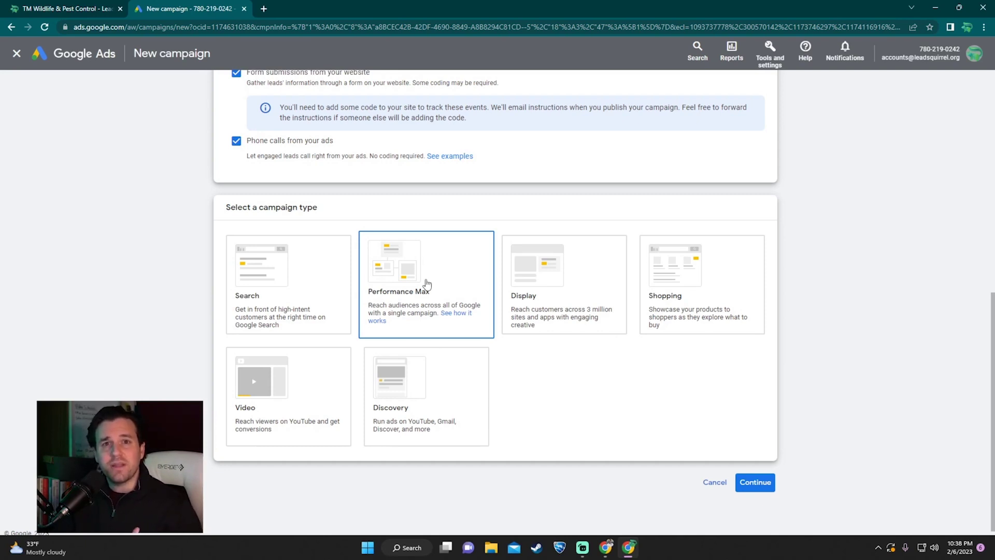
{"action": "left_click", "coordinate": [317, 284]}
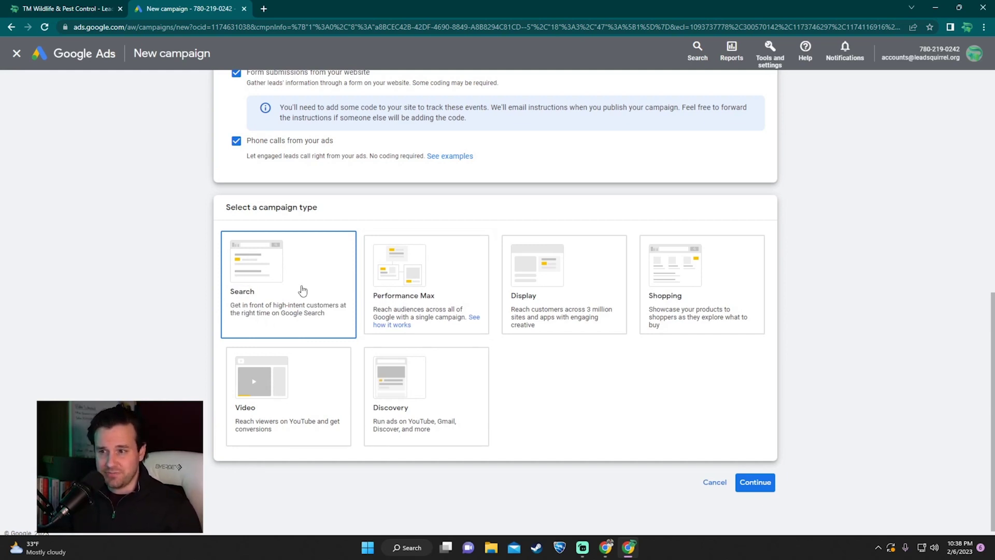
{"action": "scroll", "coordinate": [303, 289], "scroll_direction": "down", "scroll_amount": 5}
Step: Select the whole default campaign name Leads-Search-1 for replacement
{"action": "left_click_drag", "start_coordinate": [240, 261], "coordinate": [420, 263]}
{"action": "left_click", "coordinate": [421, 266]}
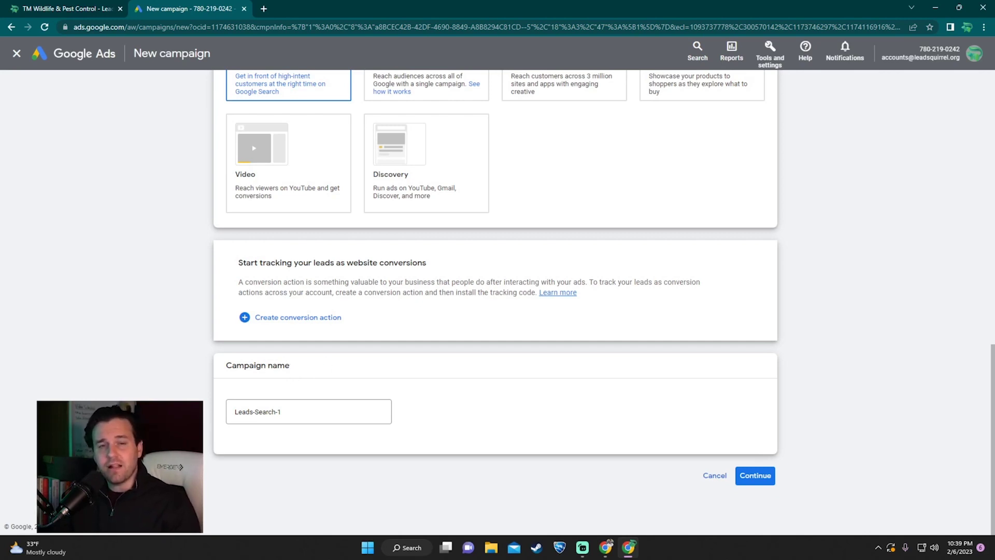
{"action": "triple_click", "coordinate": [329, 412]}
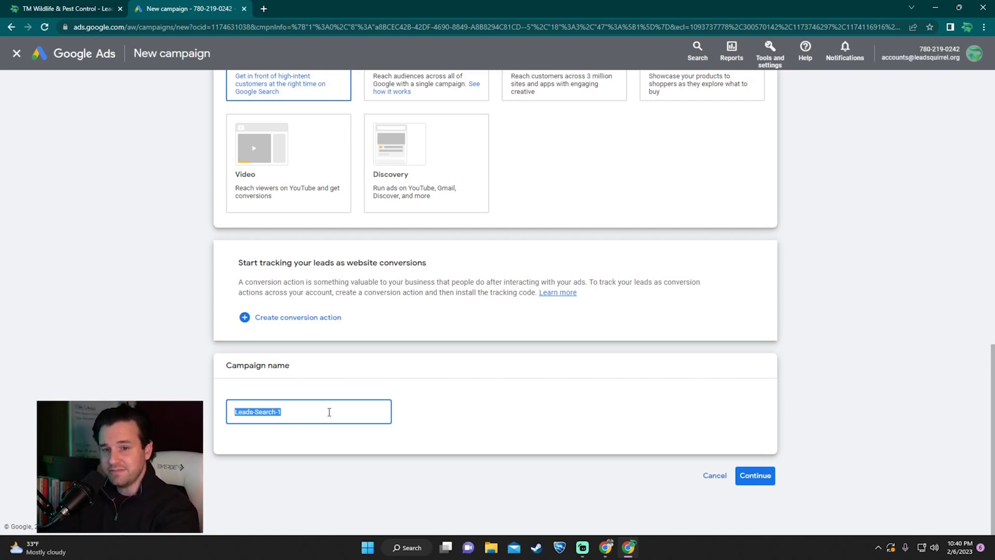
Step: Replace Leads-Search-1 with 'Cleveland | Leads | SKAG | Squirrel Removal' in the Campaign name field
{"action": "type", "text": "Cleveland"}
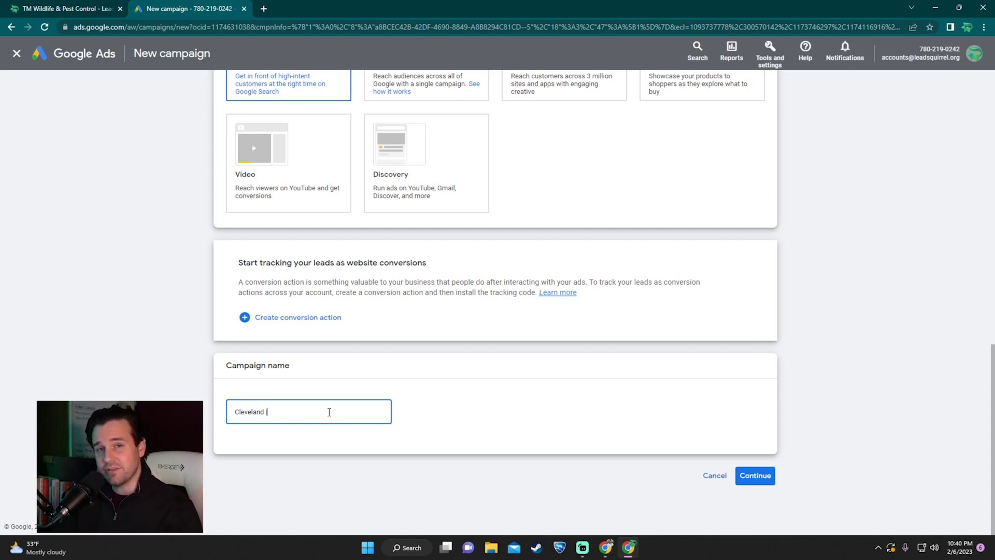
{"action": "type", "text": "|"}
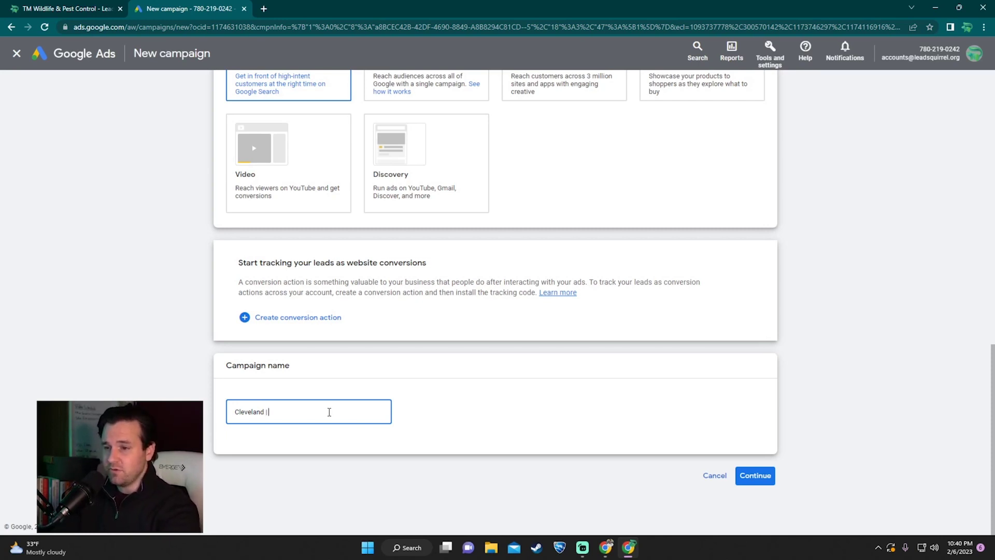
{"action": "type", "text": " Leads |"}
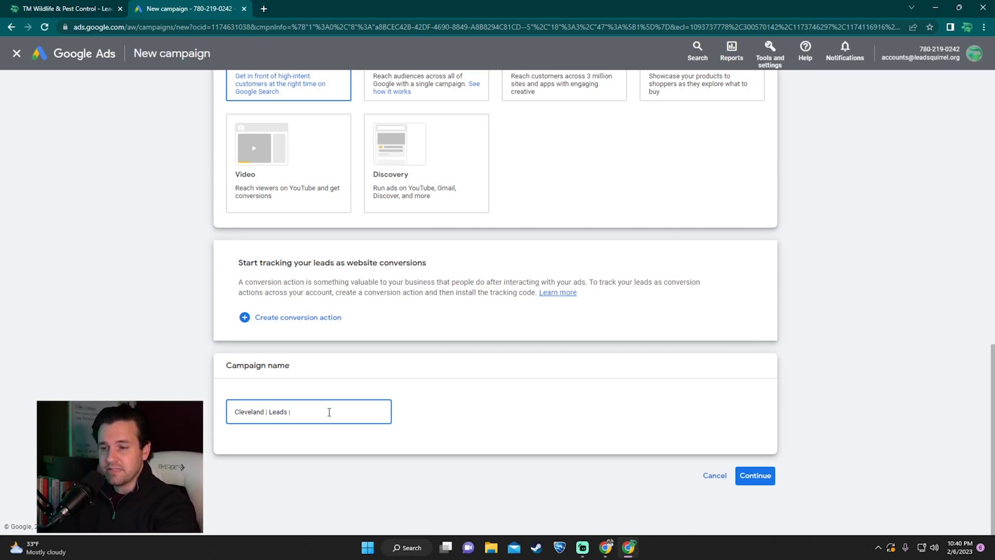
{"action": "type", "text": " SKAG |"}
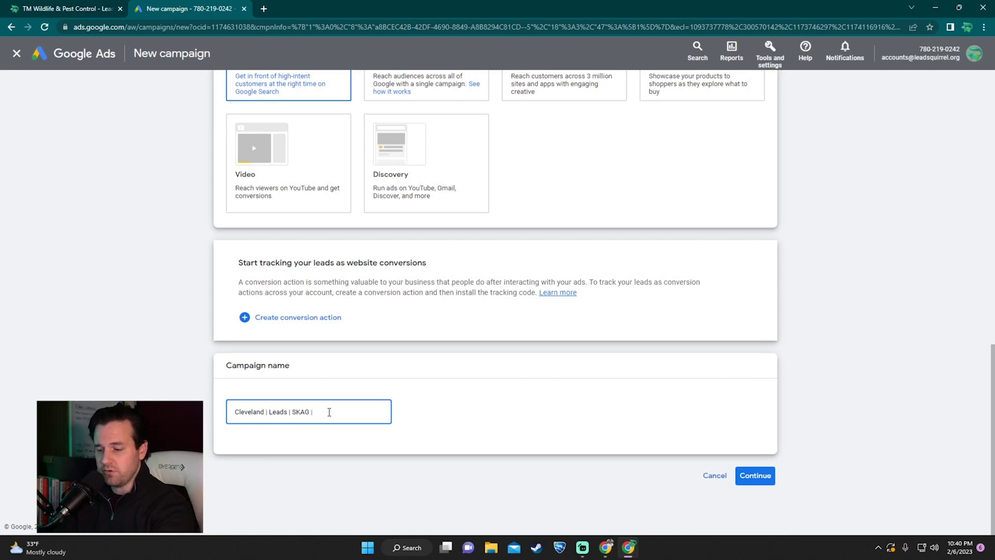
{"action": "type", "text": "Squirrel Removal"}
{"action": "left_click", "coordinate": [517, 429]}
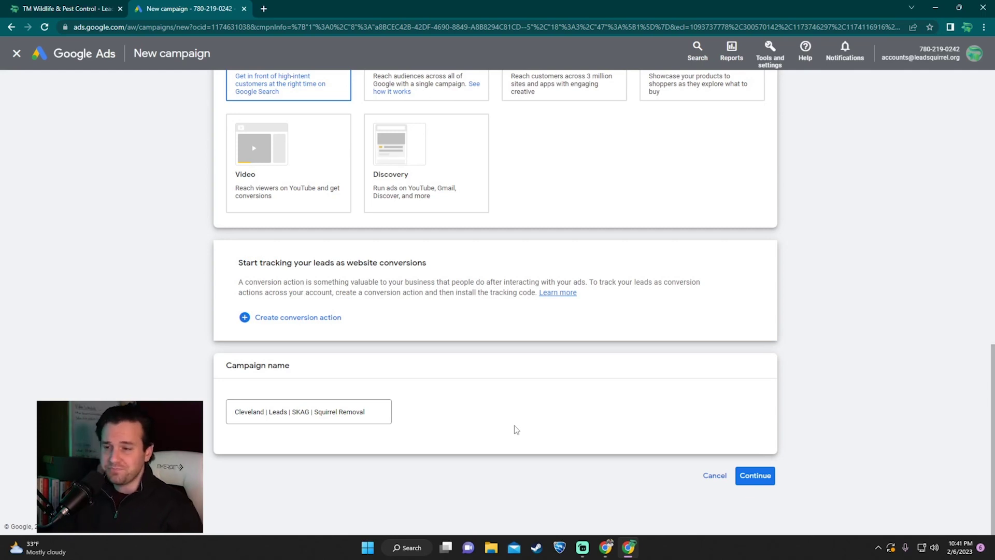
Step: Set bidding to focus on Clicks and advance to Campaign settings
{"action": "left_click", "coordinate": [755, 475]}
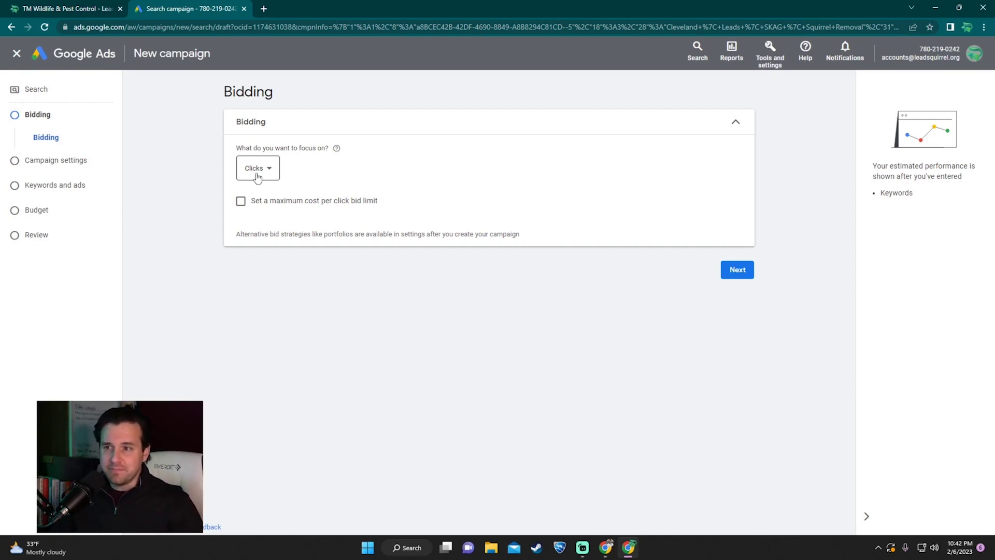
{"action": "left_click", "coordinate": [258, 178]}
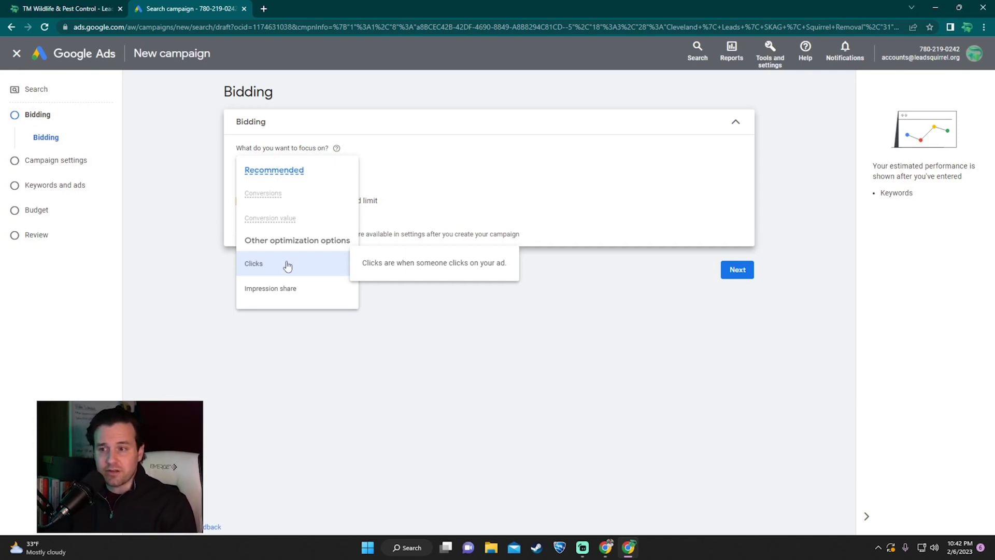
{"action": "left_click", "coordinate": [288, 265]}
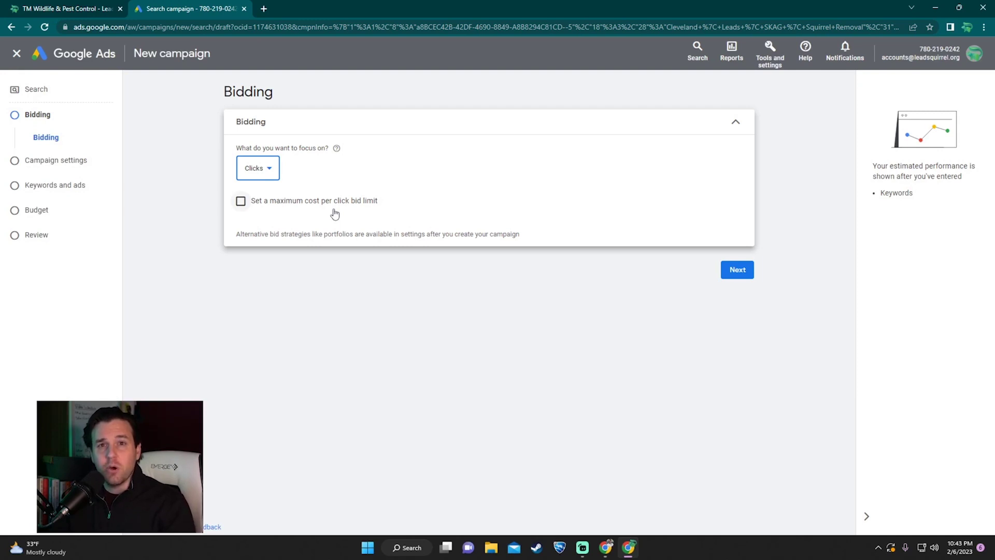
{"action": "left_click", "coordinate": [728, 270]}
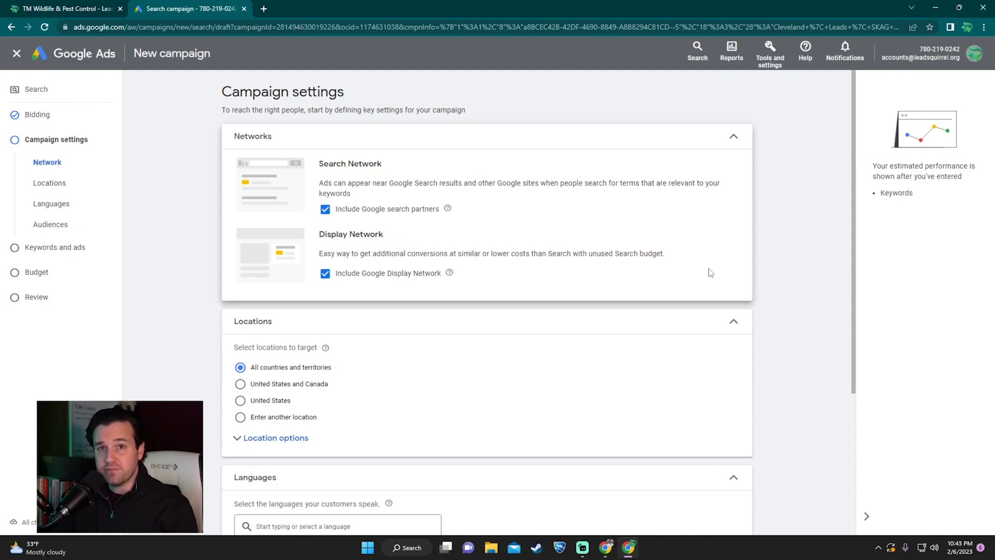
Step: Exclude Google search partners and the Google Display Network from the campaign's networks
{"action": "left_click", "coordinate": [332, 211]}
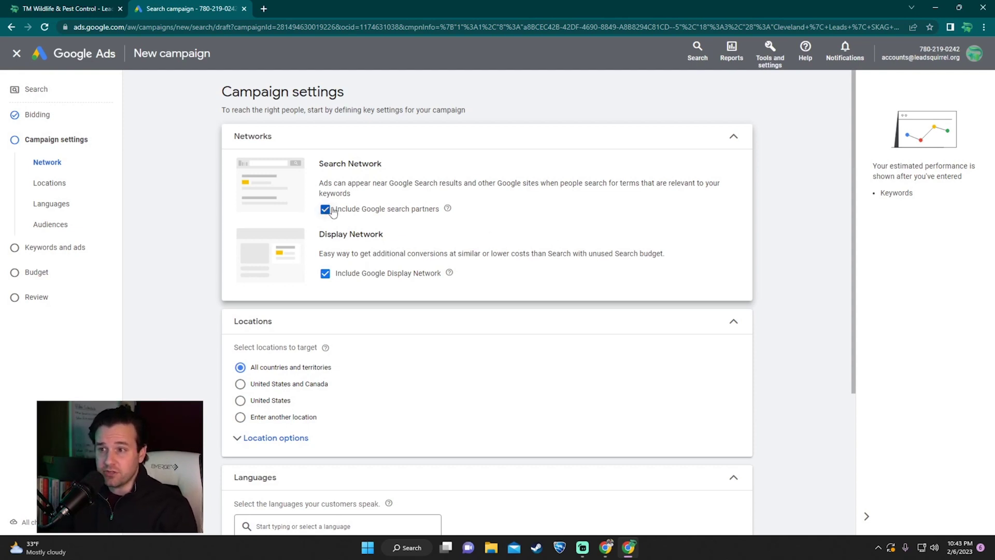
{"action": "left_click", "coordinate": [335, 317]}
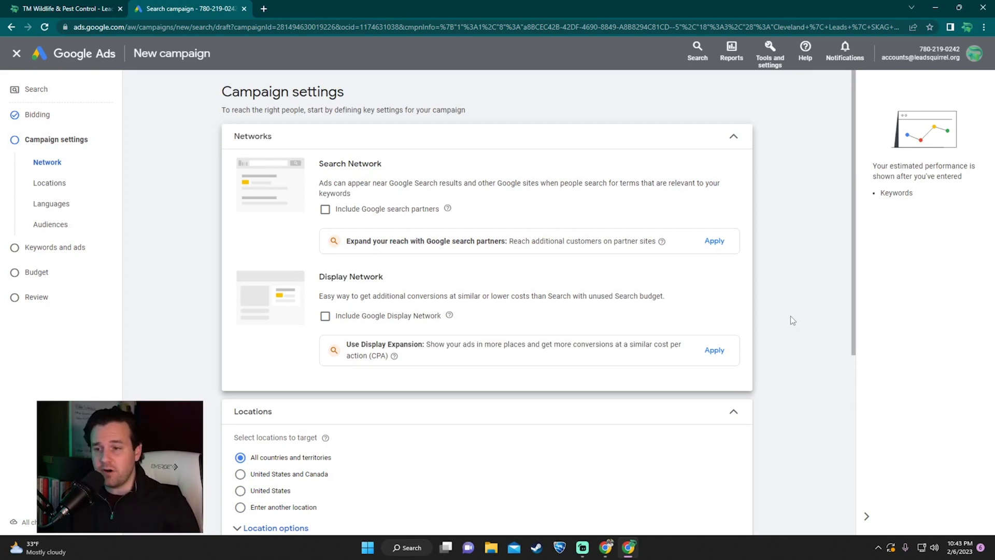
{"action": "scroll", "coordinate": [791, 316], "scroll_direction": "down", "scroll_amount": 4}
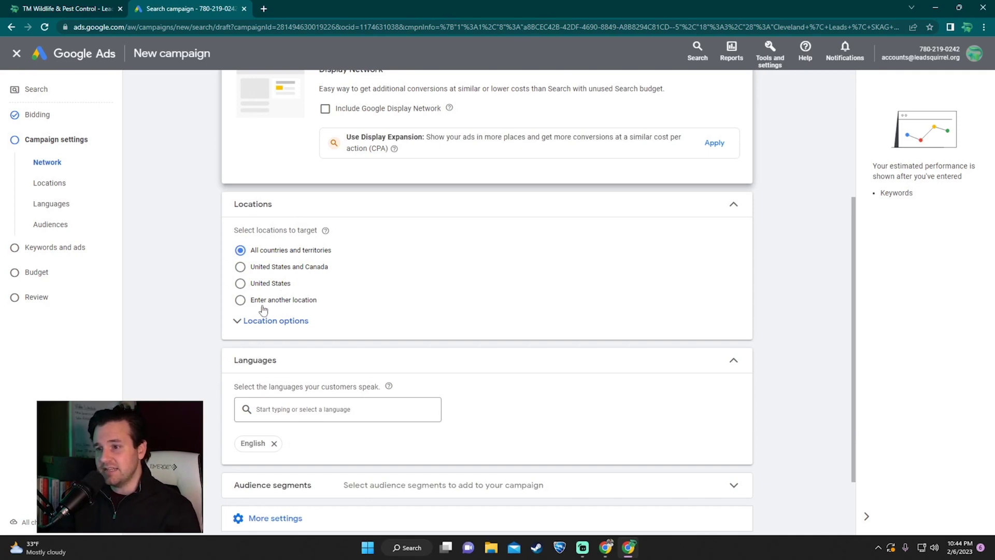
Step: Target Cleveland, Ohio, United States as the campaign's single custom location
{"action": "left_click", "coordinate": [240, 299]}
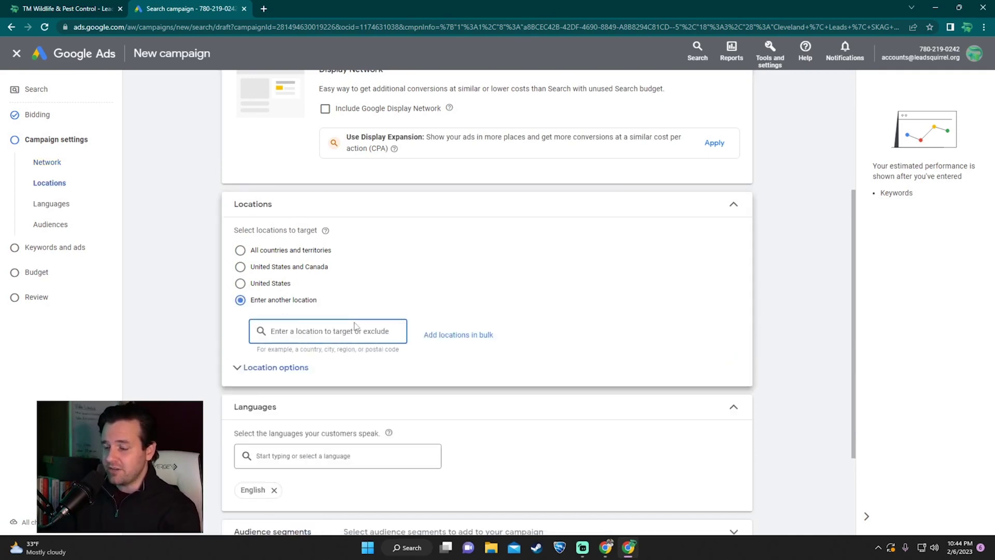
{"action": "type", "text": "Cleveland"}
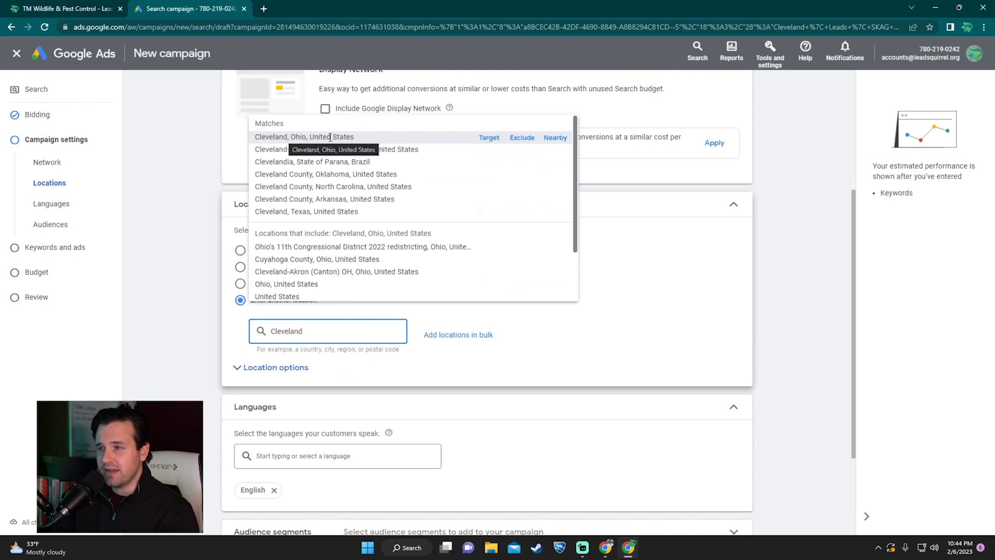
{"action": "left_click", "coordinate": [489, 138]}
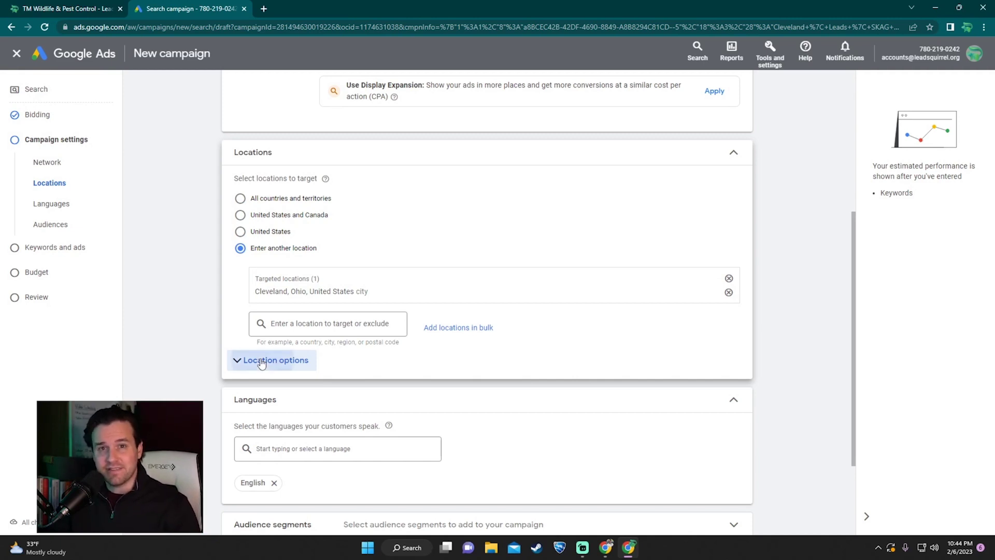
Step: Set location targeting to Presence, reaching only people in or regularly in the location
{"action": "left_click", "coordinate": [262, 361]}
{"action": "scroll", "coordinate": [259, 358], "scroll_direction": "down", "scroll_amount": 1}
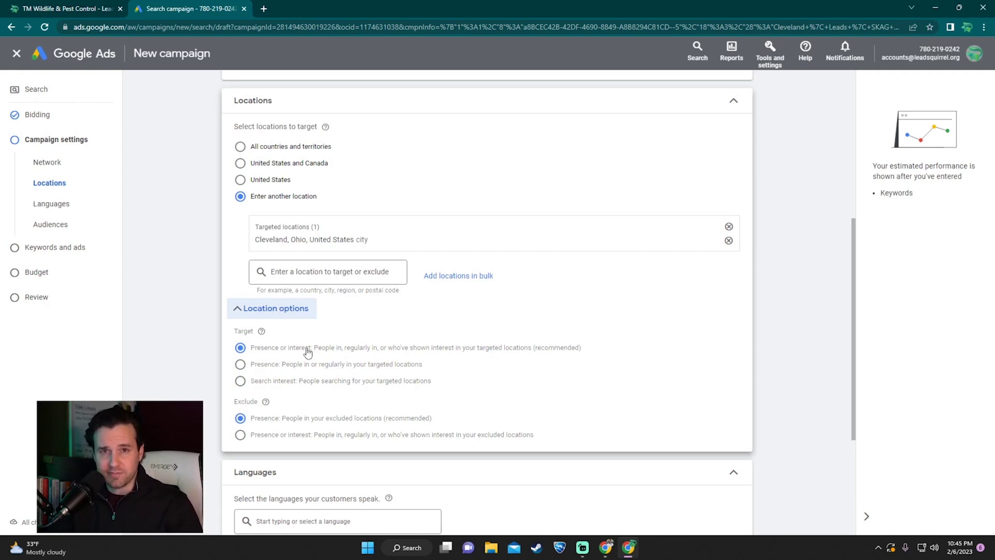
{"action": "left_click", "coordinate": [241, 364]}
{"action": "scroll", "coordinate": [254, 311], "scroll_direction": "down", "scroll_amount": 2}
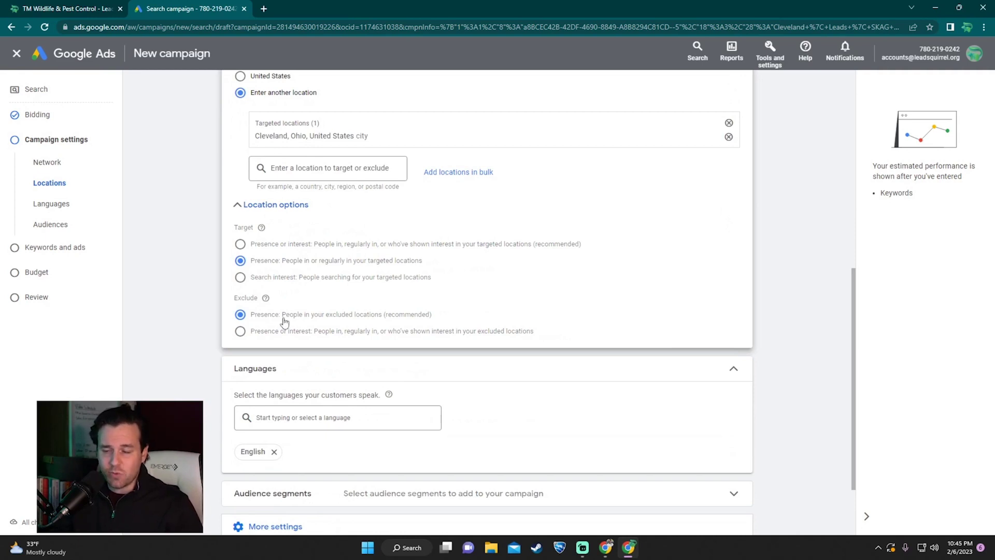
{"action": "scroll", "coordinate": [284, 323], "scroll_direction": "down", "scroll_amount": 2}
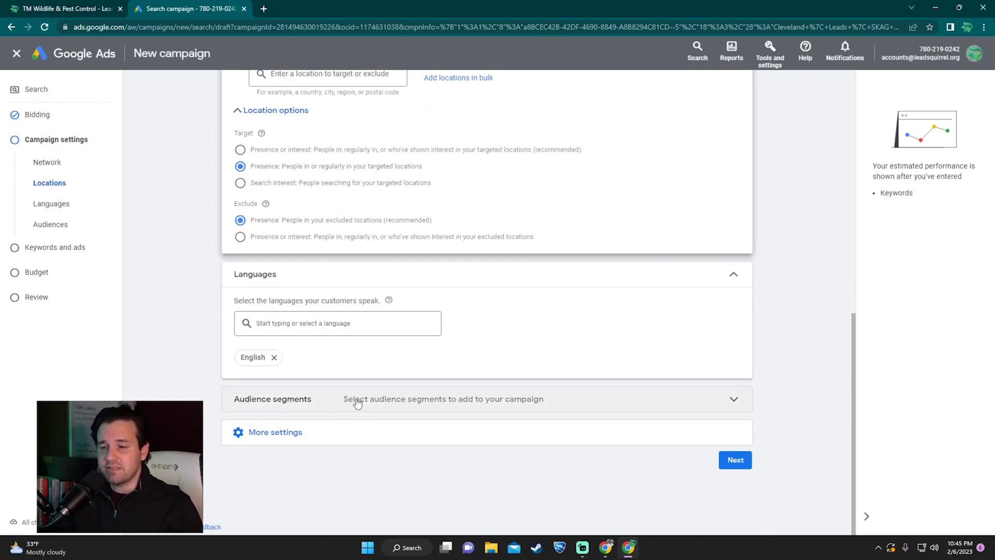
Step: Keep ad rotation on Optimize so best-performing ads are preferred
{"action": "left_click", "coordinate": [291, 434]}
{"action": "scroll", "coordinate": [537, 366], "scroll_direction": "down", "scroll_amount": 2}
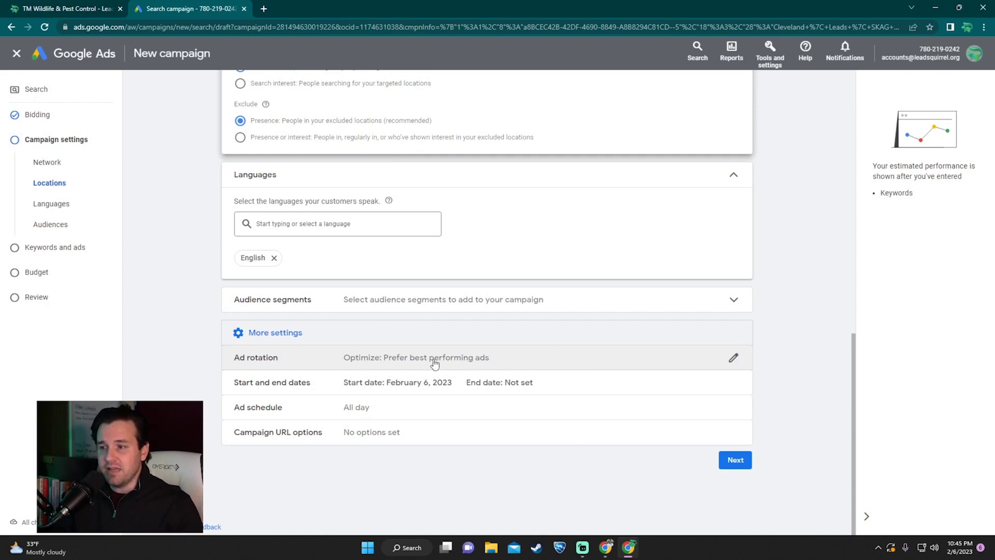
{"action": "left_click", "coordinate": [733, 358]}
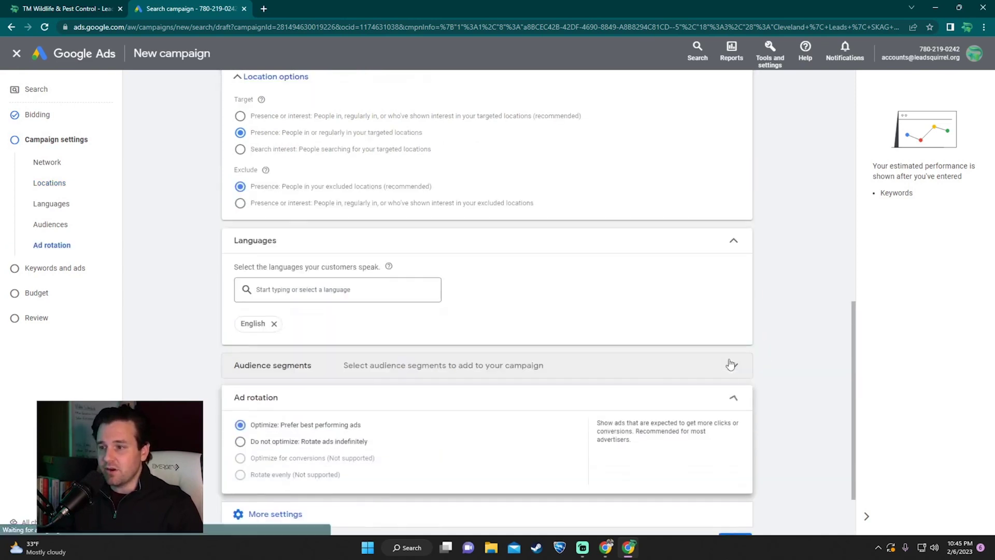
{"action": "scroll", "coordinate": [539, 369], "scroll_direction": "down", "scroll_amount": 2}
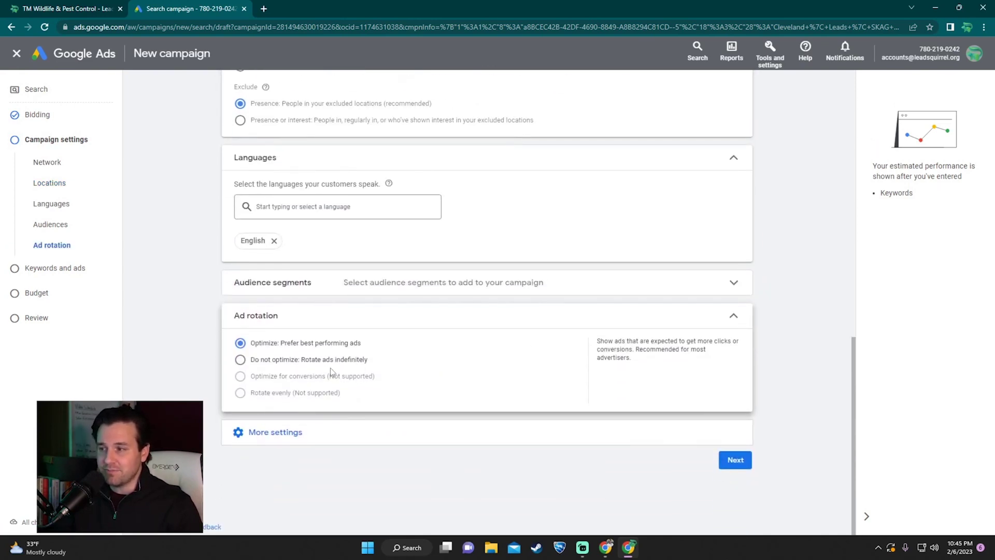
{"action": "left_click", "coordinate": [733, 317]}
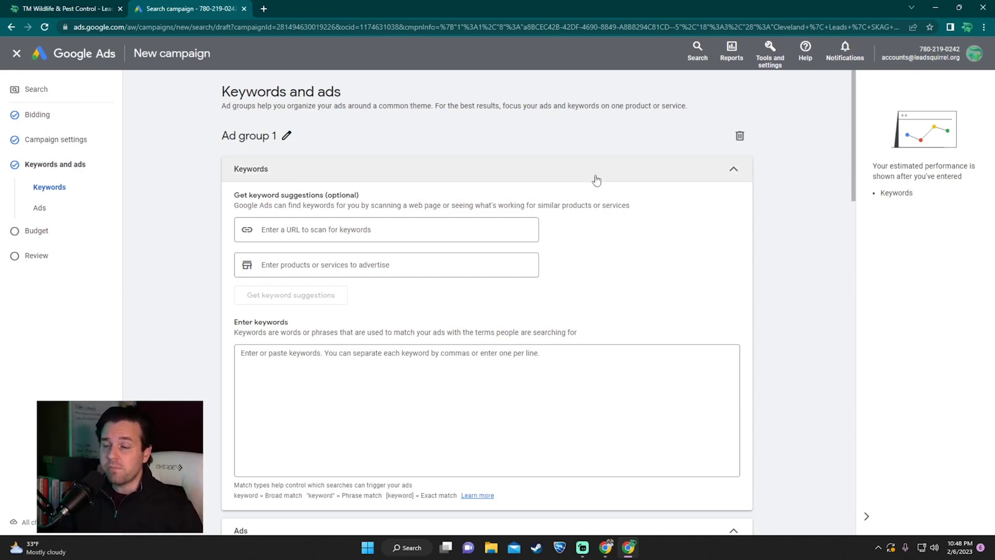
Step: Rename Ad group 1 to 'SKAG | Squirrel Removal Near Me'
{"action": "left_click", "coordinate": [287, 135]}
{"action": "type", "text": "SKAG "}
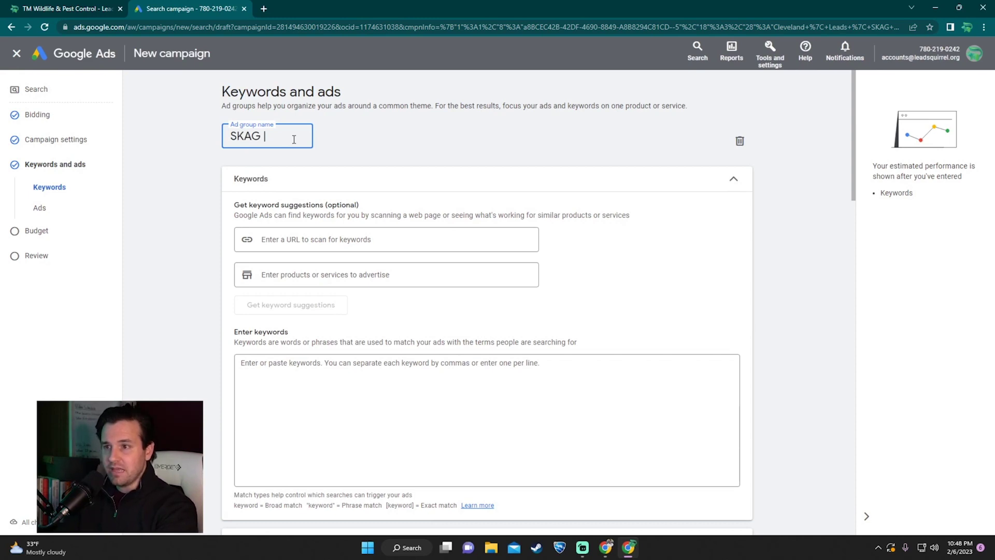
{"action": "type", "text": "|"}
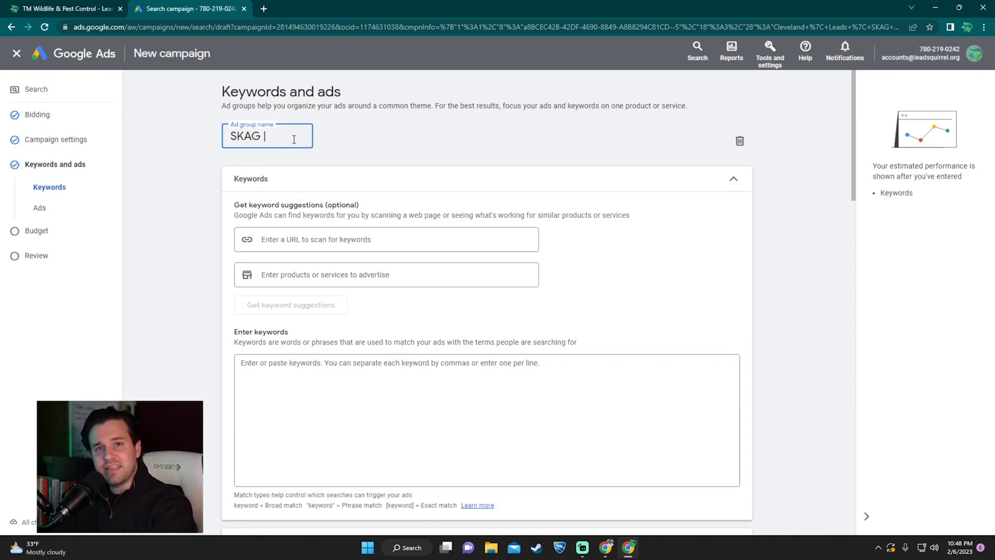
{"action": "type", "text": " Squirrel Re"}
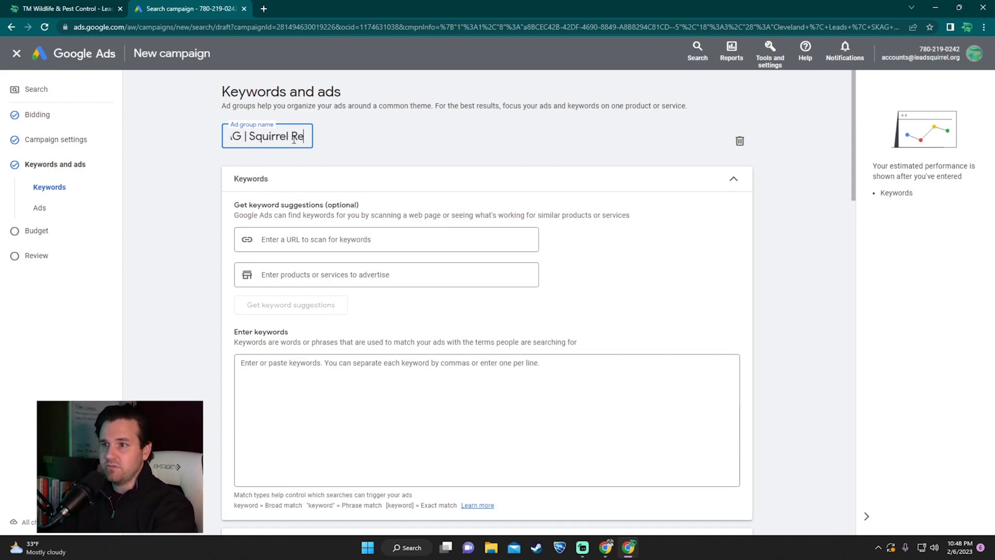
{"action": "type", "text": "moval Near Mear Me"}
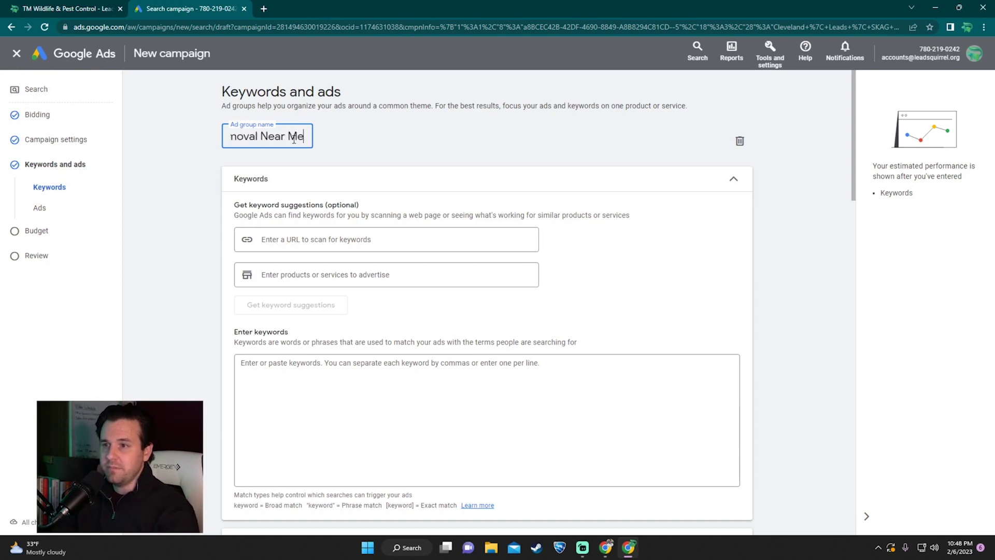
{"action": "key", "text": "Return"}
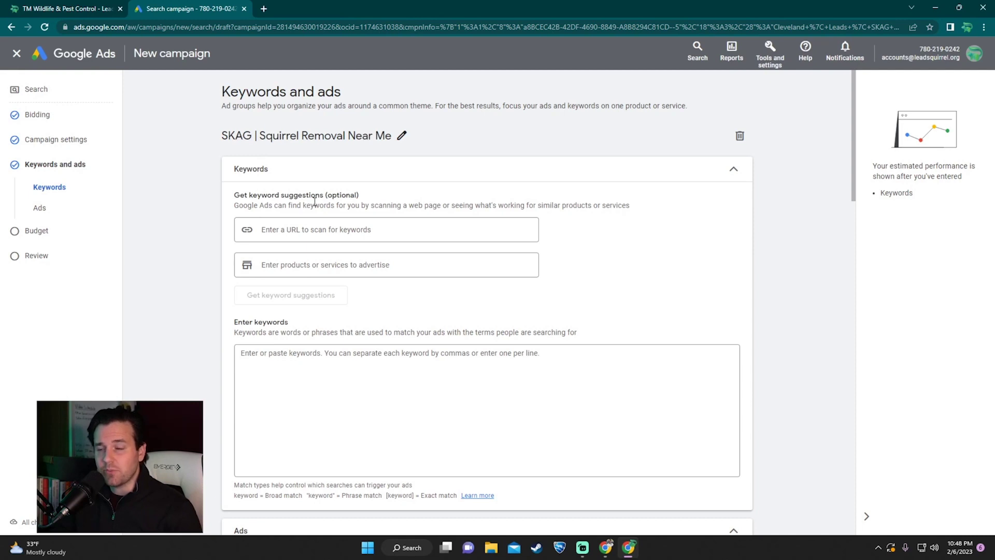
{"action": "left_click", "coordinate": [297, 364]}
{"action": "scroll", "coordinate": [288, 321], "scroll_direction": "down", "scroll_amount": 1}
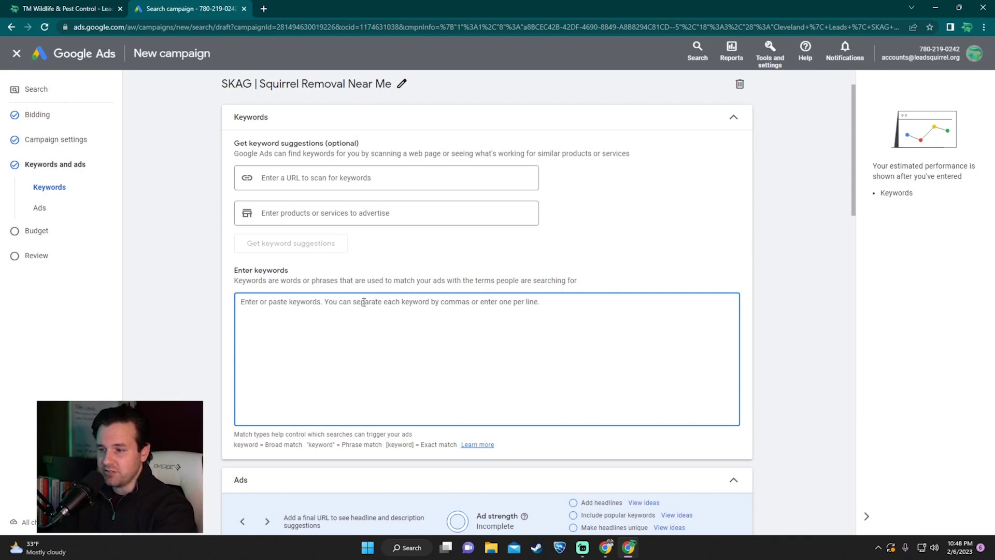
{"action": "type", "text": "\"squirrel removal near me\""}
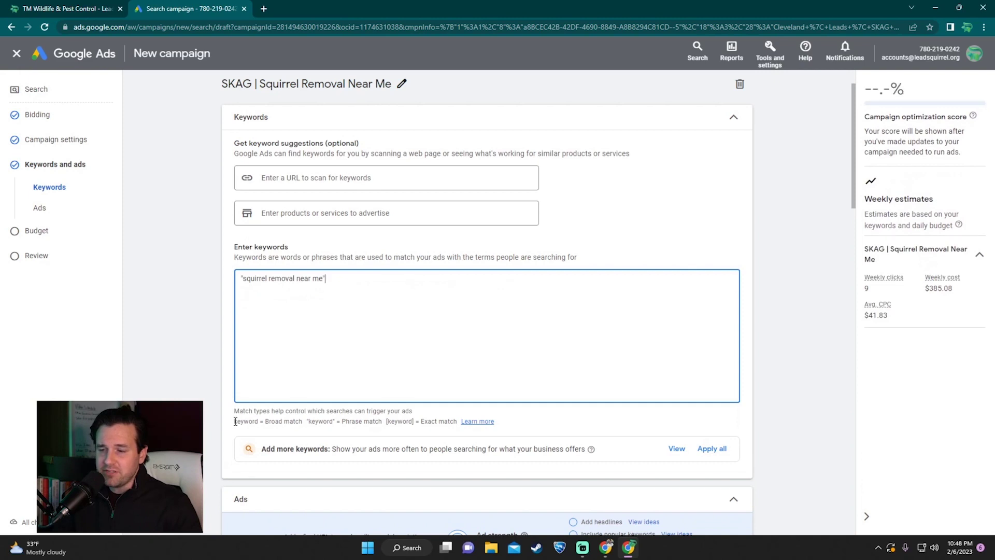
{"action": "left_click_drag", "start_coordinate": [235, 421], "coordinate": [458, 424]}
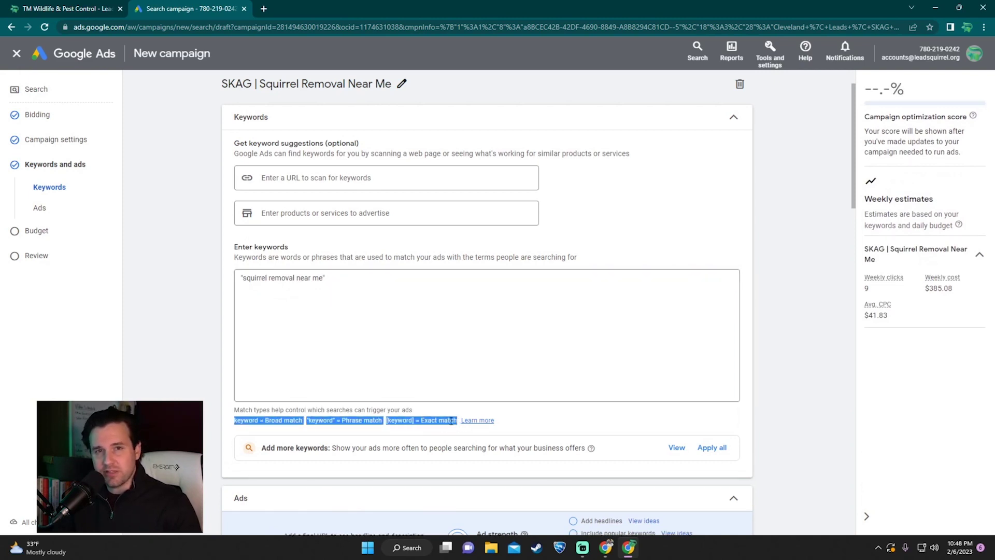
{"action": "left_click", "coordinate": [451, 421]}
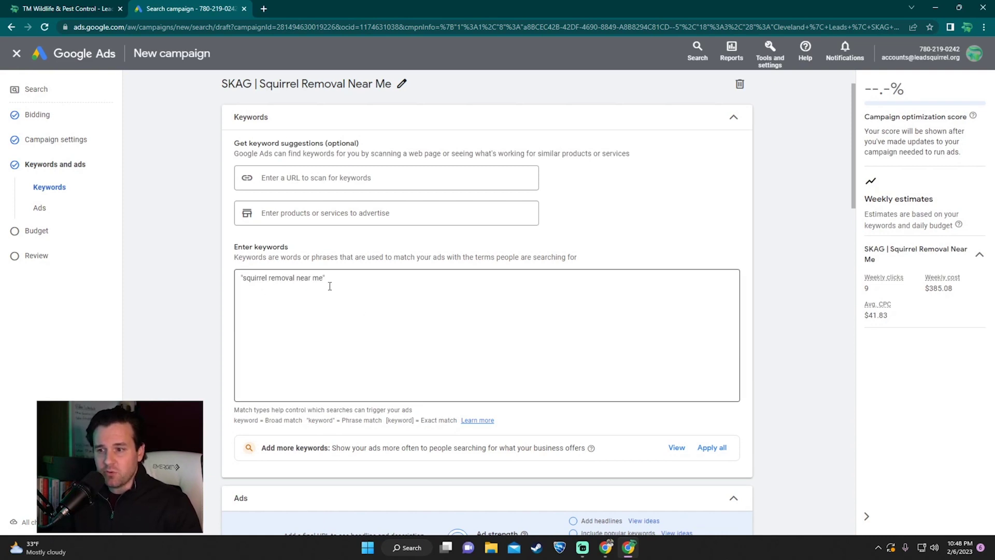
{"action": "left_click_drag", "start_coordinate": [265, 421], "coordinate": [304, 420]}
{"action": "left_click", "coordinate": [305, 421]}
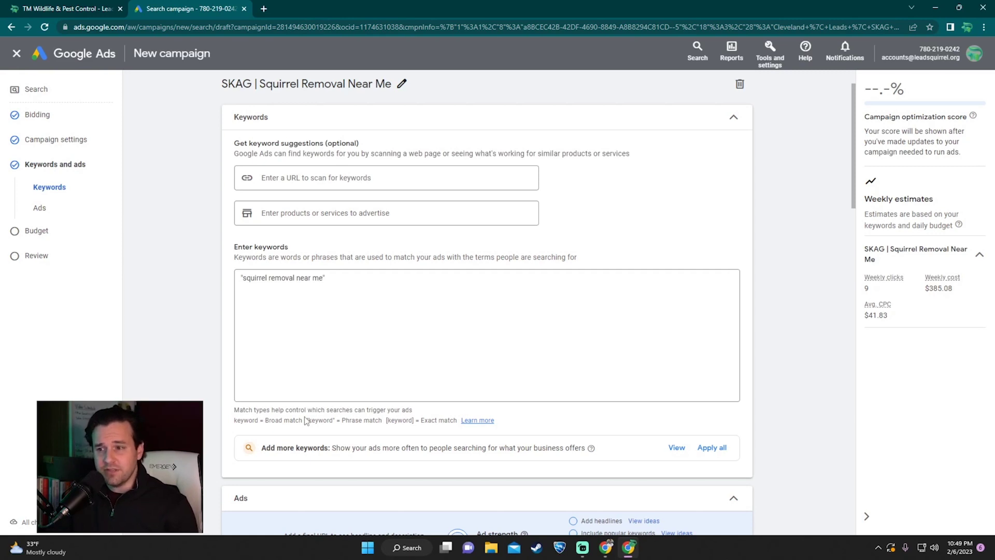
{"action": "left_click_drag", "start_coordinate": [325, 279], "coordinate": [230, 279]}
{"action": "left_click", "coordinate": [354, 285]}
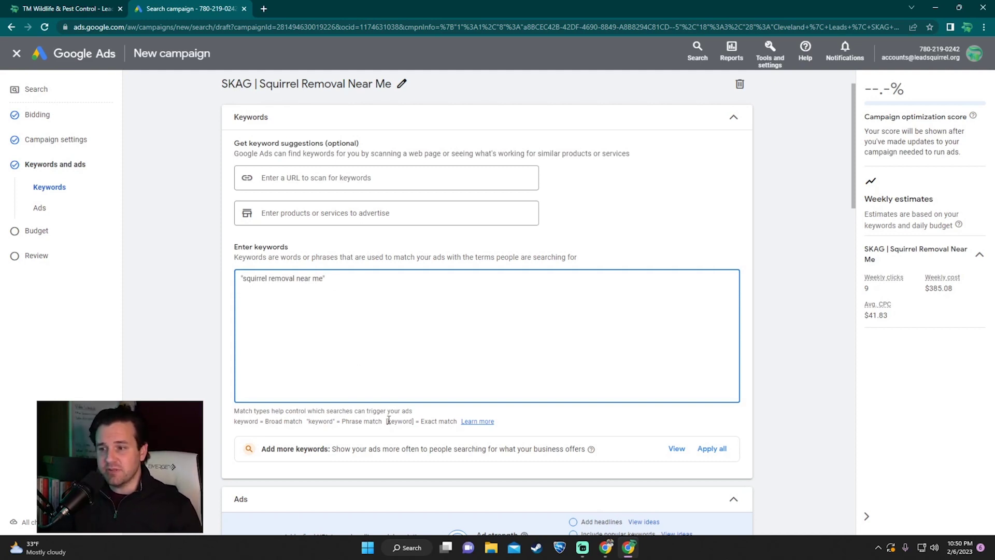
{"action": "left_click_drag", "start_coordinate": [386, 425], "coordinate": [414, 422]}
{"action": "left_click", "coordinate": [414, 422]}
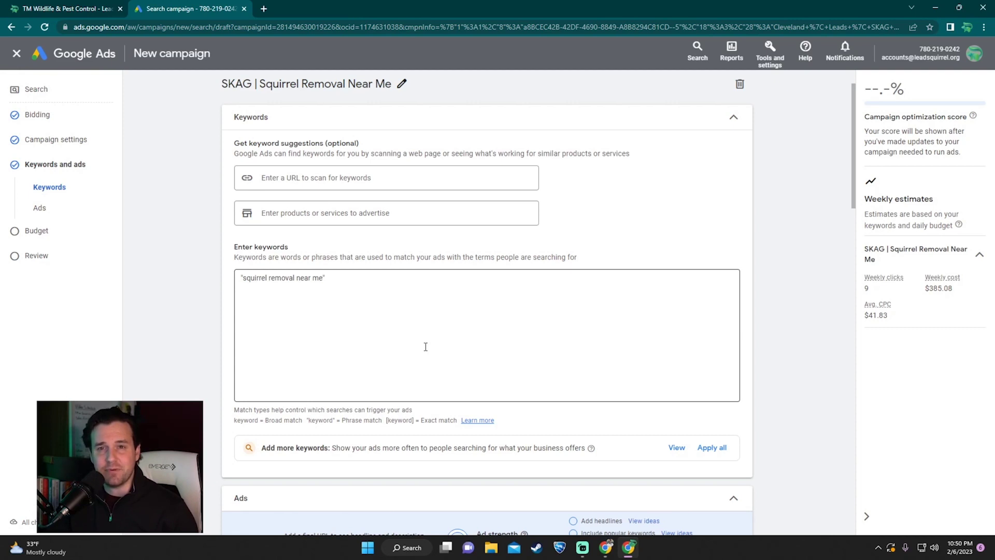
{"action": "scroll", "coordinate": [426, 346], "scroll_direction": "down", "scroll_amount": 7}
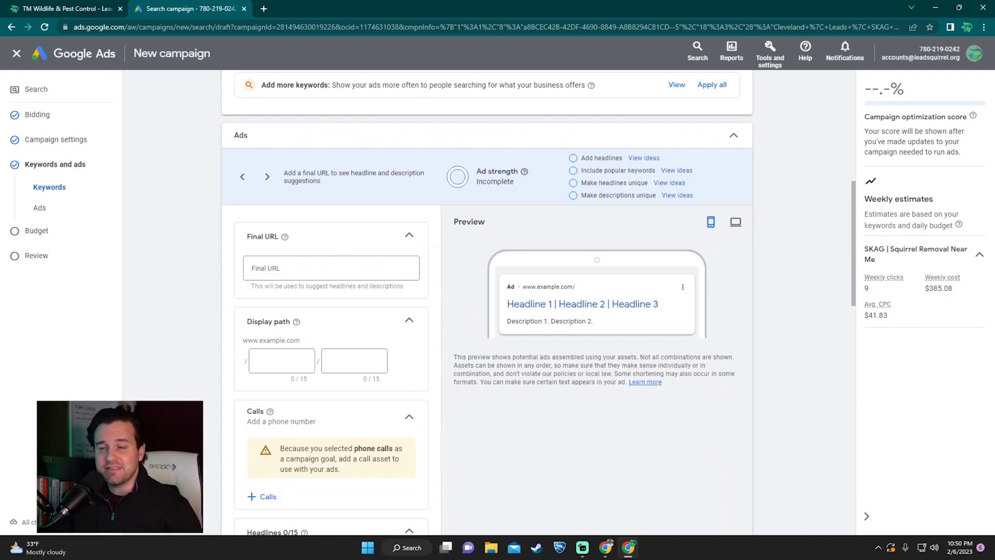
{"action": "left_click", "coordinate": [319, 267]}
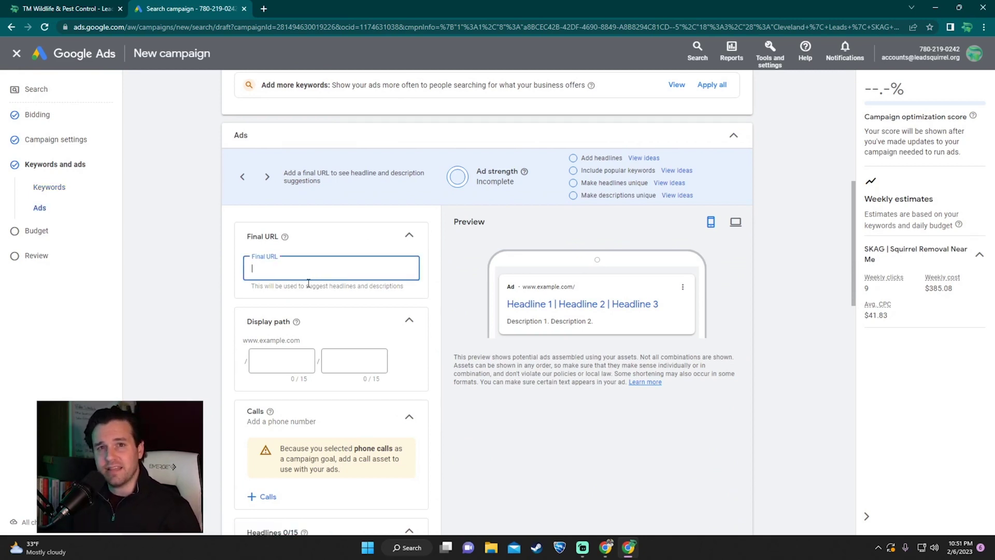
{"action": "left_click", "coordinate": [52, 8]}
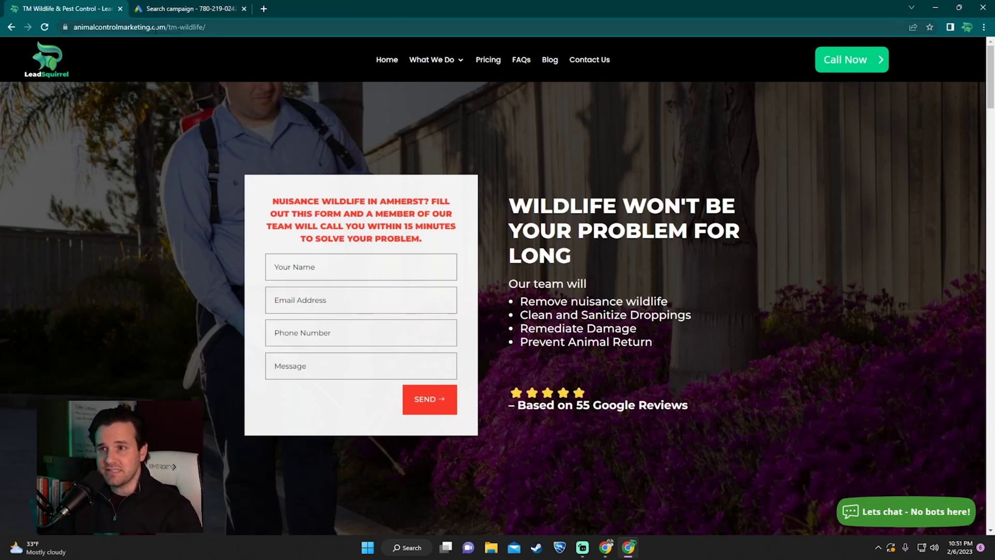
{"action": "left_click", "coordinate": [189, 9]}
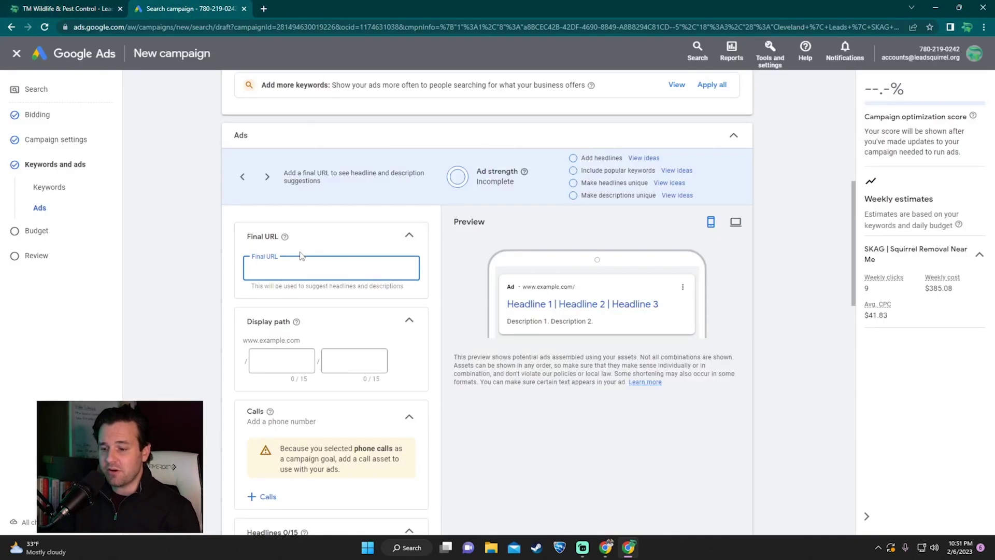
{"action": "type", "text": "https://animalcontrolmarketing.com/tm-wildlife/"}
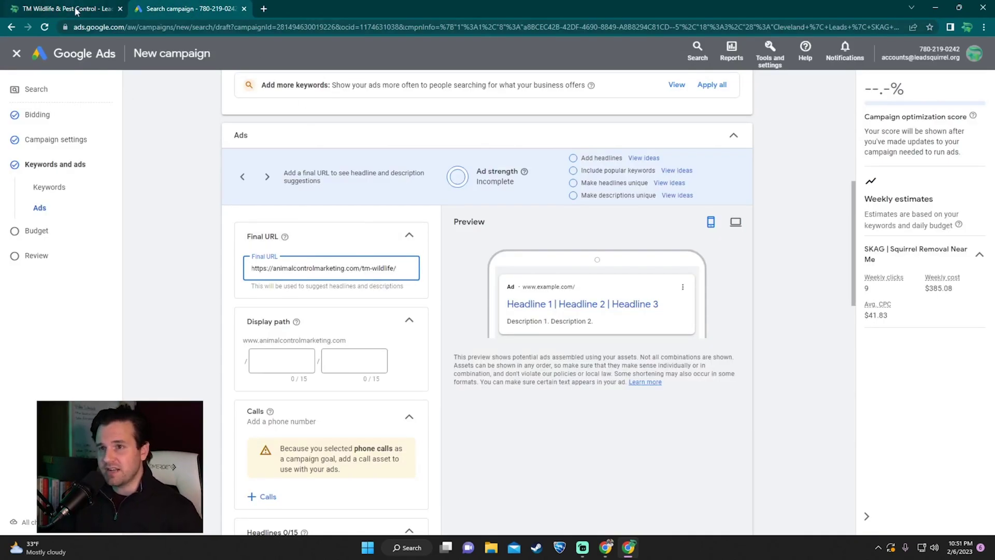
{"action": "left_click", "coordinate": [73, 8]}
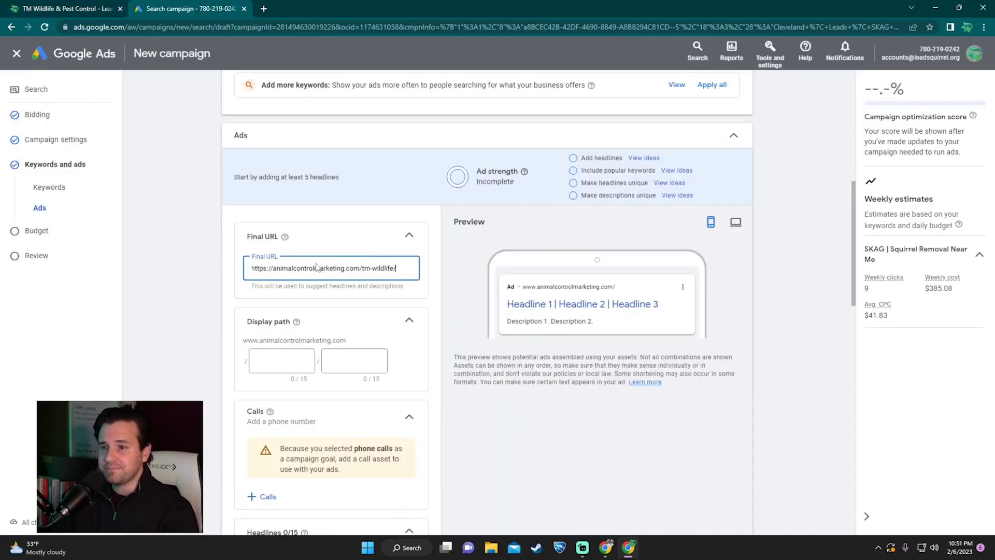
{"action": "scroll", "coordinate": [318, 267], "scroll_direction": "down", "scroll_amount": 1}
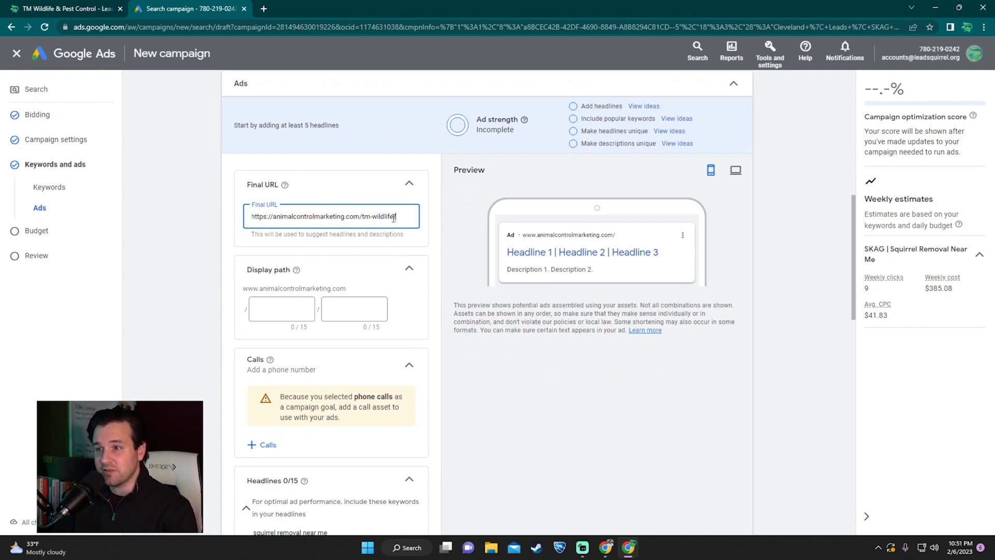
Step: Fill the display path fields with removal and cleveland
{"action": "left_click", "coordinate": [294, 305]}
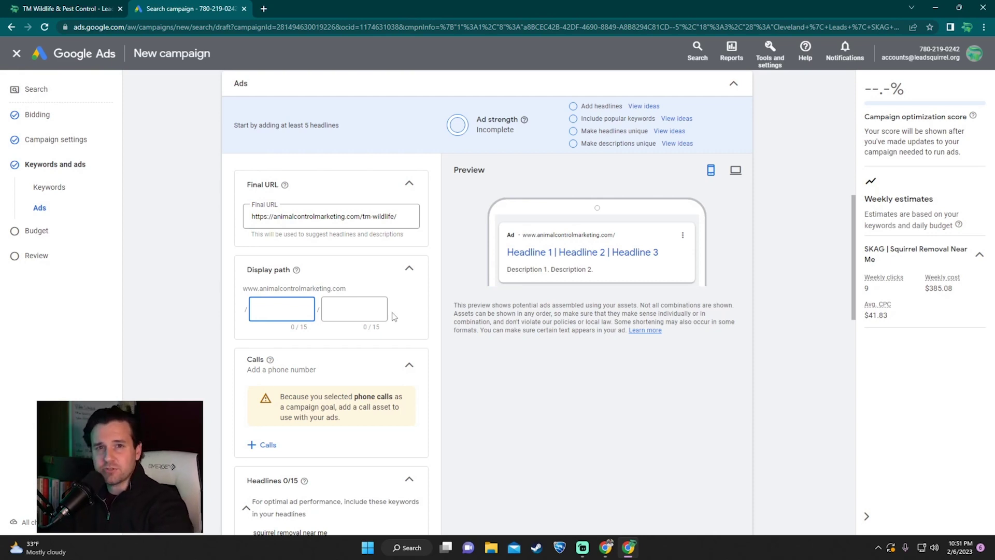
{"action": "type", "text": "removal"}
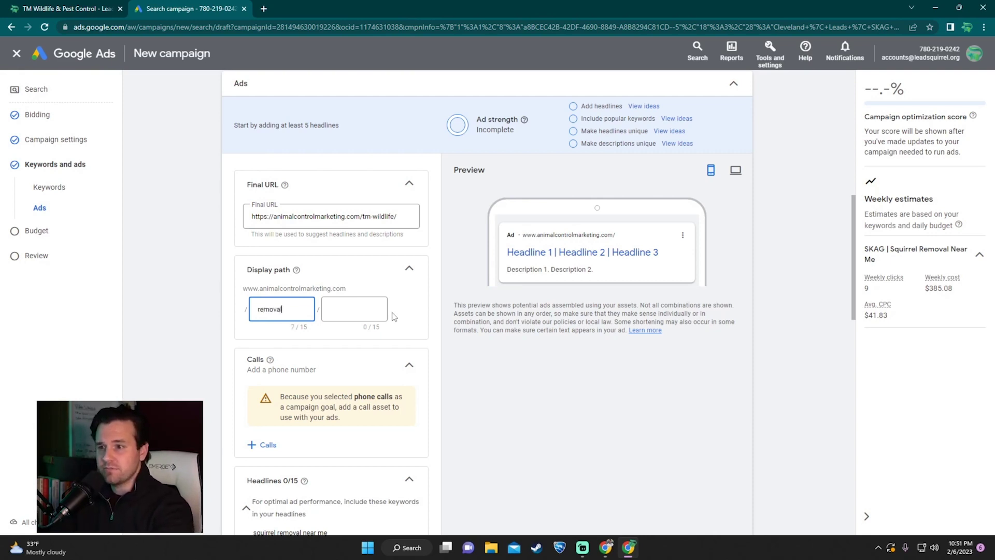
{"action": "key", "text": "Tab"}
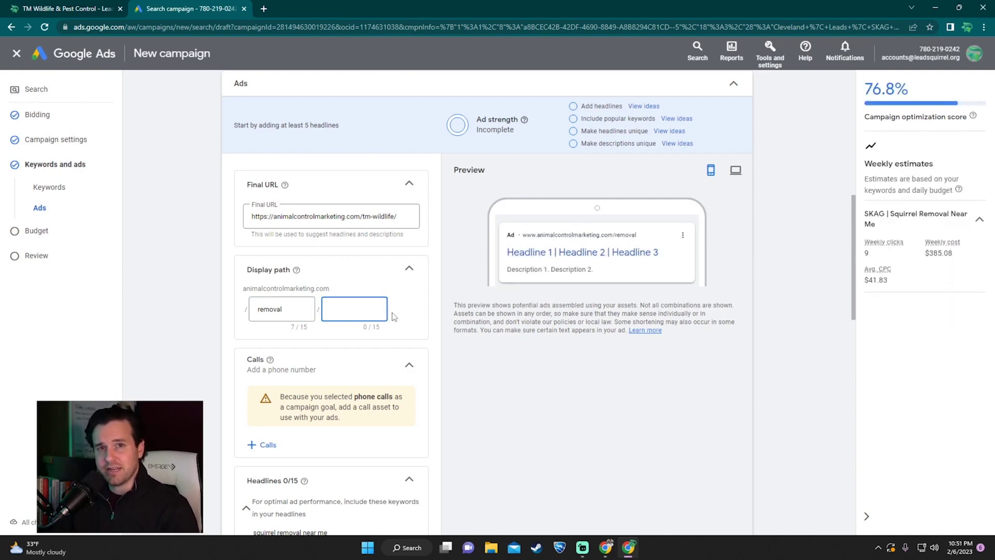
{"action": "type", "text": "cleveland"}
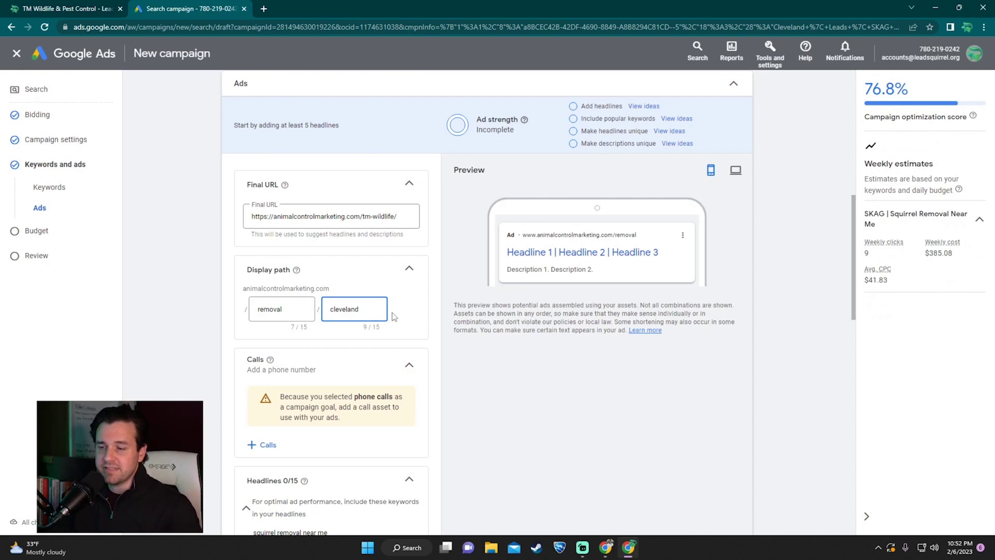
{"action": "scroll", "coordinate": [262, 311], "scroll_direction": "down", "scroll_amount": 1}
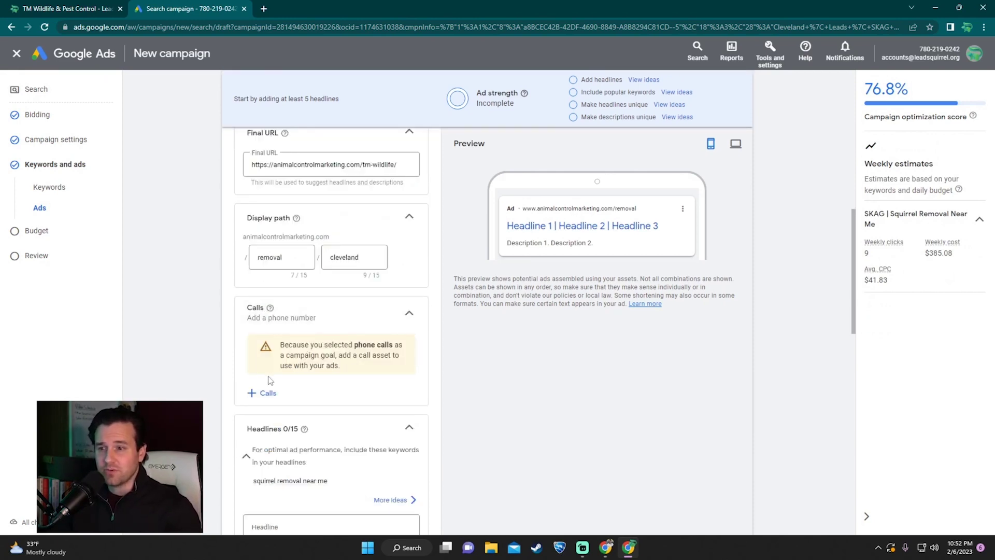
Step: Create a call asset with the business phone number and apply it to the campaign
{"action": "left_click", "coordinate": [268, 393]}
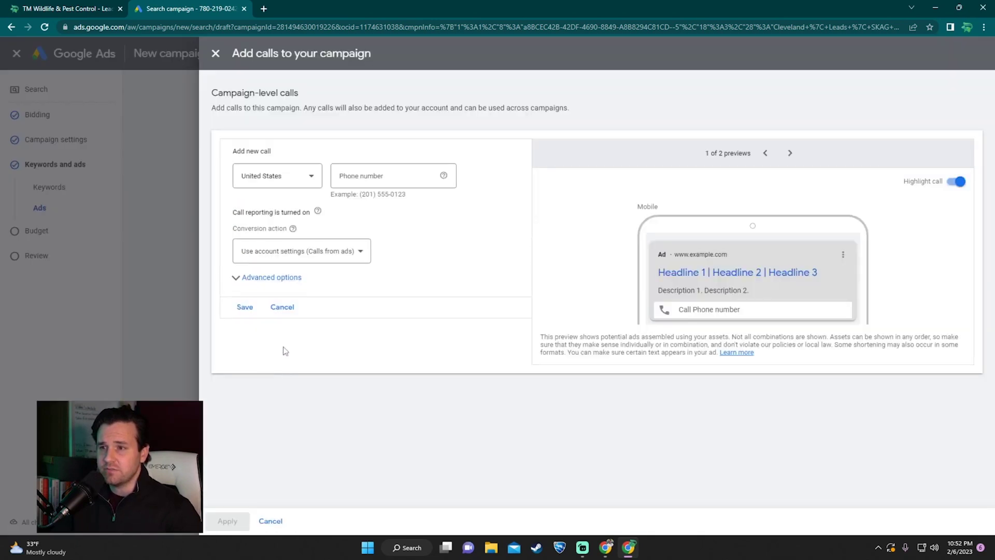
{"action": "left_click", "coordinate": [387, 175]}
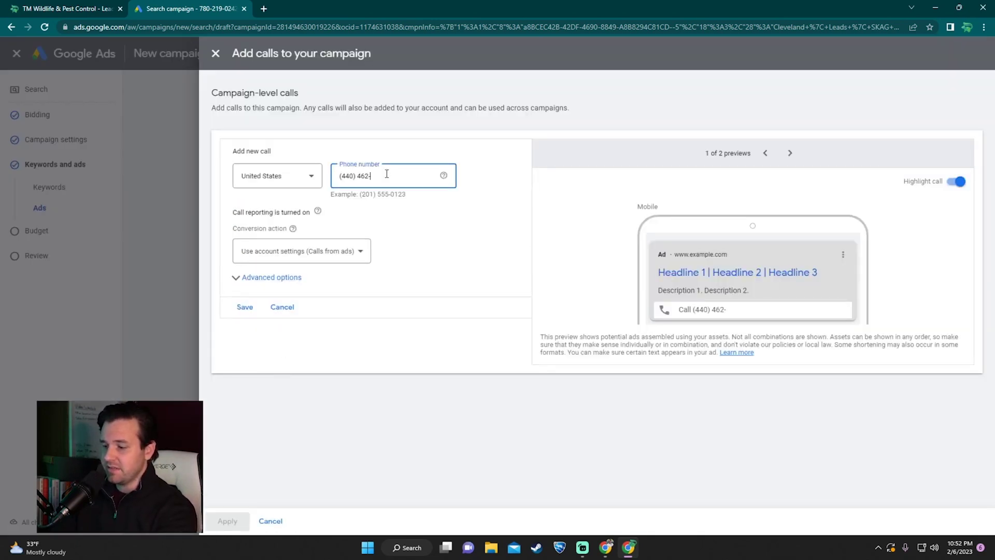
{"action": "left_click", "coordinate": [244, 306]}
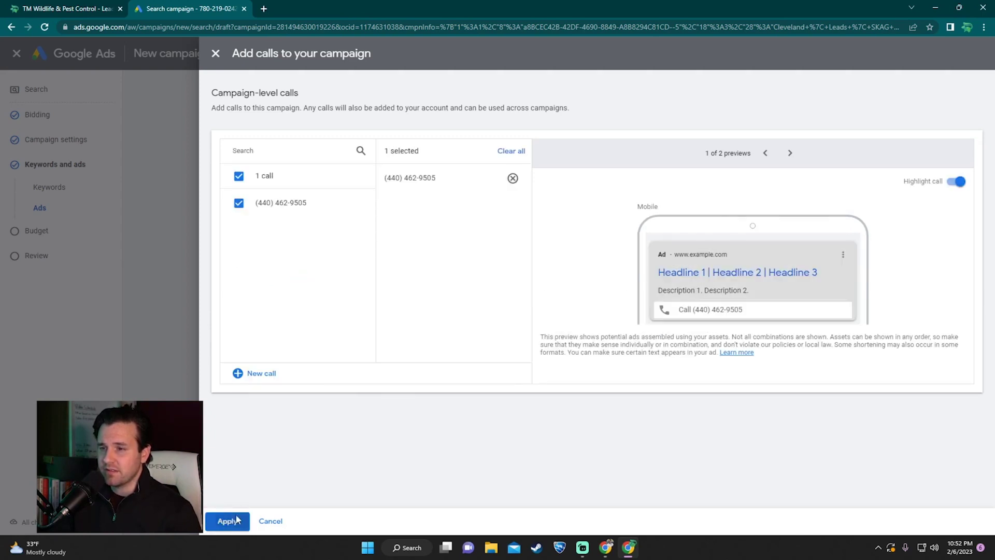
{"action": "left_click", "coordinate": [233, 520]}
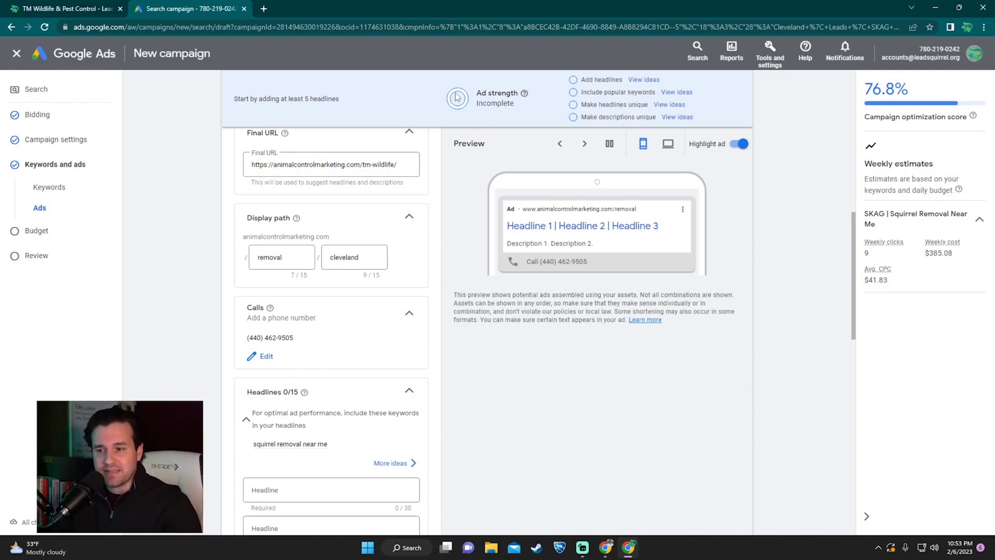
Step: Write the headline 'Squirrel Problems?' and pin it to show only in position 1
{"action": "scroll", "coordinate": [434, 150], "scroll_direction": "down", "scroll_amount": 2}
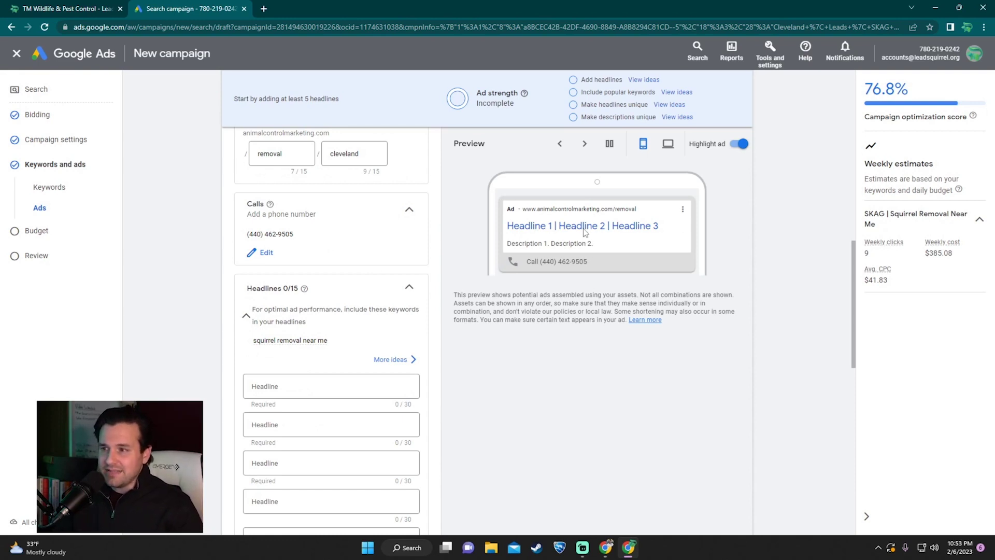
{"action": "scroll", "coordinate": [584, 232], "scroll_direction": "down", "scroll_amount": 1}
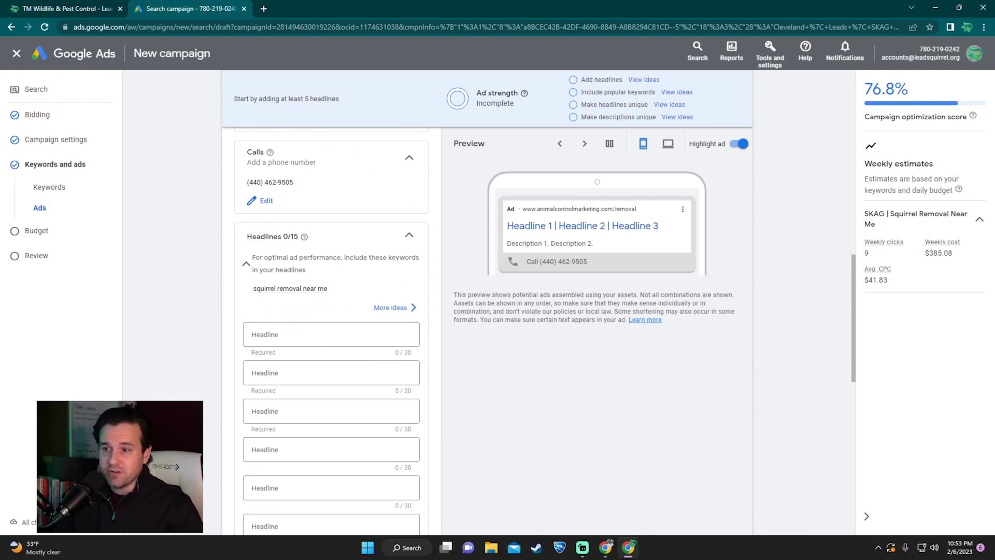
{"action": "left_click", "coordinate": [350, 335]}
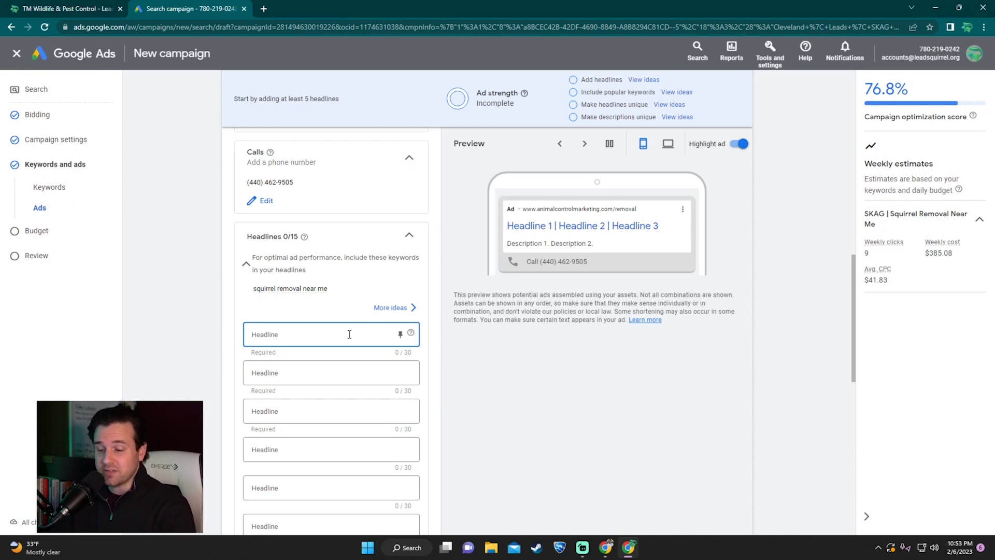
{"action": "type", "text": "Squirrel Problems?"}
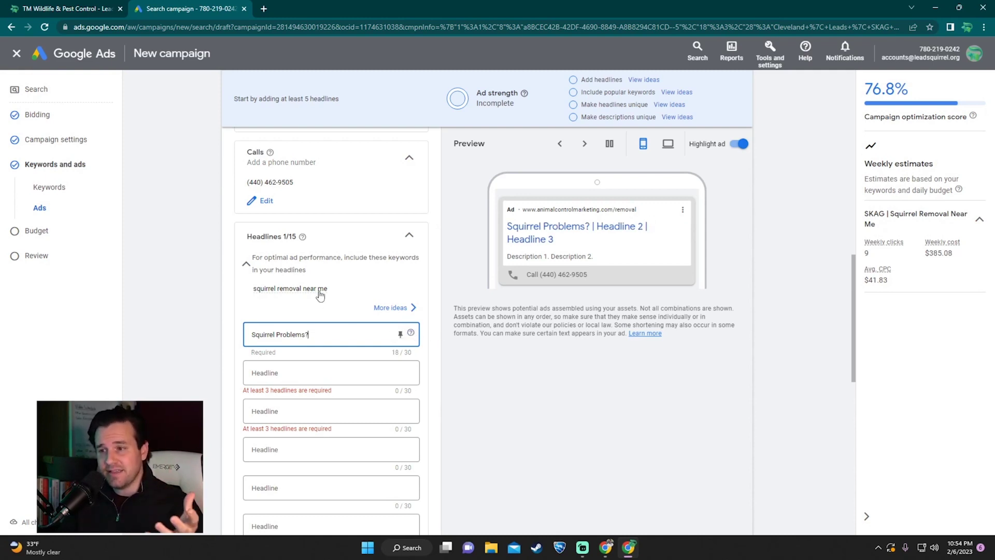
{"action": "left_click", "coordinate": [400, 334]}
{"action": "left_click", "coordinate": [474, 171]}
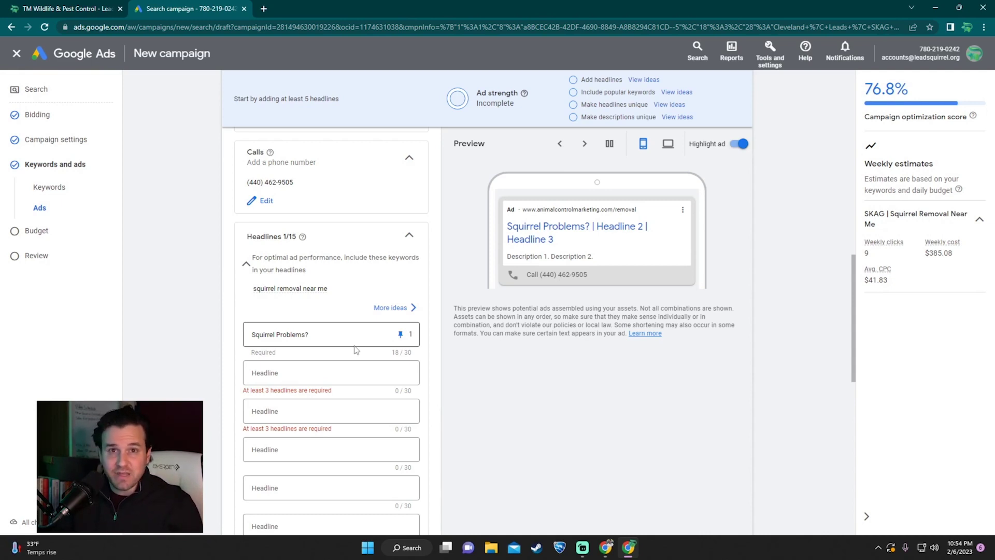
Step: Paste 'Call TM Wildlife Today' as headline two and start headline three with '{'
{"action": "left_click", "coordinate": [319, 370]}
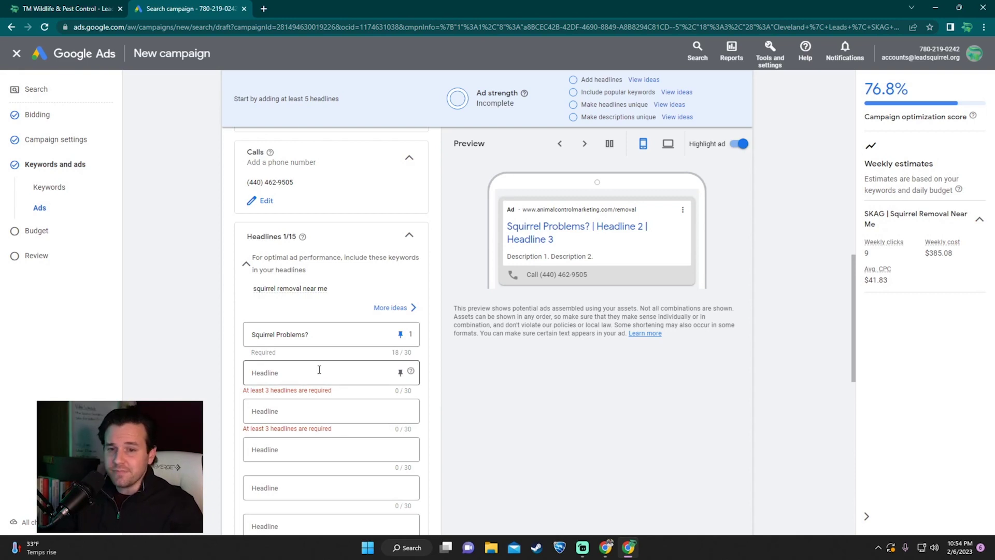
{"action": "left_click", "coordinate": [319, 370]}
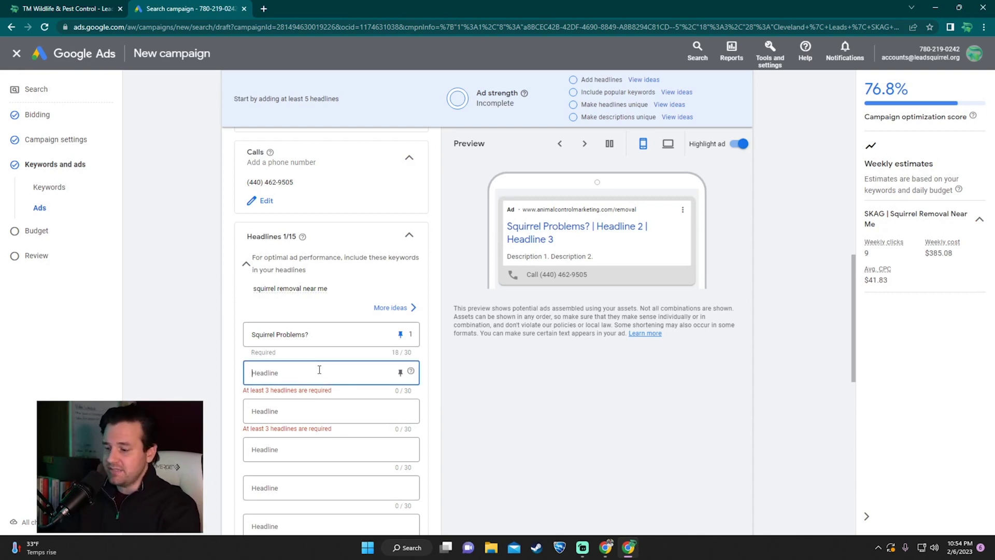
{"action": "type", "text": "Call TM Wildlife Today"}
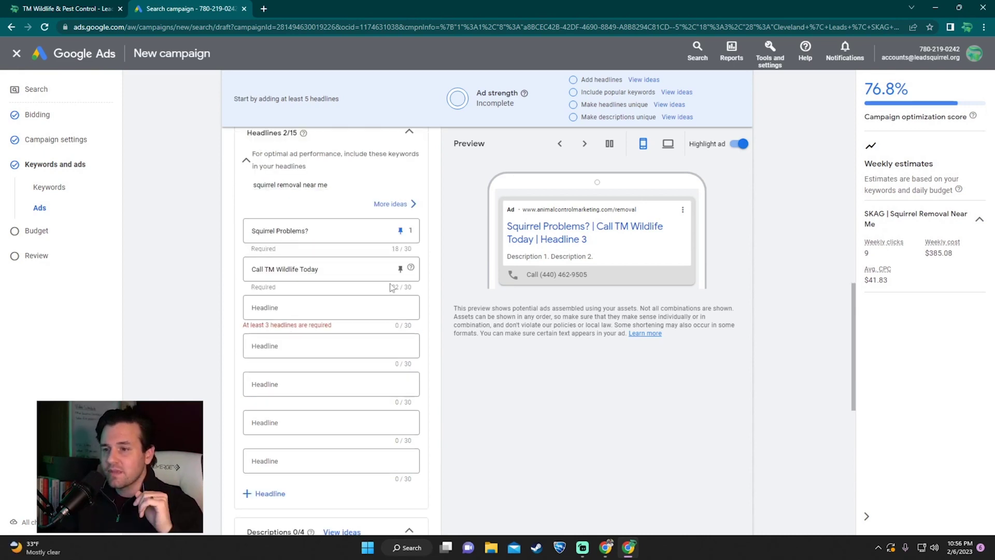
{"action": "left_click", "coordinate": [322, 308]}
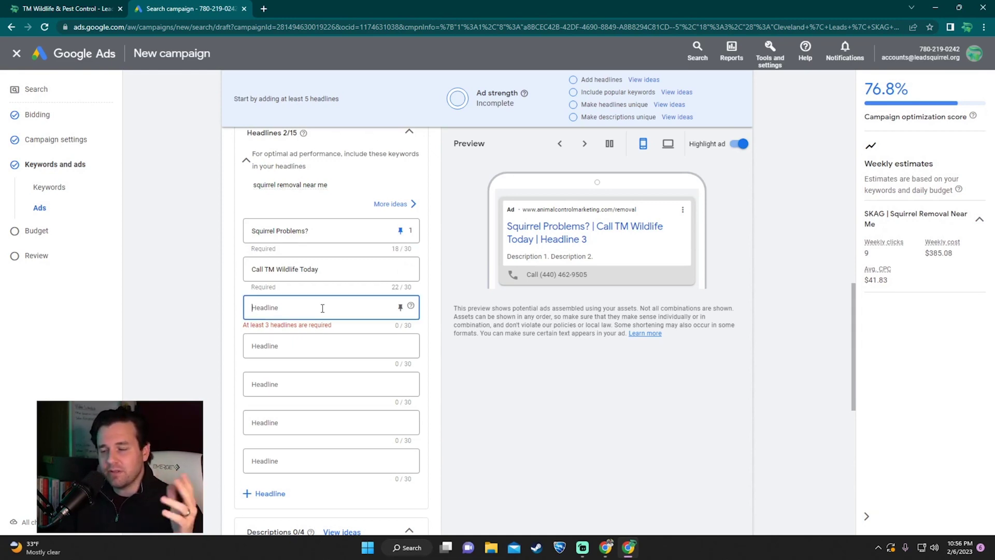
{"action": "type", "text": "{"}
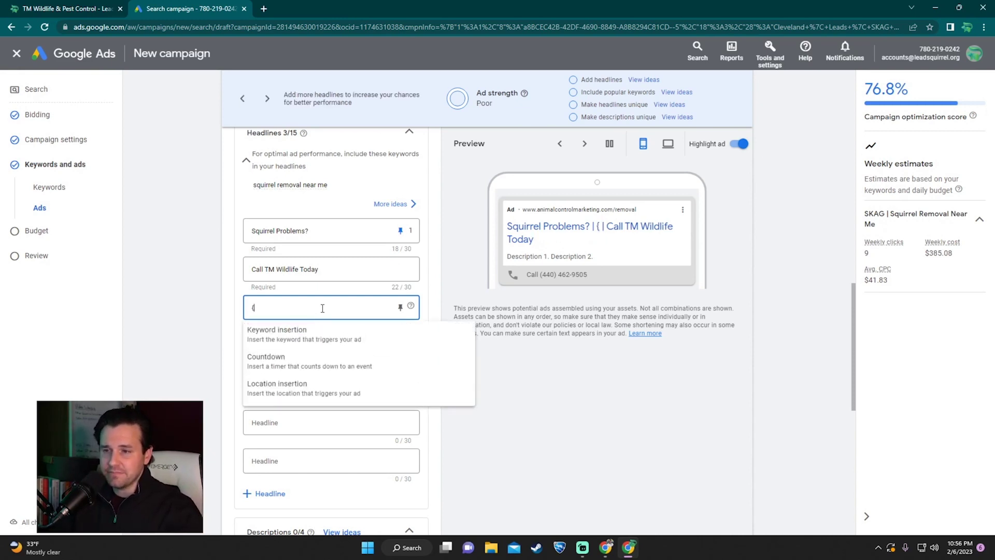
Step: Turn the third headline into {LOCATION(City):Cleveland}, a city insertion with Cleveland as default
{"action": "left_click", "coordinate": [293, 396]}
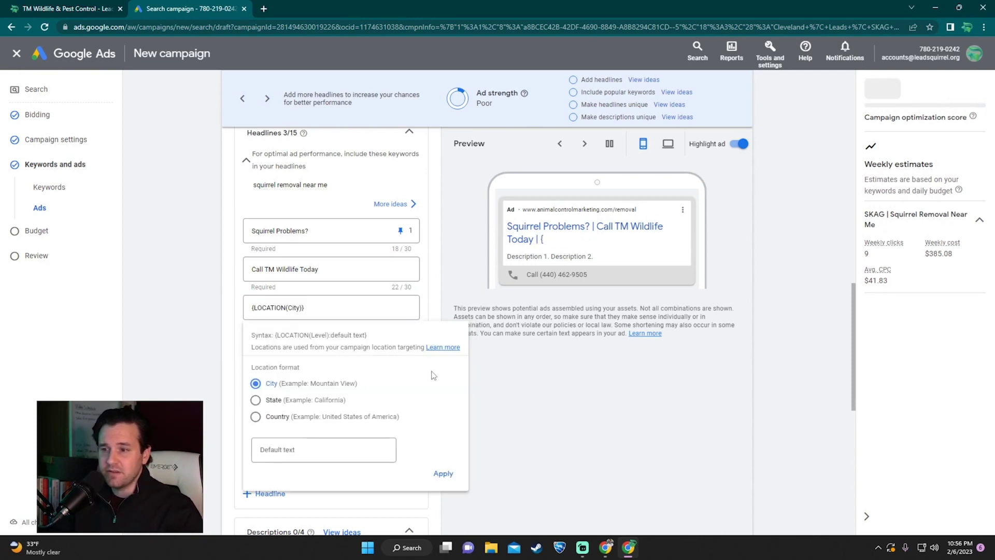
{"action": "left_click", "coordinate": [310, 453]}
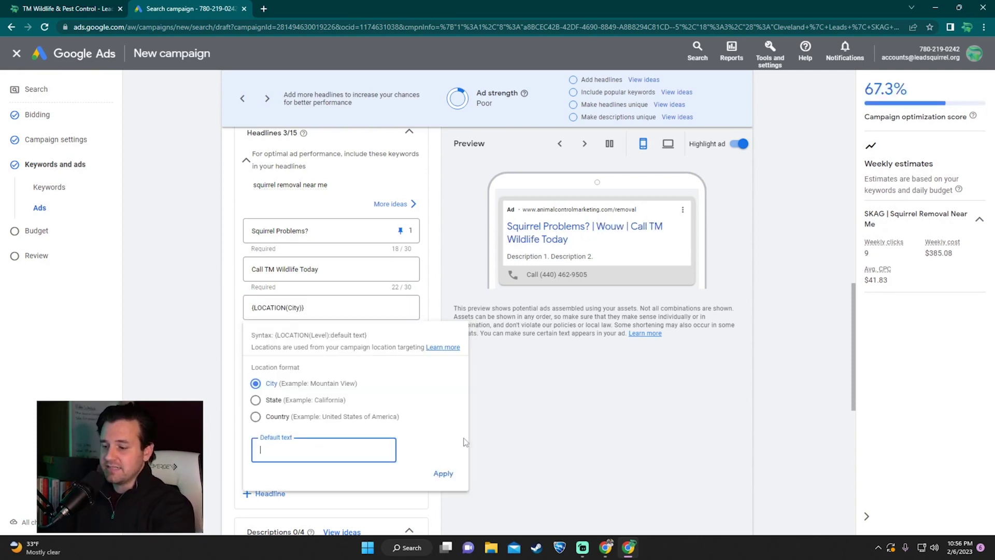
{"action": "type", "text": "Cleveland"}
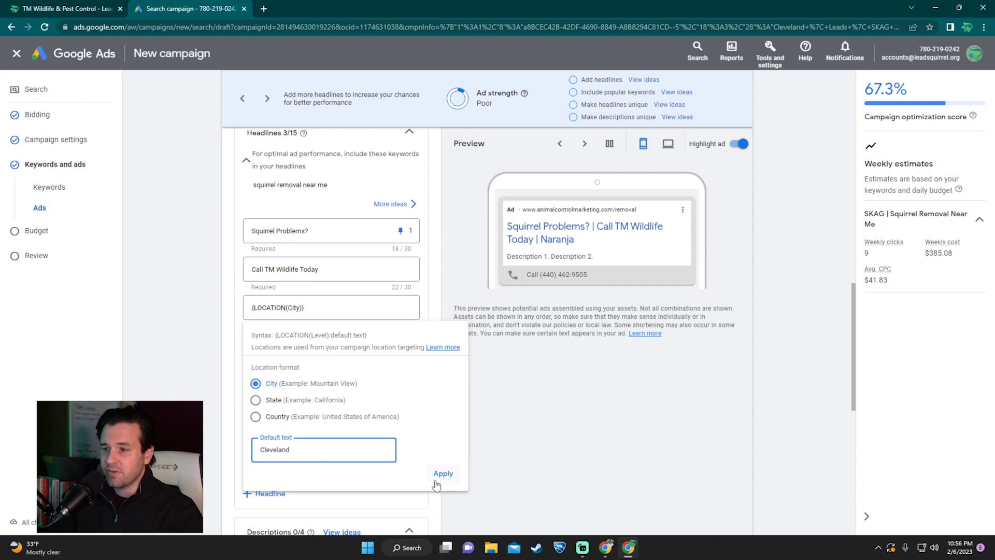
{"action": "left_click", "coordinate": [437, 480]}
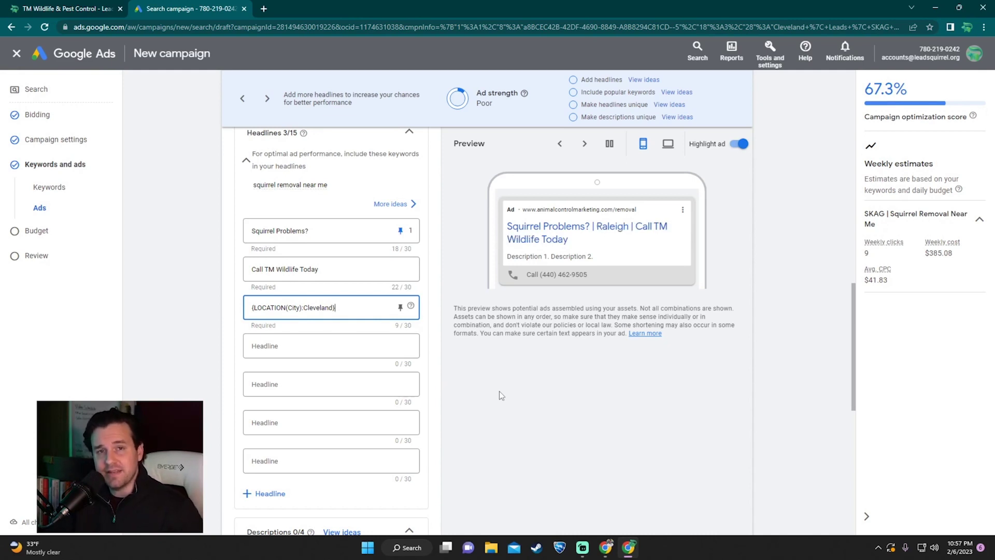
{"action": "left_click_drag", "start_coordinate": [332, 306], "coordinate": [304, 307]}
Step: Extend the third headline with 'Squirrel Experts' and add 'Vetted, Certified Team' as the fourth
{"action": "left_click", "coordinate": [502, 356]}
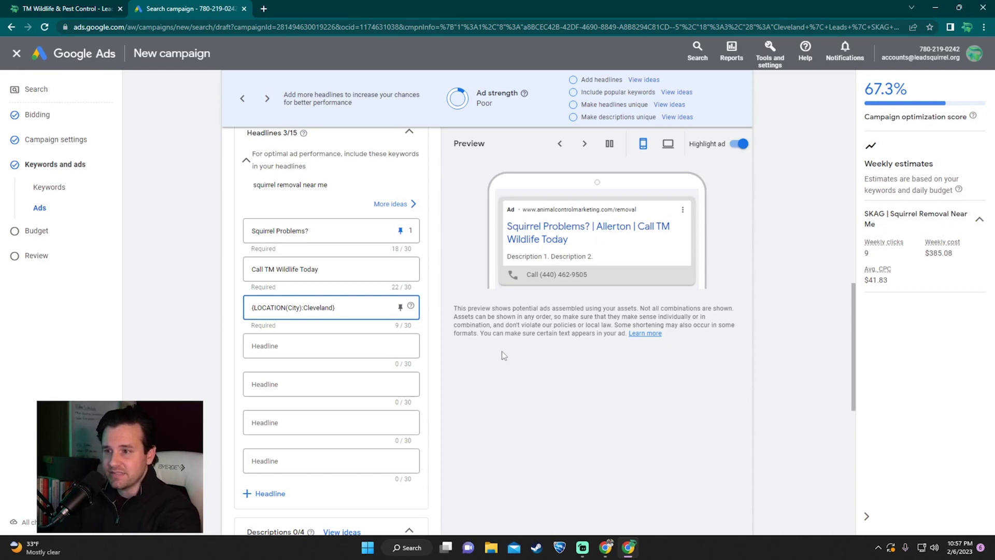
{"action": "type", "text": "Squirrel Experts"}
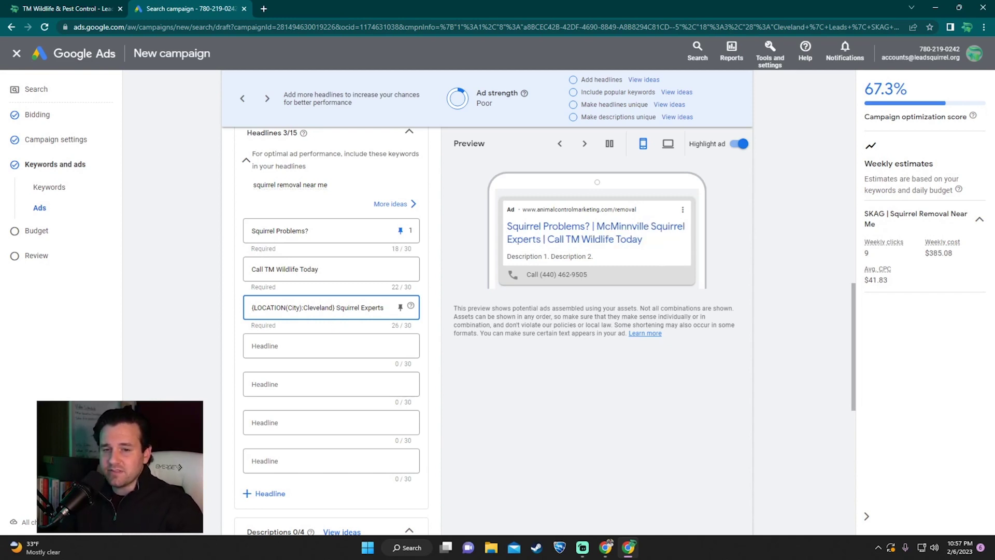
{"action": "left_click", "coordinate": [326, 346]}
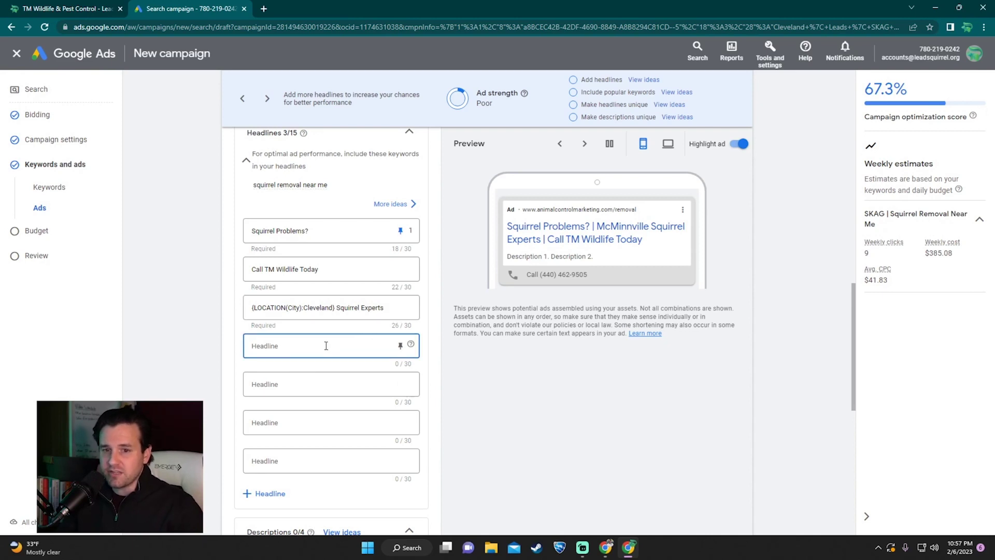
{"action": "type", "text": "Vette"}
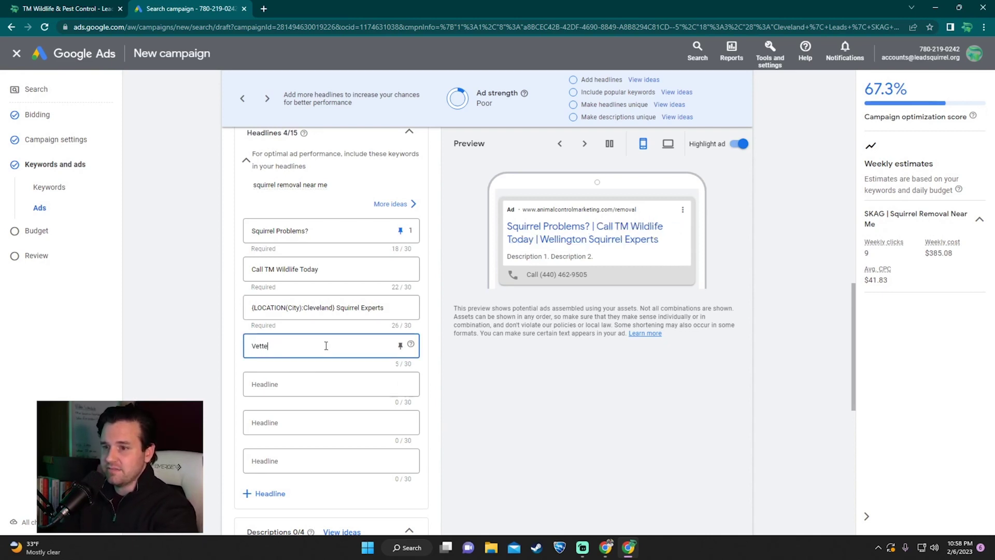
{"action": "type", "text": "d, Certified Team"}
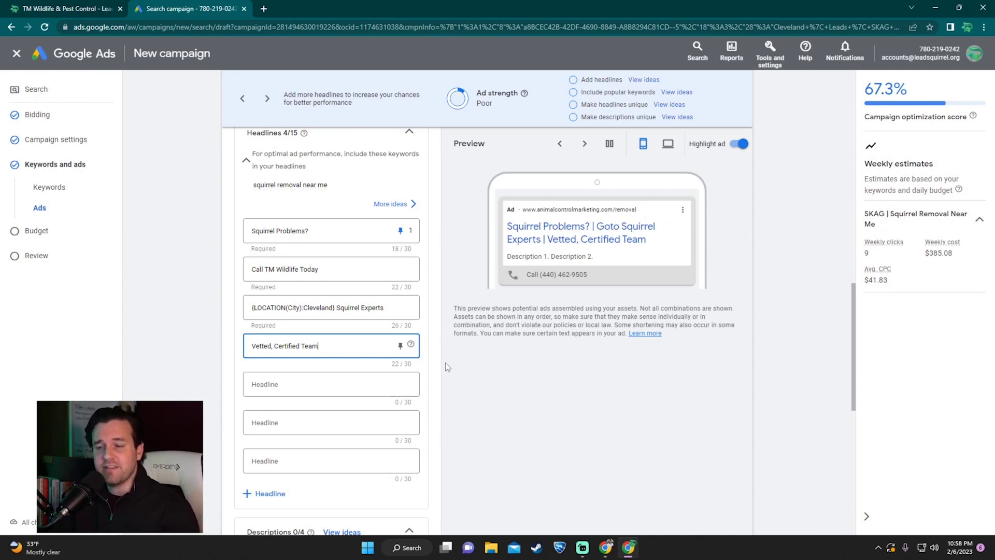
{"action": "scroll", "coordinate": [446, 362], "scroll_direction": "down", "scroll_amount": 2}
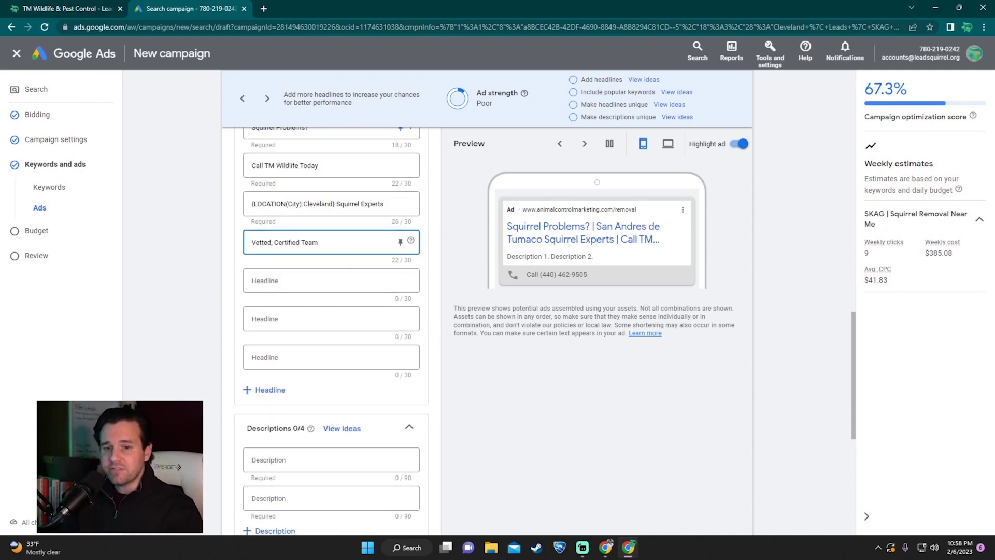
Step: Add the headlines 'Requiest An Estimate' and 'Call Us Today'
{"action": "left_click", "coordinate": [306, 280]}
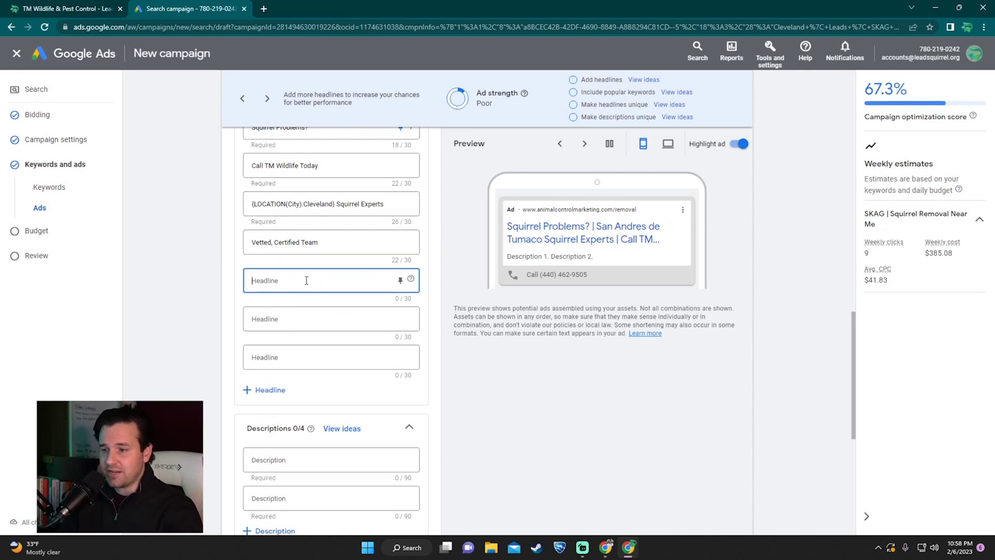
{"action": "type", "text": "Re"}
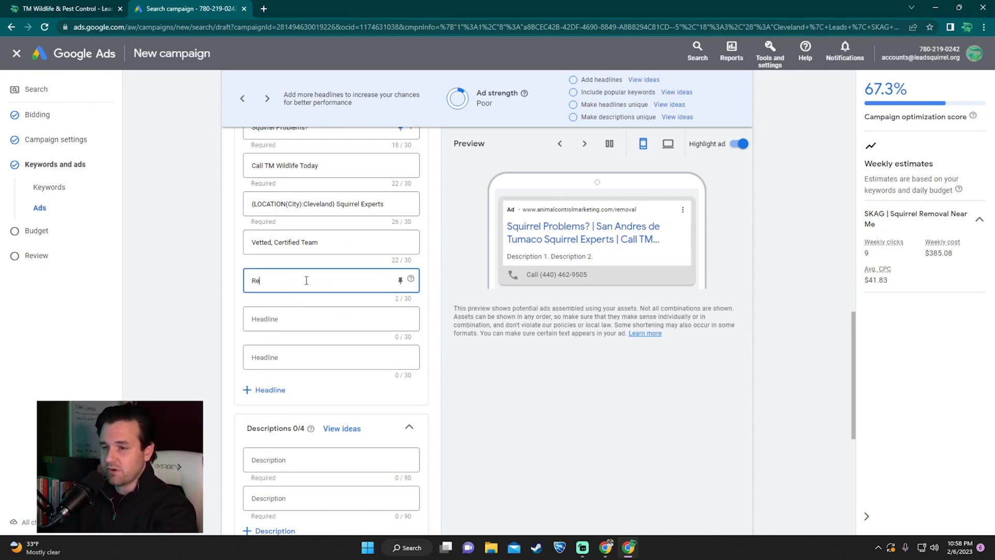
{"action": "type", "text": "quiest An Estimate"}
{"action": "key", "text": "Tab"}
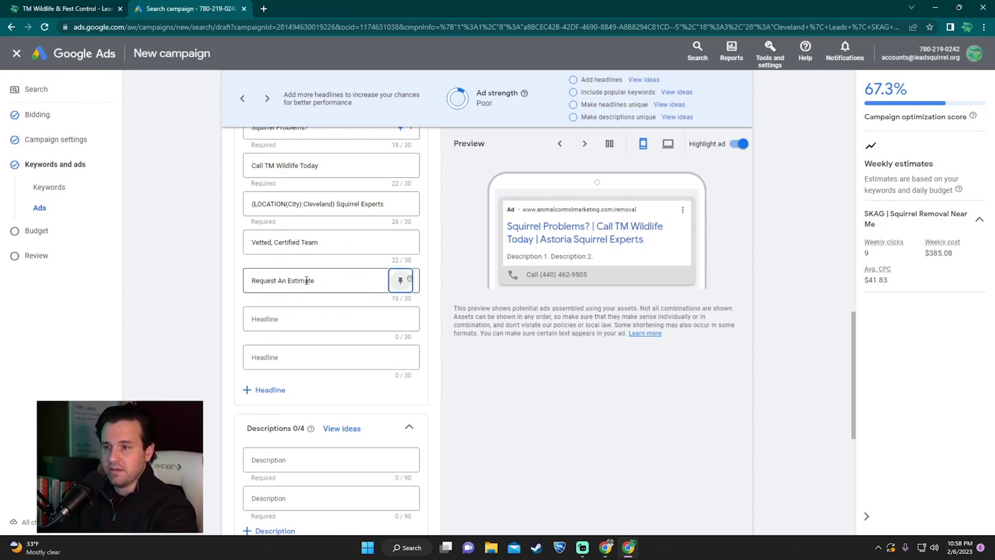
{"action": "key", "text": "Tab"}
{"action": "key", "text": "Tab"}
{"action": "type", "text": "Call Us Today"}
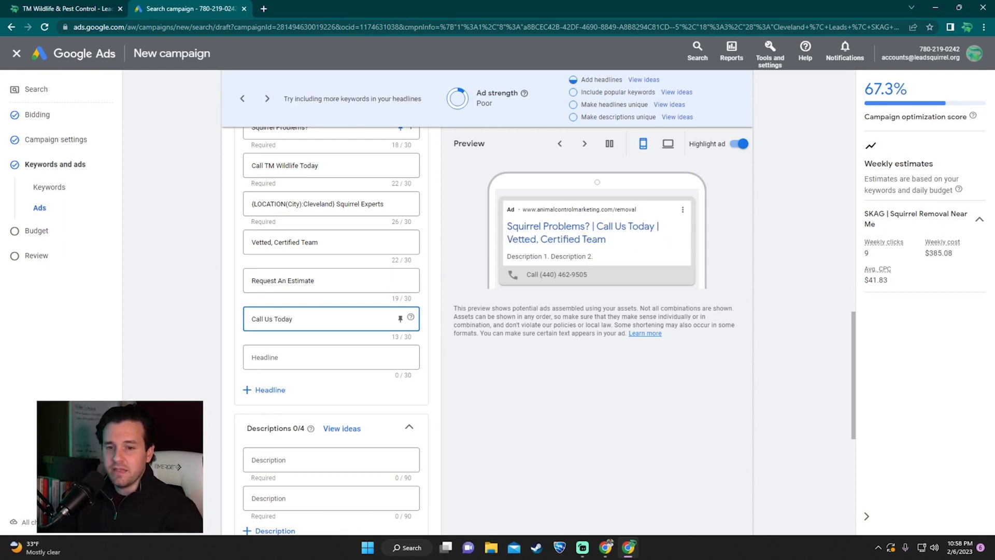
Step: Add two more headline slots, filled with 'Squirrel Removal Cleveland' and 'Squirrel Removal Services'
{"action": "left_click", "coordinate": [276, 390]}
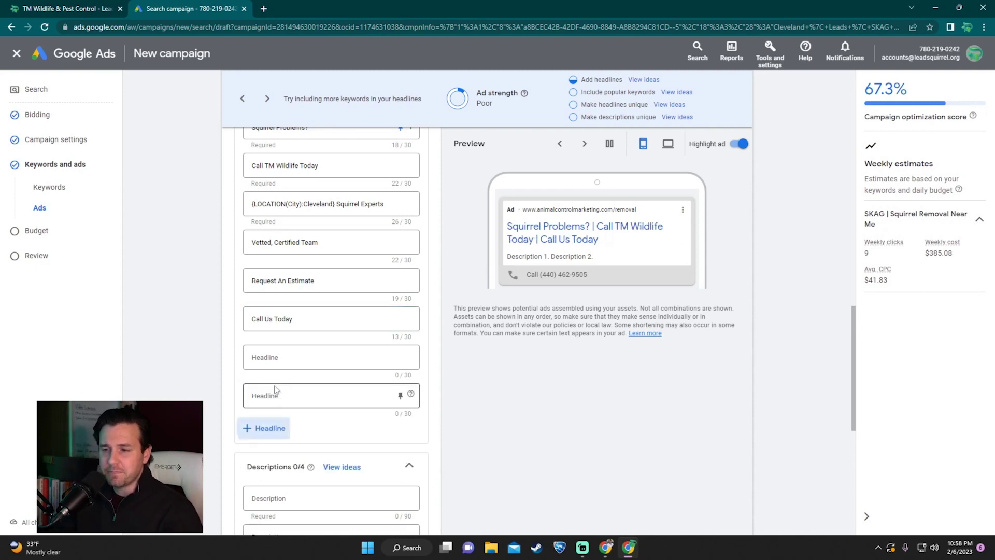
{"action": "left_click", "coordinate": [261, 428]}
{"action": "left_click", "coordinate": [292, 355]}
{"action": "type", "text": "Squirrel Removal Cleveland"}
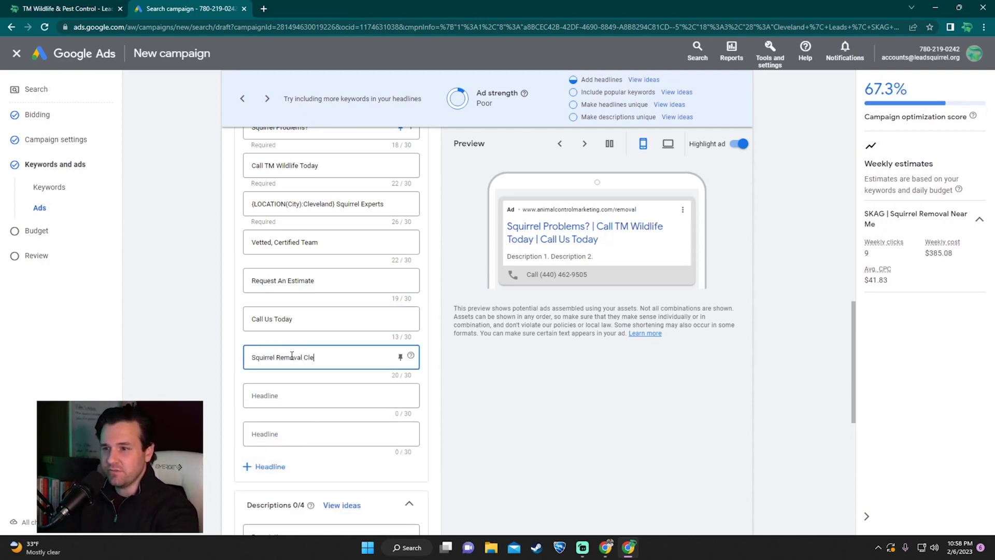
{"action": "key", "text": "Tab"}
{"action": "type", "text": "Squirrel Removal Services"}
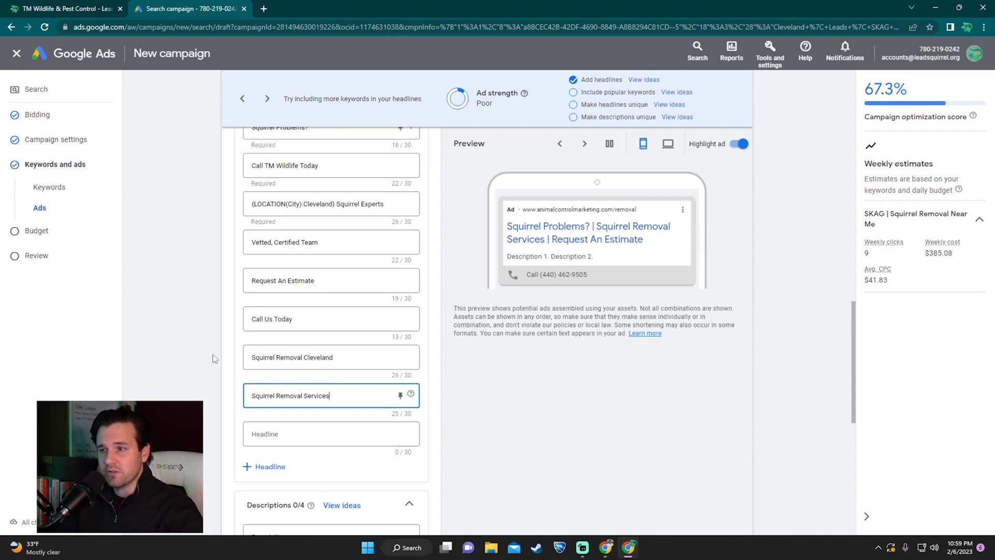
{"action": "scroll", "coordinate": [254, 347], "scroll_direction": "up", "scroll_amount": 1}
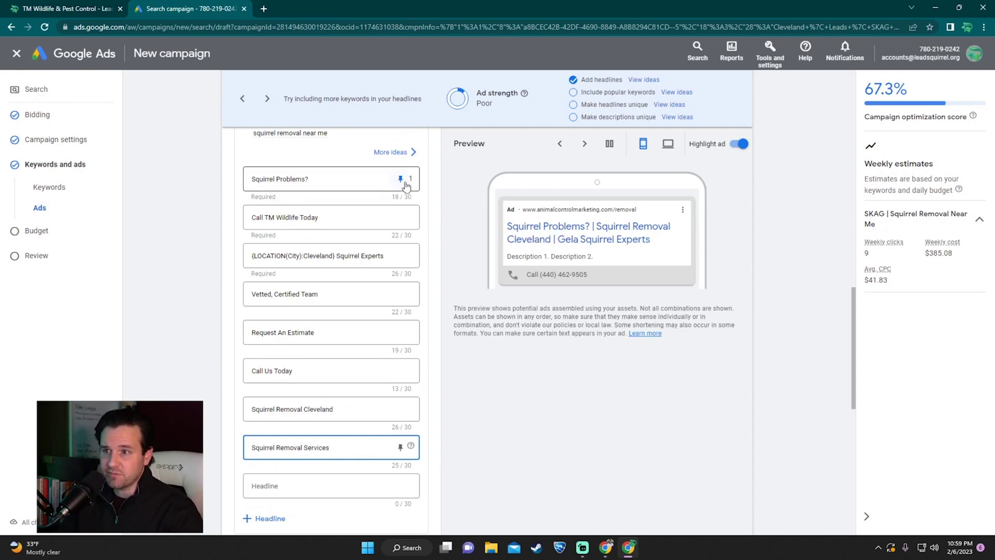
{"action": "left_click", "coordinate": [468, 434]}
{"action": "scroll", "coordinate": [471, 377], "scroll_direction": "down", "scroll_amount": 4}
{"action": "scroll", "coordinate": [471, 375], "scroll_direction": "down", "scroll_amount": 1}
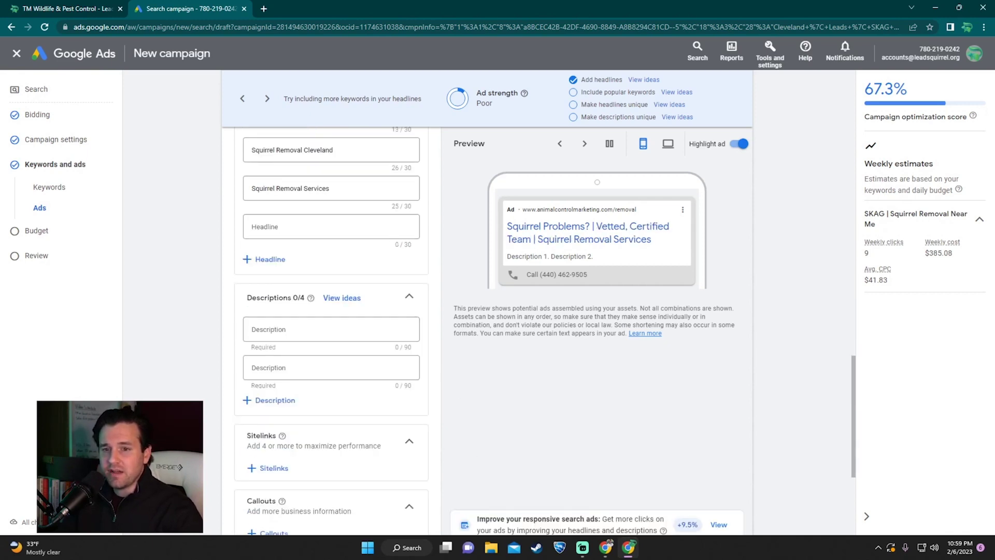
Step: Enter description '55 Five Star Reviews. Over A Decade in Business. Serving Our Cleveland Communities.'
{"action": "left_click", "coordinate": [296, 335]}
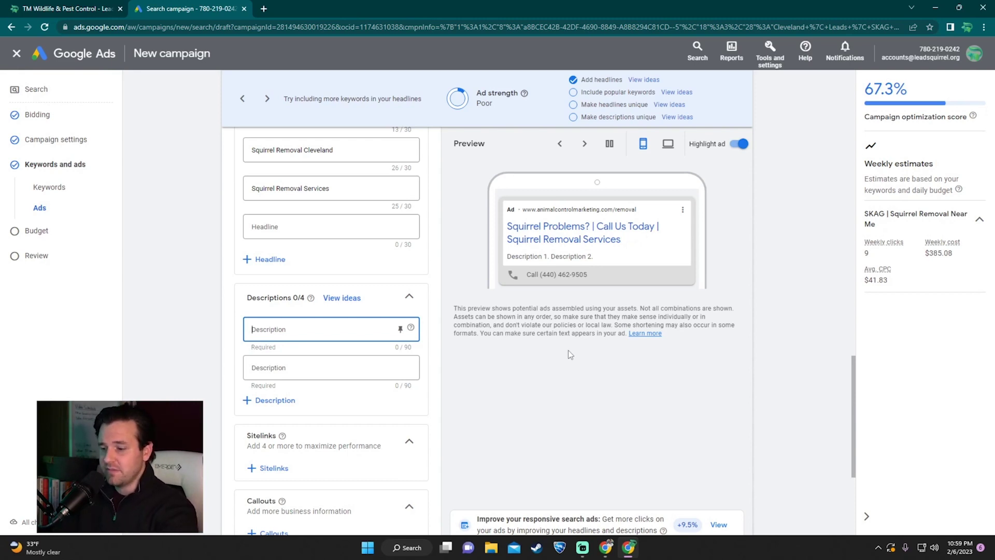
{"action": "type", "text": "55"}
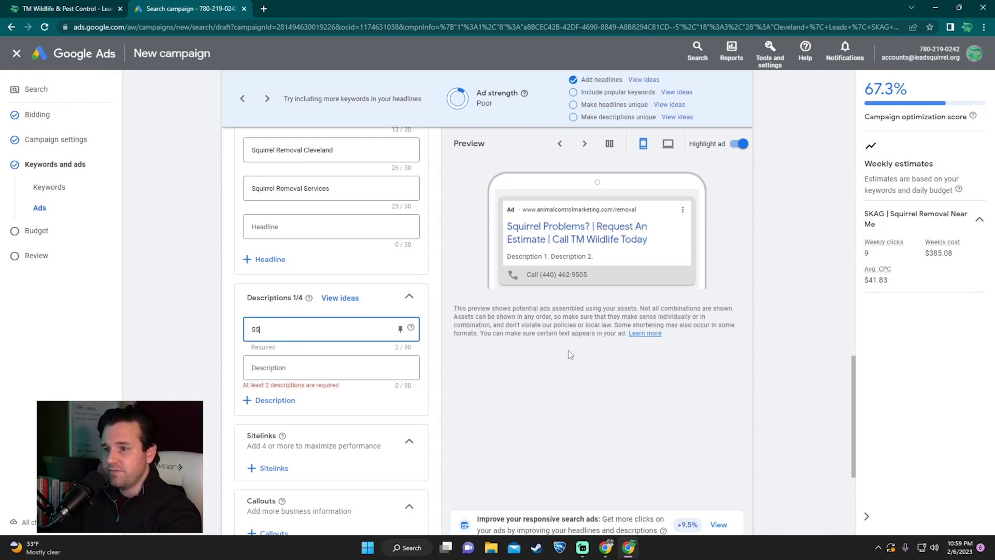
{"action": "type", "text": " Five Star Re"}
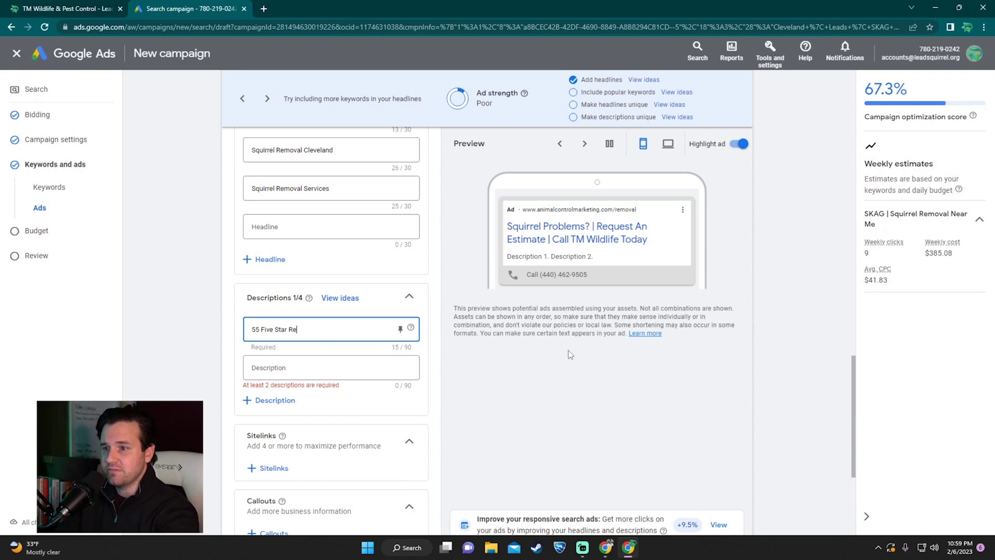
{"action": "type", "text": "views. Ove"}
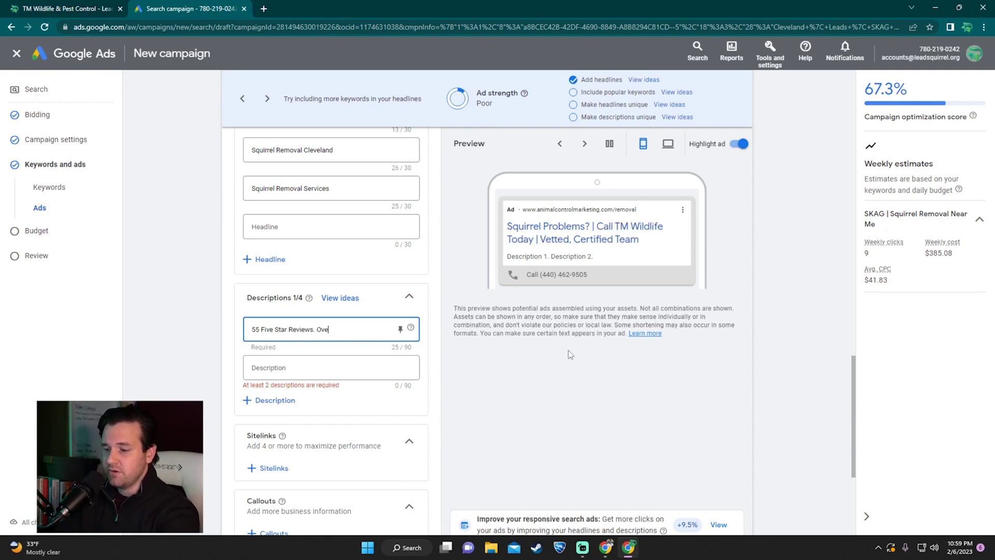
{"action": "type", "text": "r A Deca"}
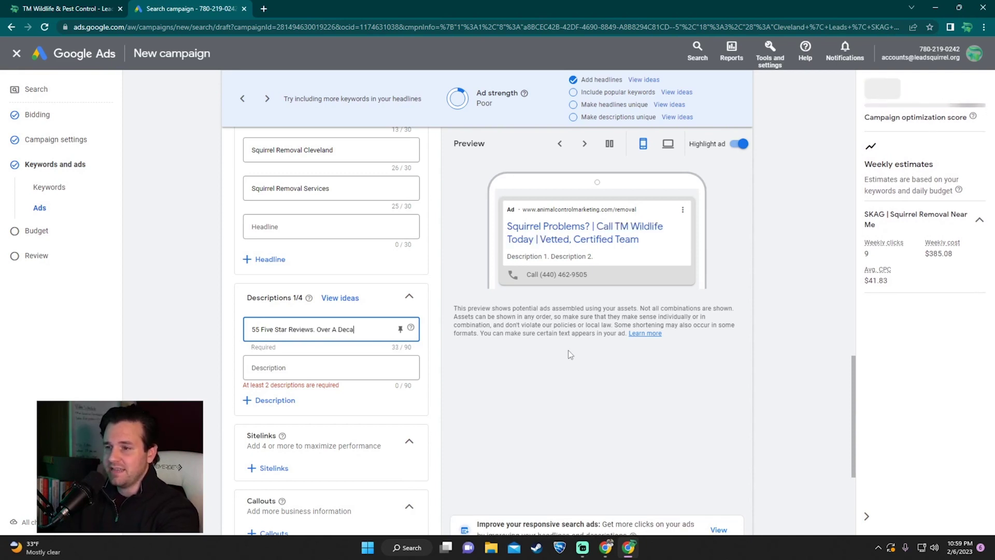
{"action": "type", "text": "de in Business. Serving Our Cleveland Communities."}
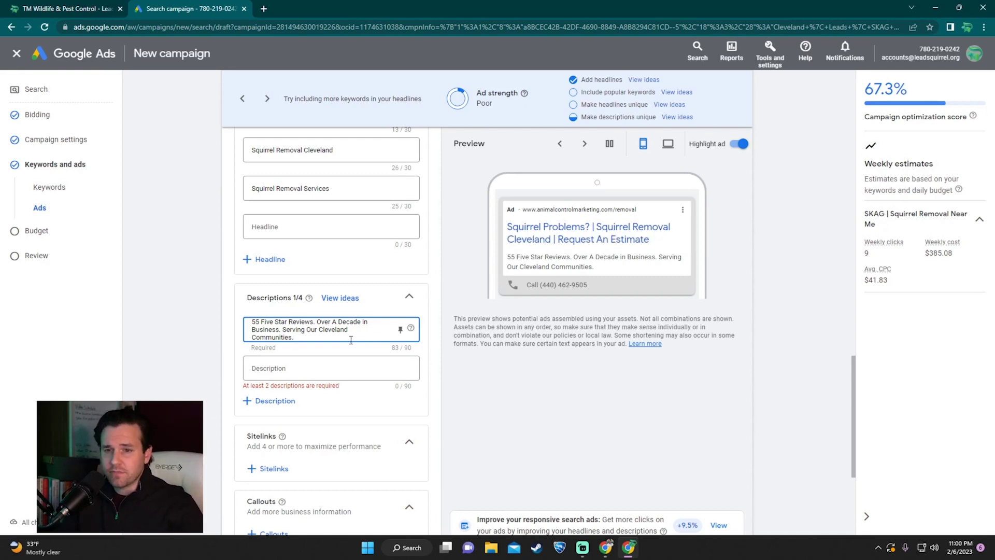
{"action": "left_click", "coordinate": [344, 372]}
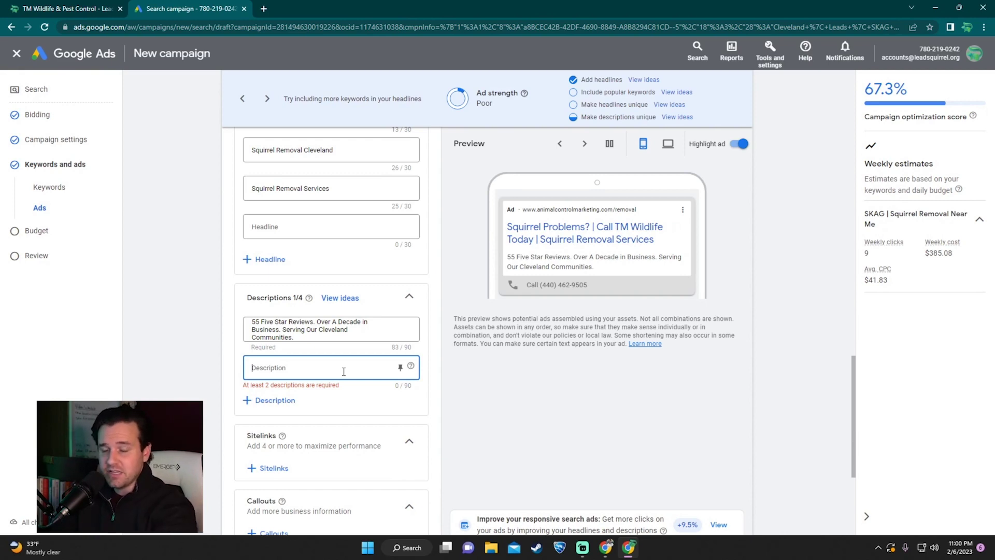
Step: Add the squirrel trapping/exclusion description and the structural remediation one ending 'NO Cat or Dog Inquiries Please.'
{"action": "type", "text": "Trapping, Removing, and Exclusion of Squirrels in Attics, Soffits, Vents, and Walls."}
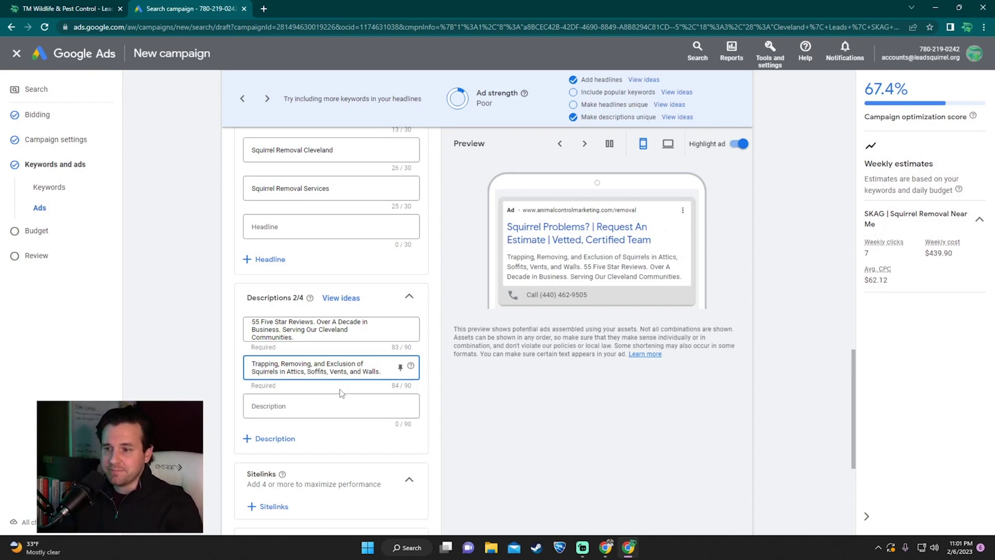
{"action": "left_click", "coordinate": [342, 404]}
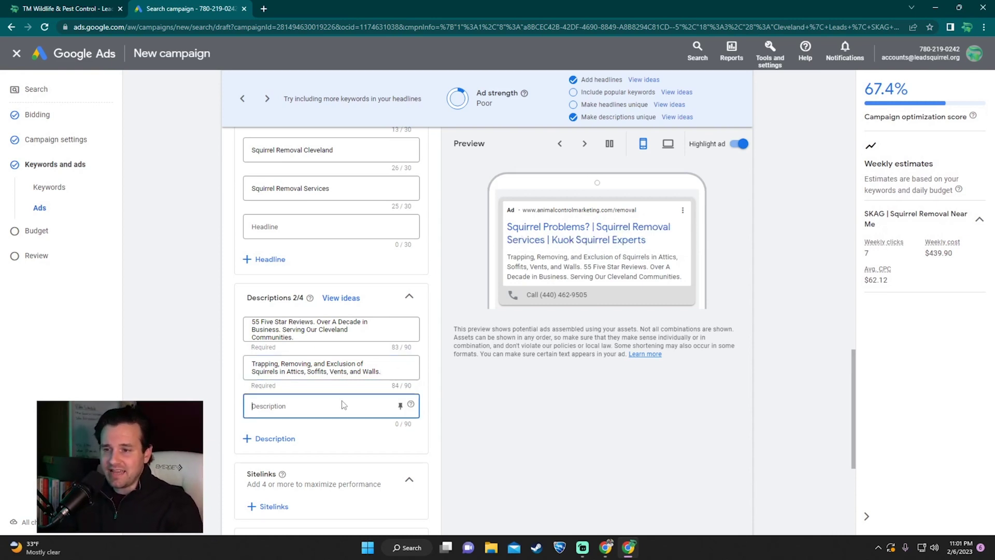
{"action": "type", "text": "Structural"}
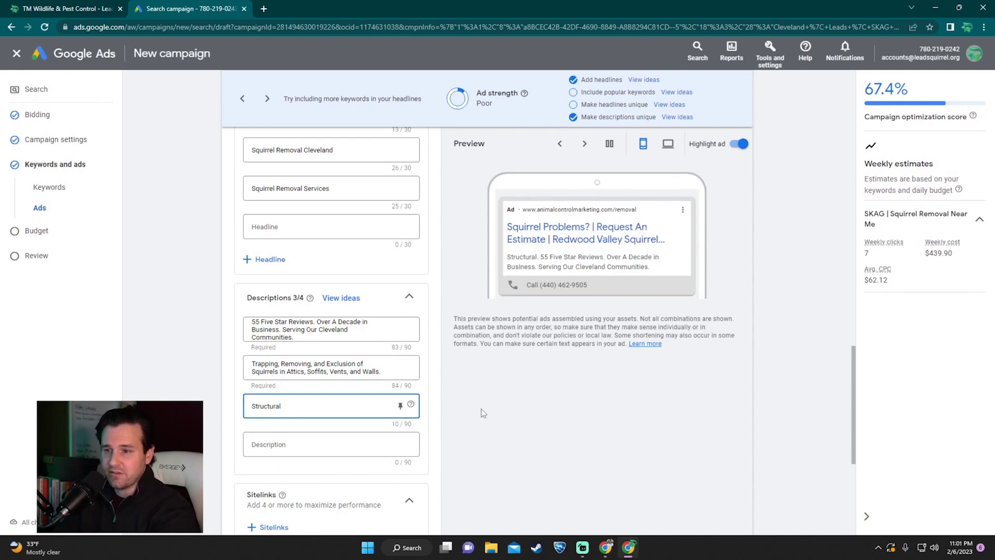
{"action": "type", "text": "Damage and Electrical Remediation."}
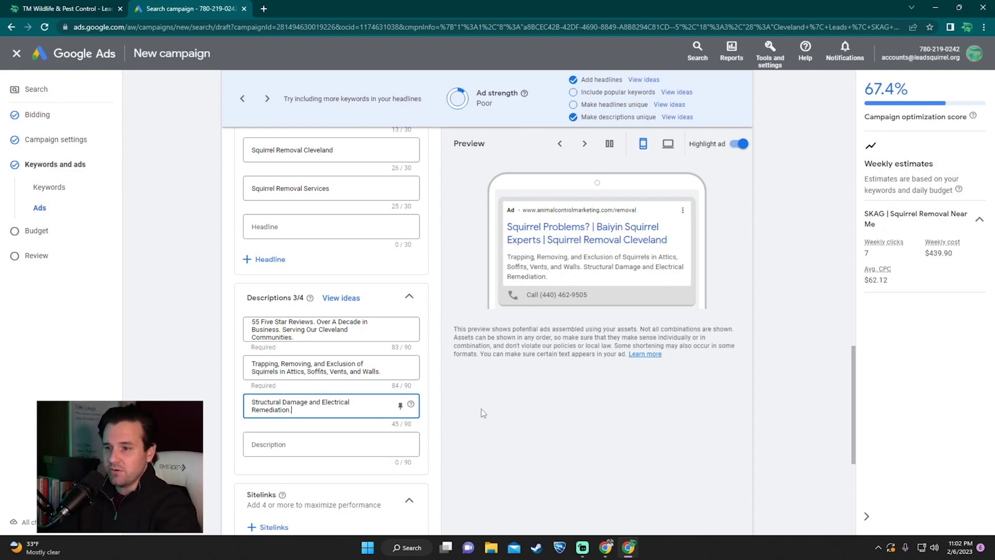
{"action": "type", "text": "NO Cat or Dog Inquiries "}
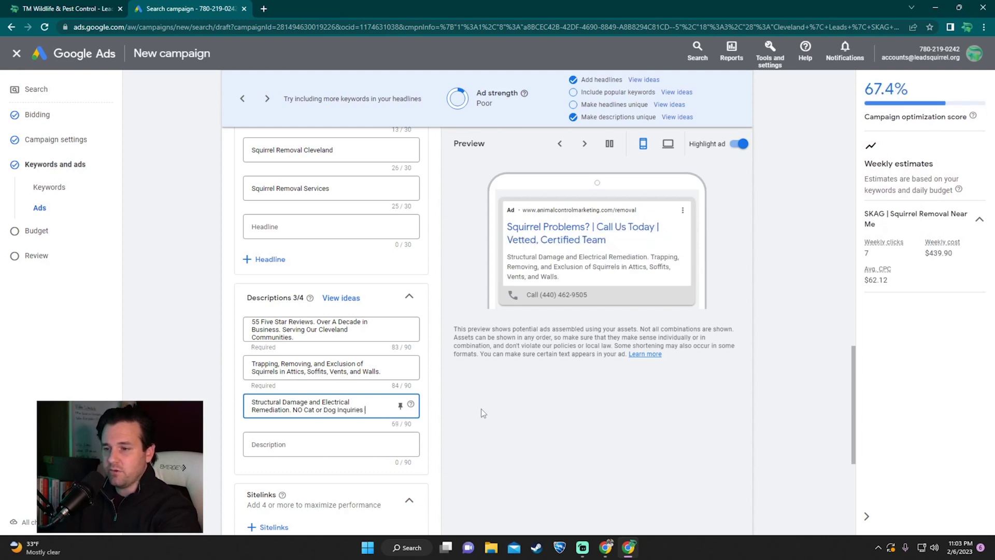
{"action": "type", "text": "Please."}
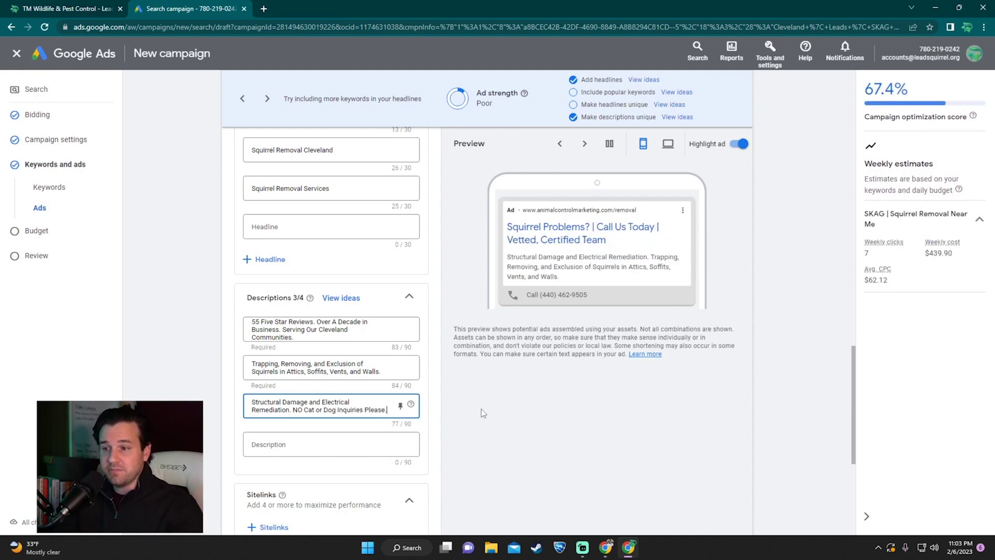
{"action": "left_click", "coordinate": [482, 413]}
{"action": "scroll", "coordinate": [570, 404], "scroll_direction": "down", "scroll_amount": 2}
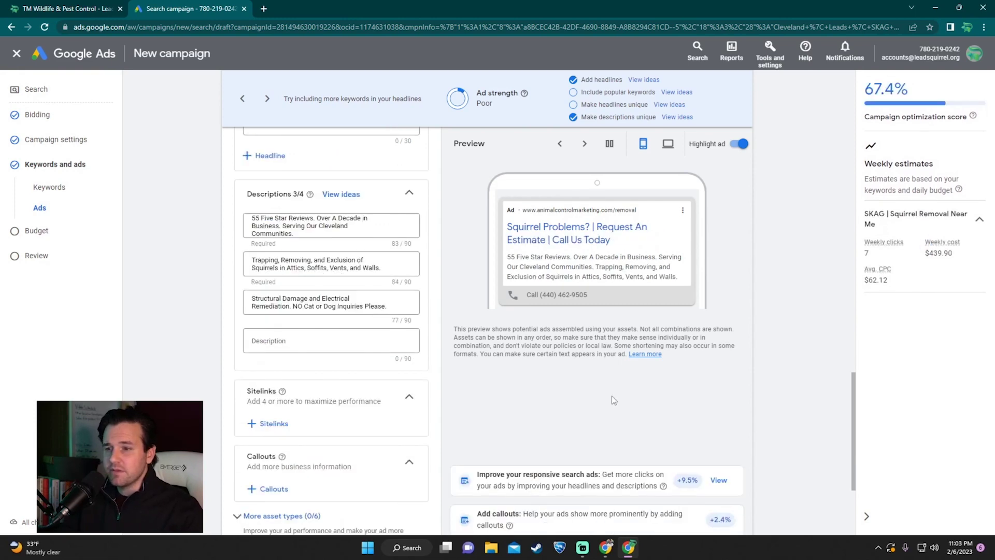
{"action": "scroll", "coordinate": [613, 400], "scroll_direction": "down", "scroll_amount": 1}
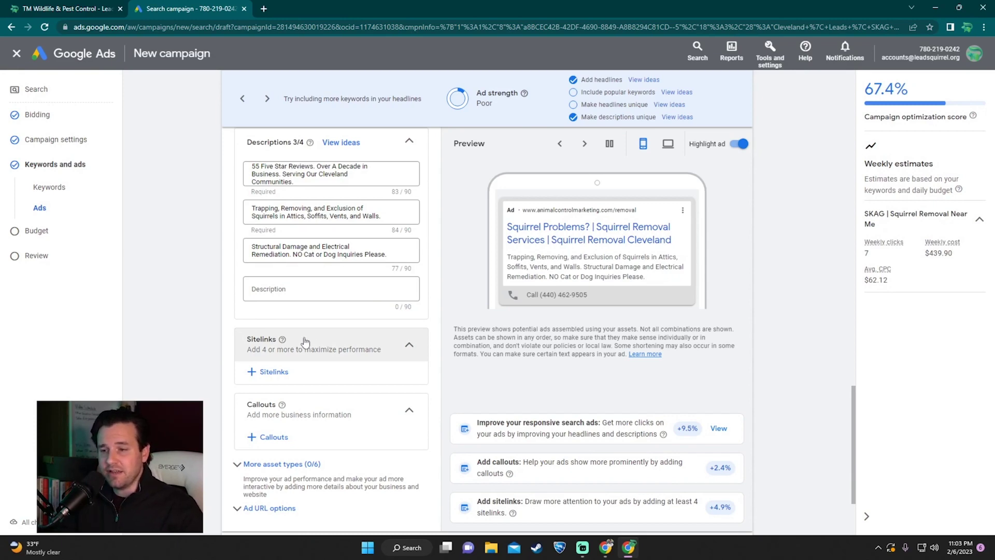
{"action": "left_click", "coordinate": [282, 373]}
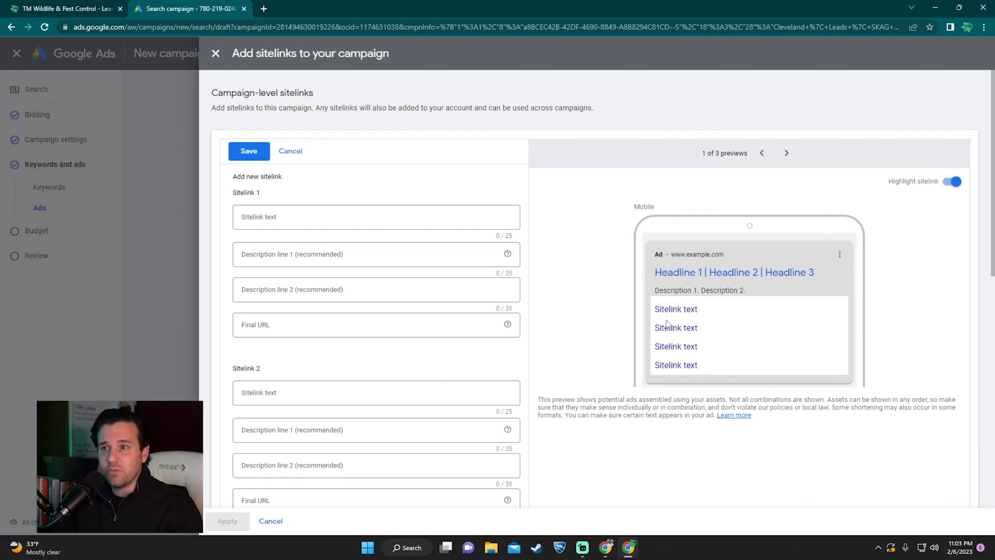
{"action": "left_click", "coordinate": [216, 54]}
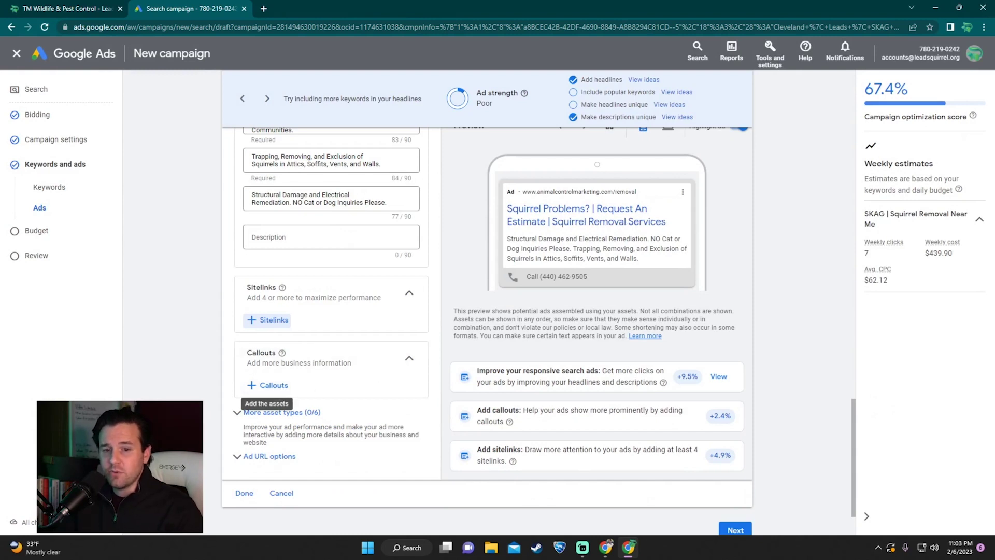
Step: Save and apply callouts 'NWCOA Member.', 'Trained and Certified.' and 'Licensed and Insured.'
{"action": "left_click", "coordinate": [285, 394]}
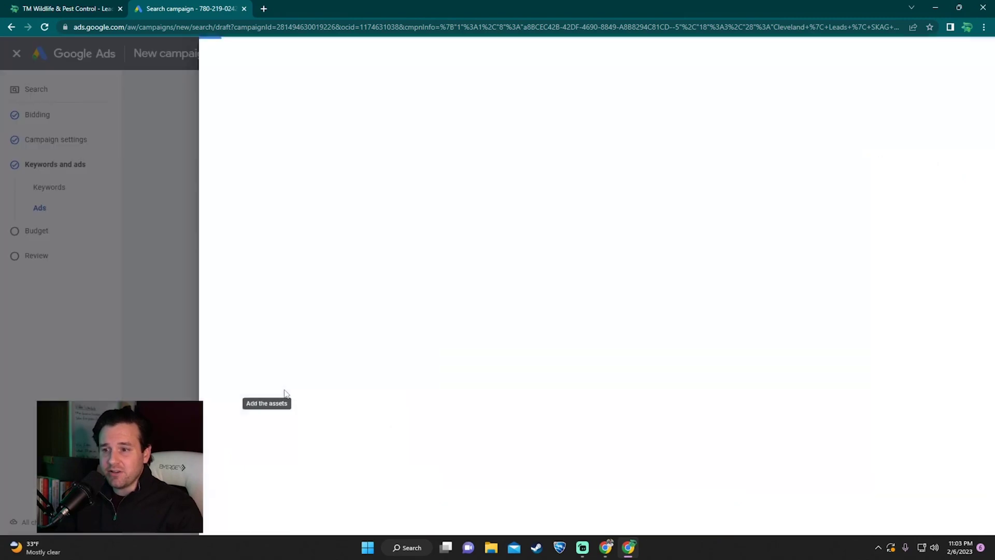
{"action": "left_click", "coordinate": [334, 173]}
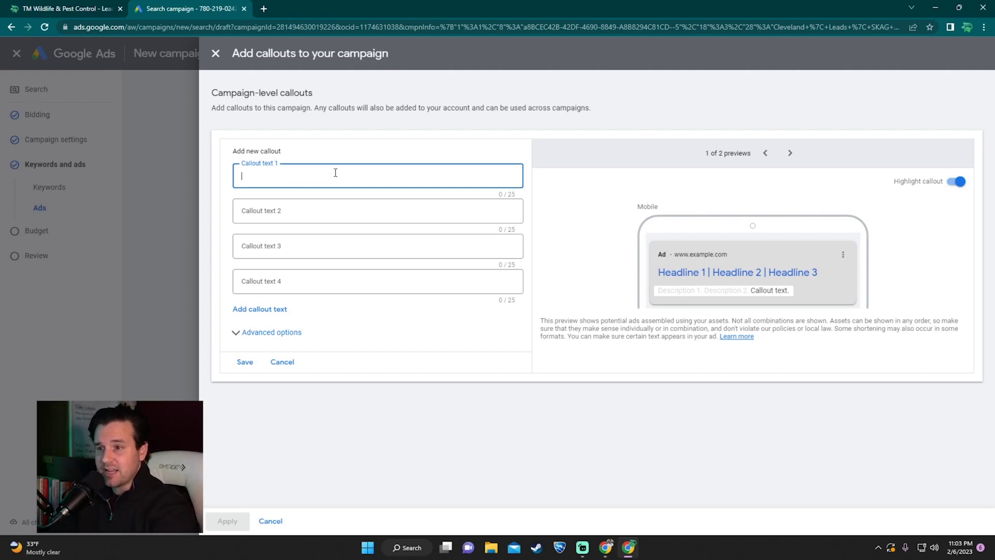
{"action": "key", "text": "ctrl+v"}
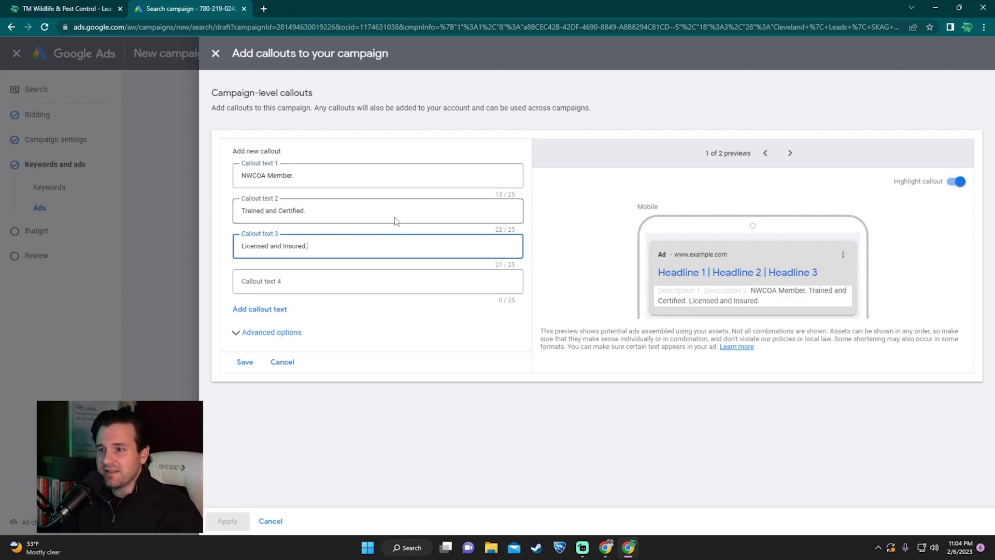
{"action": "left_click", "coordinate": [246, 362]}
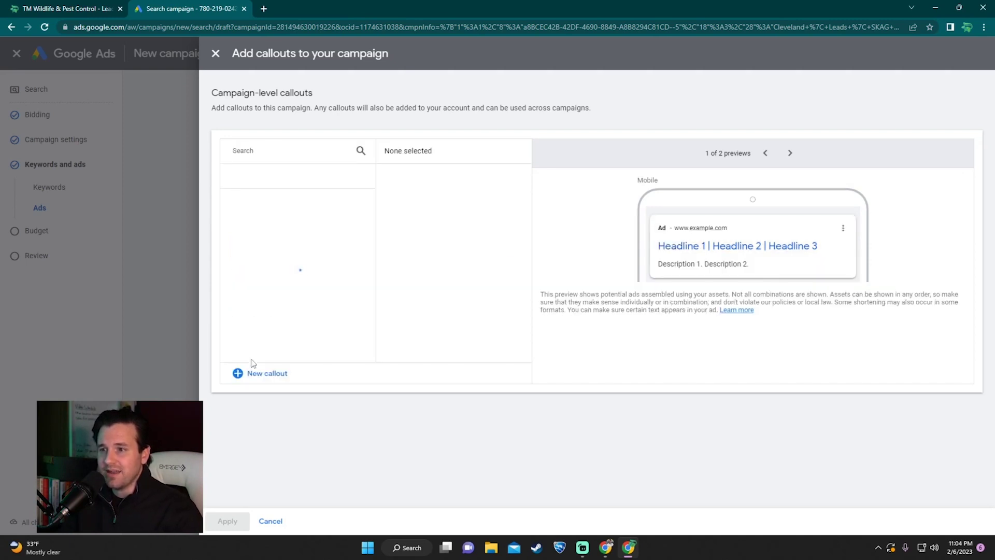
{"action": "left_click", "coordinate": [228, 521]}
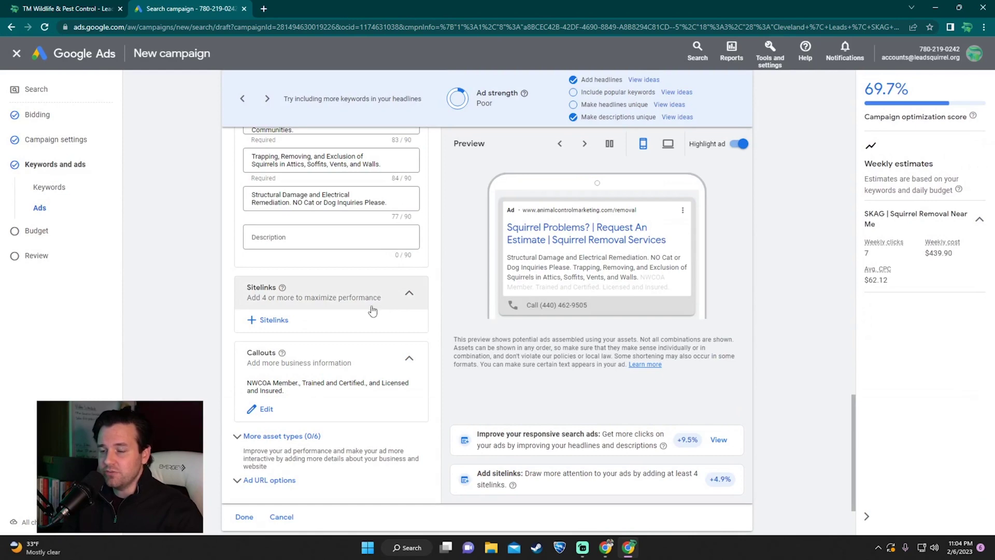
Step: Expand More asset types, browse Promotions, Prices, Lead forms and Apps, and open Structured snippets
{"action": "scroll", "coordinate": [369, 311], "scroll_direction": "down", "scroll_amount": 1}
{"action": "left_click", "coordinate": [303, 384]}
{"action": "scroll", "coordinate": [363, 313], "scroll_direction": "down", "scroll_amount": 3}
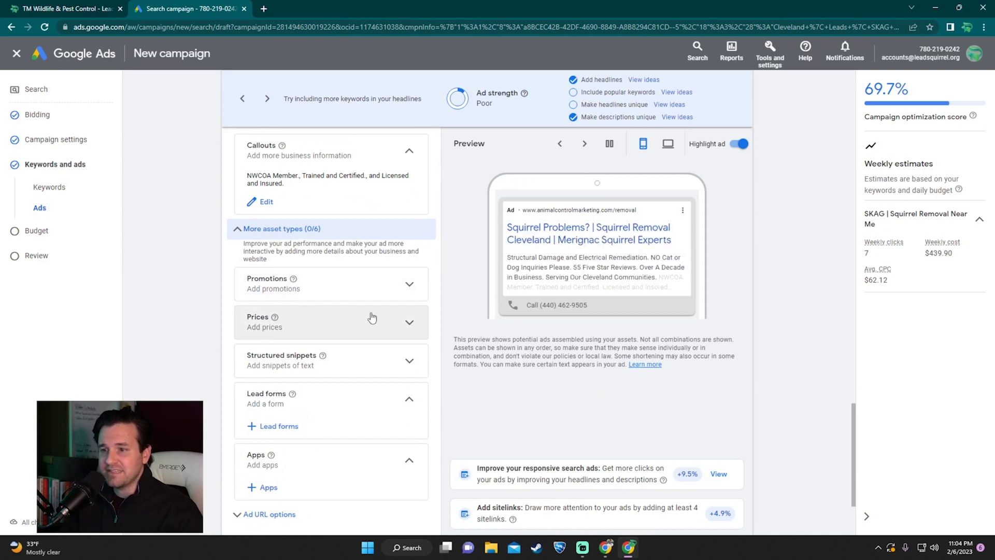
{"action": "scroll", "coordinate": [372, 317], "scroll_direction": "down", "scroll_amount": 1}
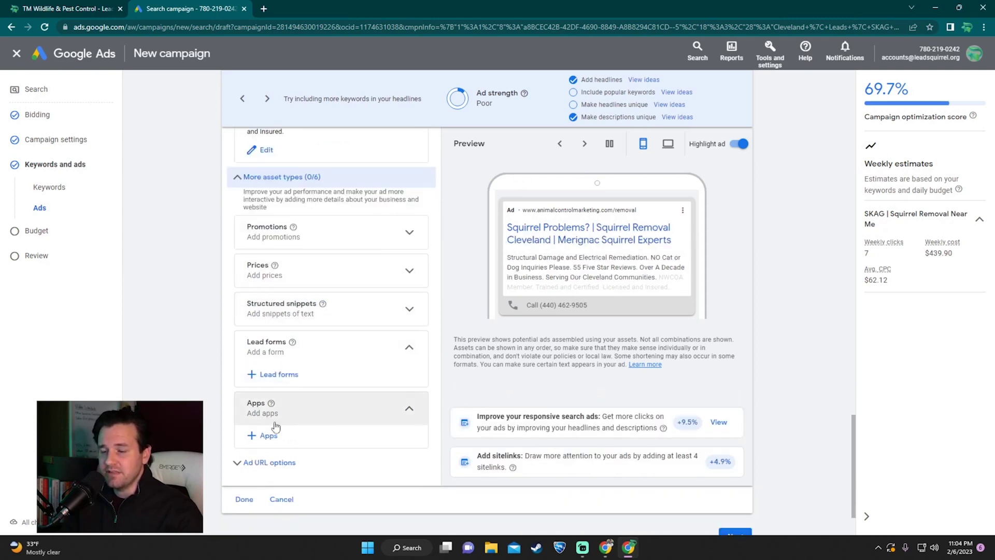
{"action": "scroll", "coordinate": [356, 381], "scroll_direction": "up", "scroll_amount": 2}
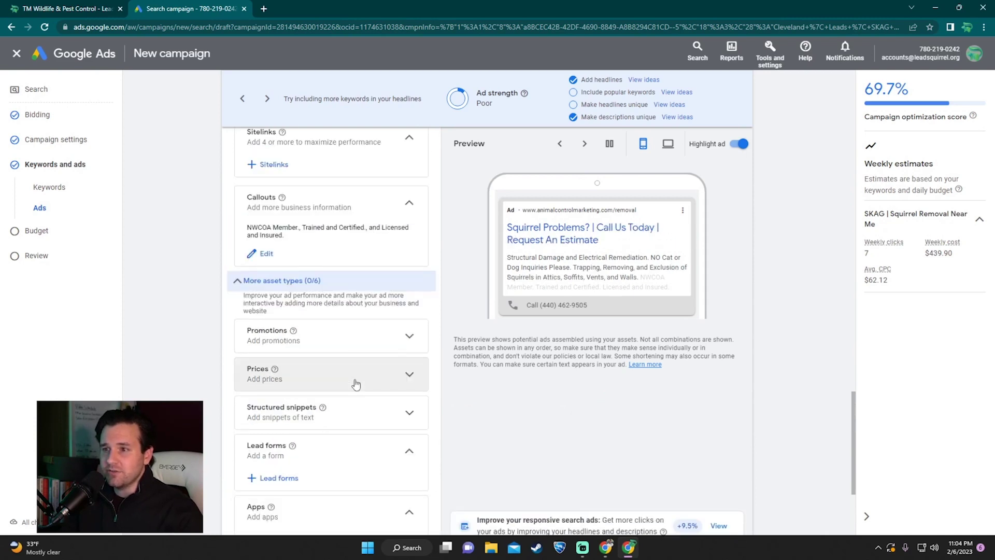
{"action": "scroll", "coordinate": [355, 382], "scroll_direction": "down", "scroll_amount": 1}
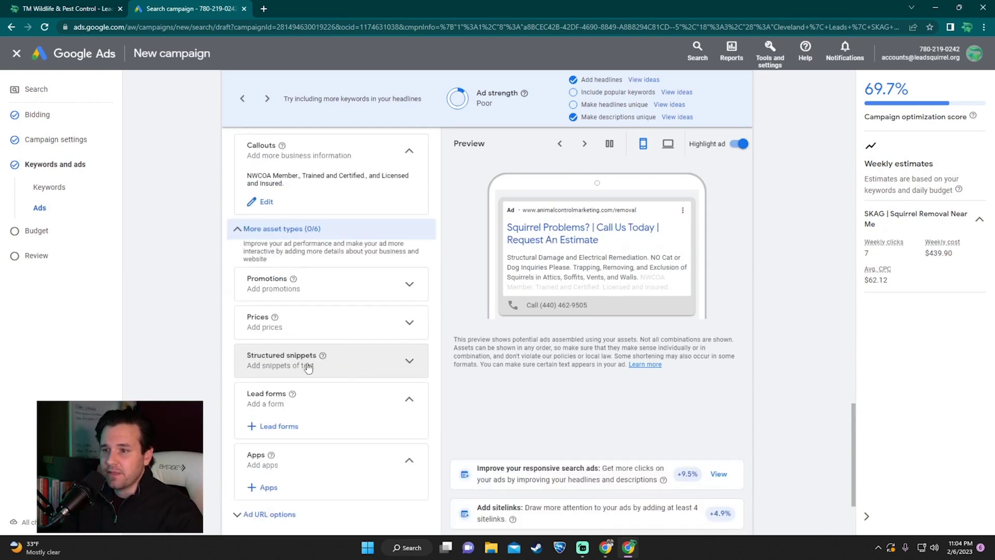
{"action": "left_click", "coordinate": [404, 363]}
Step: Start a structured snippet with Service catalog as its header type
{"action": "left_click", "coordinate": [317, 389]}
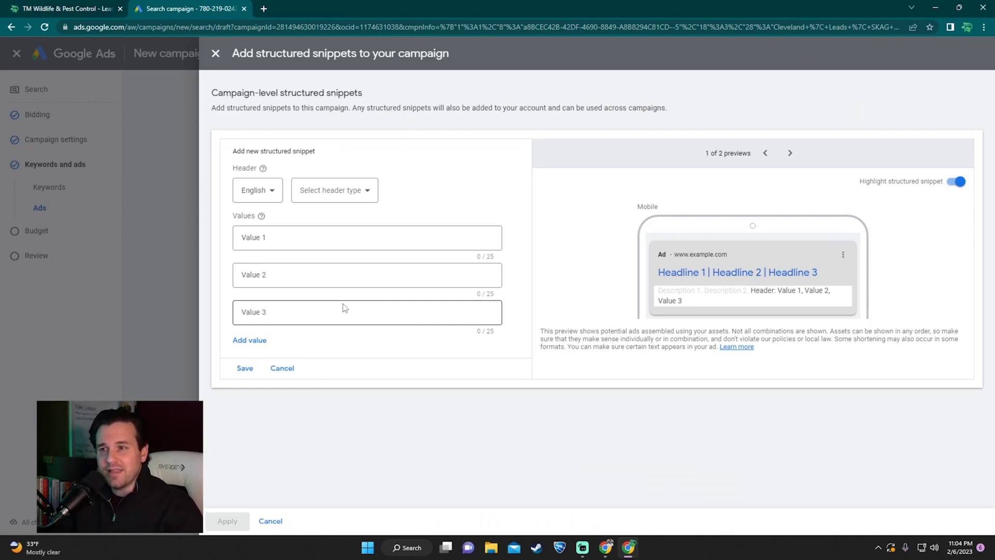
{"action": "left_click", "coordinate": [322, 189]}
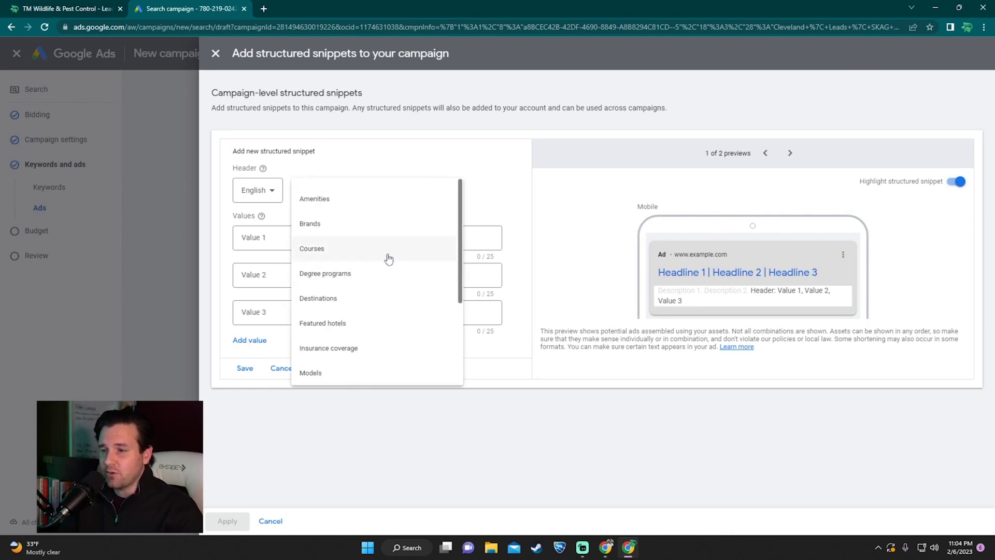
{"action": "scroll", "coordinate": [389, 258], "scroll_direction": "down", "scroll_amount": 3}
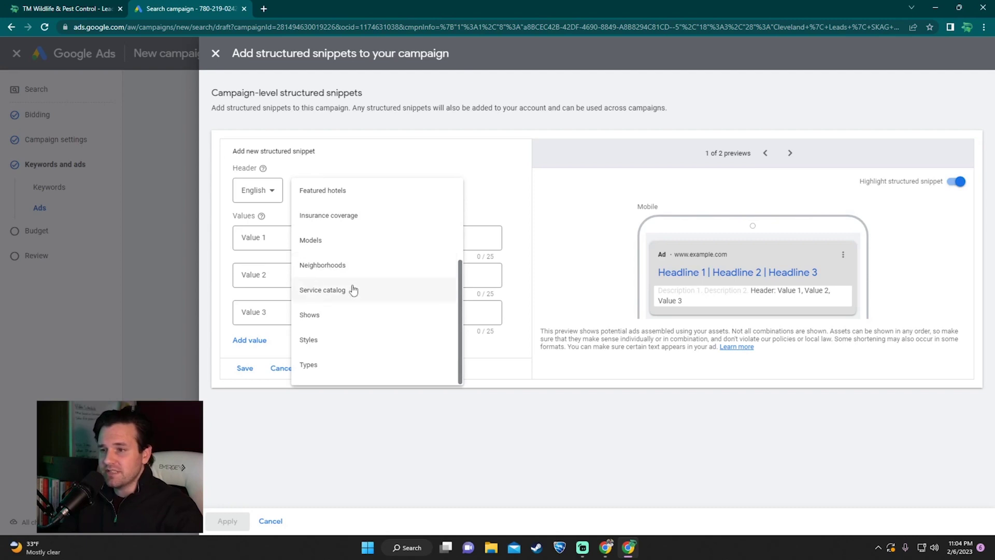
{"action": "left_click", "coordinate": [349, 290]}
Step: Enter values Squirrel Trapping, Squirrel Removal and Squirrel Exclusion, drop the empty fourth, and save and apply
{"action": "left_click", "coordinate": [348, 240]}
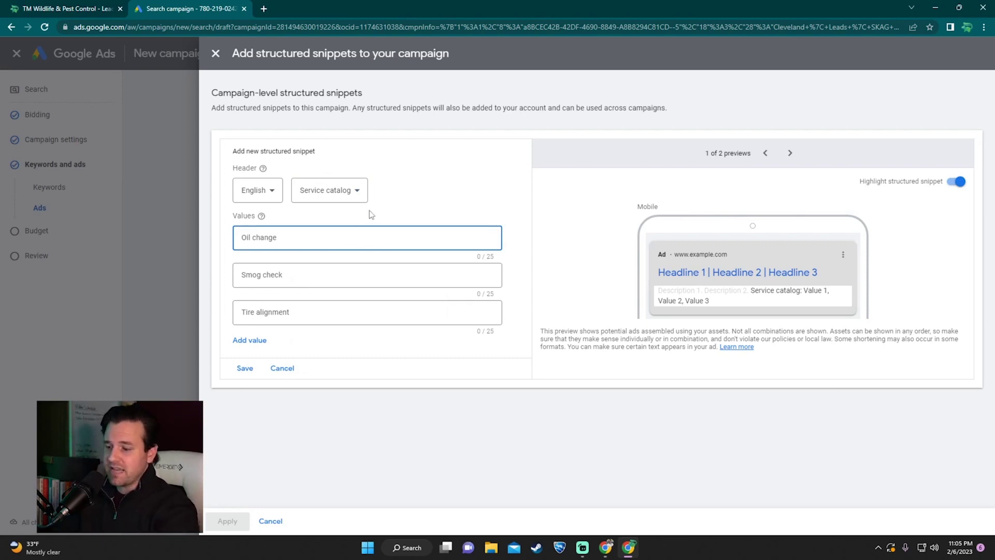
{"action": "type", "text": "Squirrel Trapping"}
{"action": "key", "text": "Tab"}
{"action": "type", "text": "Squirrel Removal"}
{"action": "key", "text": "Tab"}
{"action": "type", "text": "Squ"}
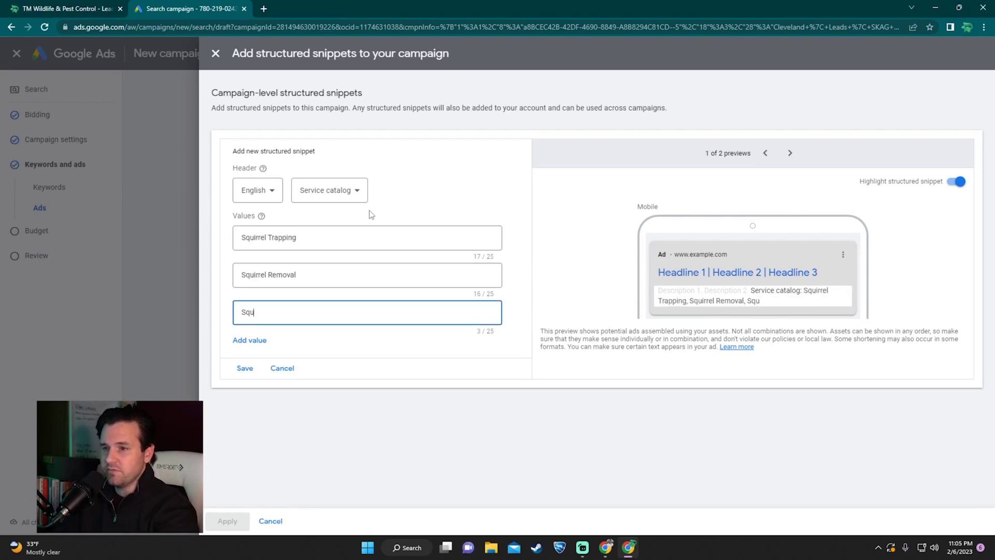
{"action": "type", "text": "irrel Exclusion"}
{"action": "left_click", "coordinate": [262, 341]}
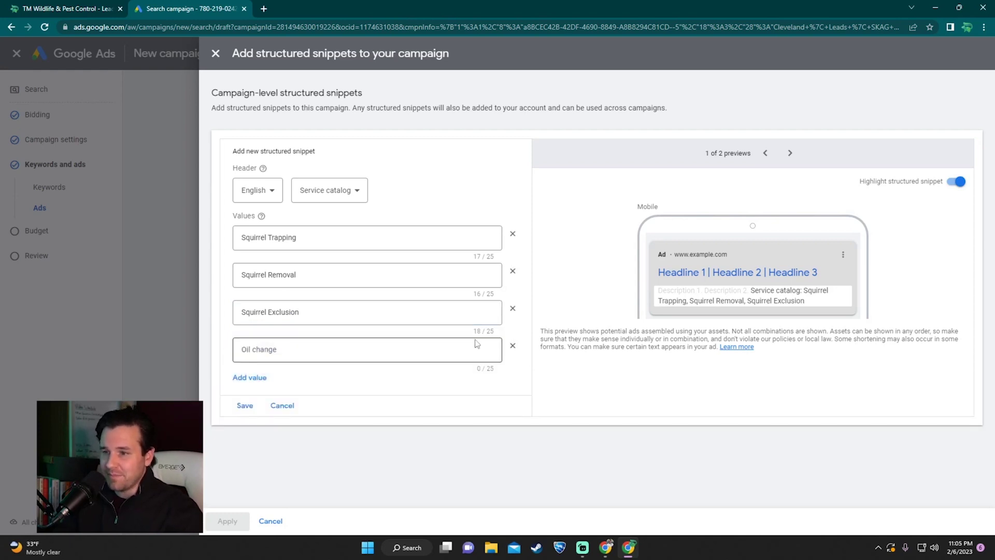
{"action": "left_click", "coordinate": [513, 346]}
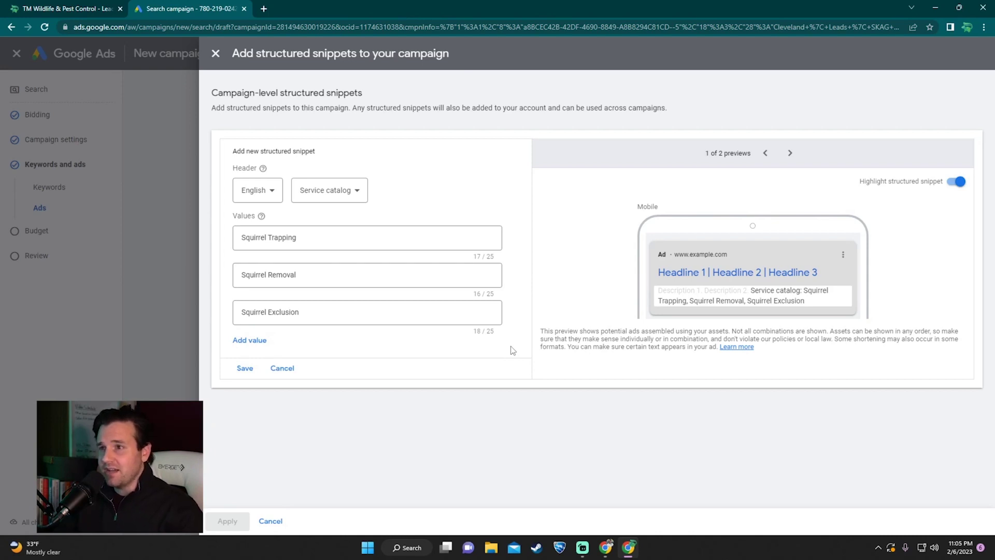
{"action": "left_click", "coordinate": [241, 368]}
{"action": "left_click", "coordinate": [222, 520]}
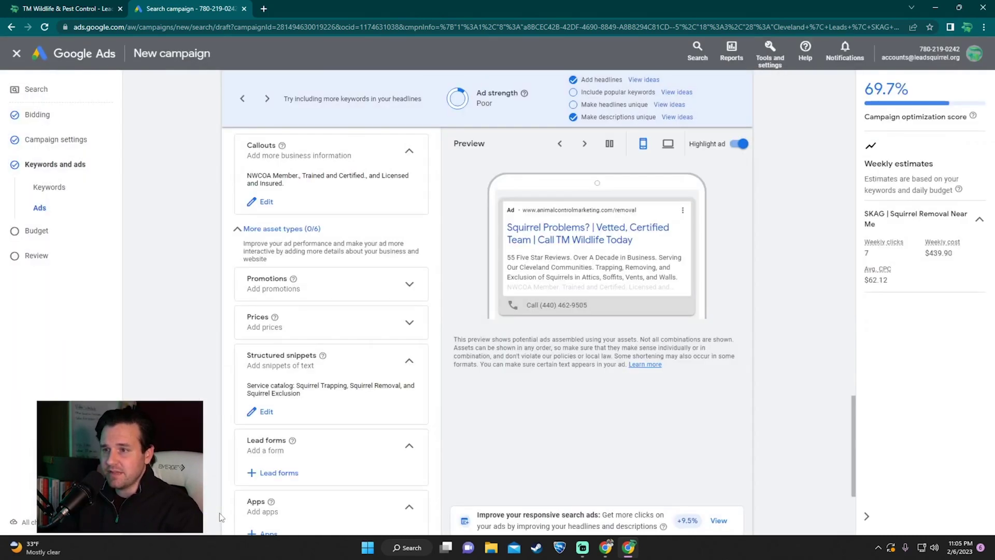
{"action": "scroll", "coordinate": [224, 492], "scroll_direction": "down", "scroll_amount": 3}
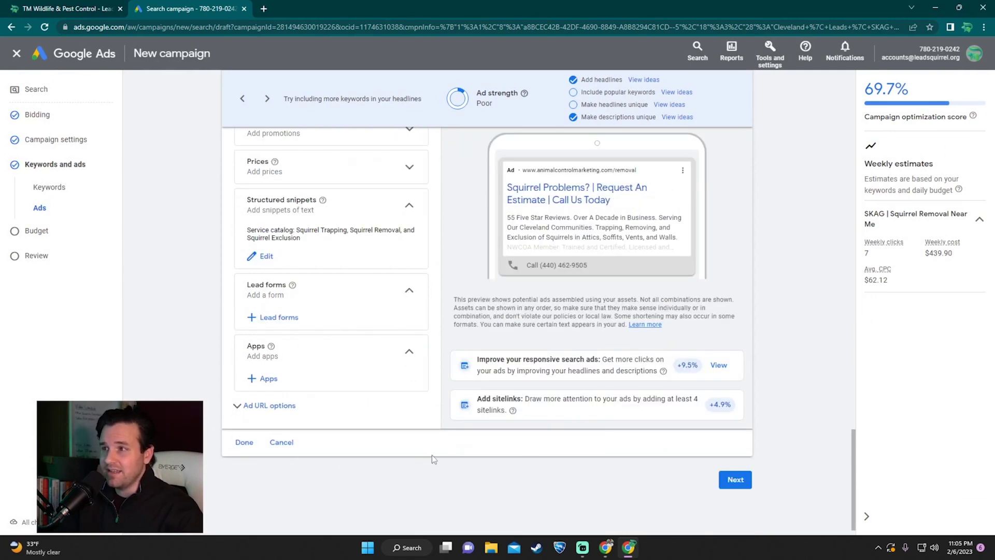
Step: Set a custom $100.00 daily budget instead of the recommended $950.00 and continue to Review
{"action": "left_click", "coordinate": [727, 480]}
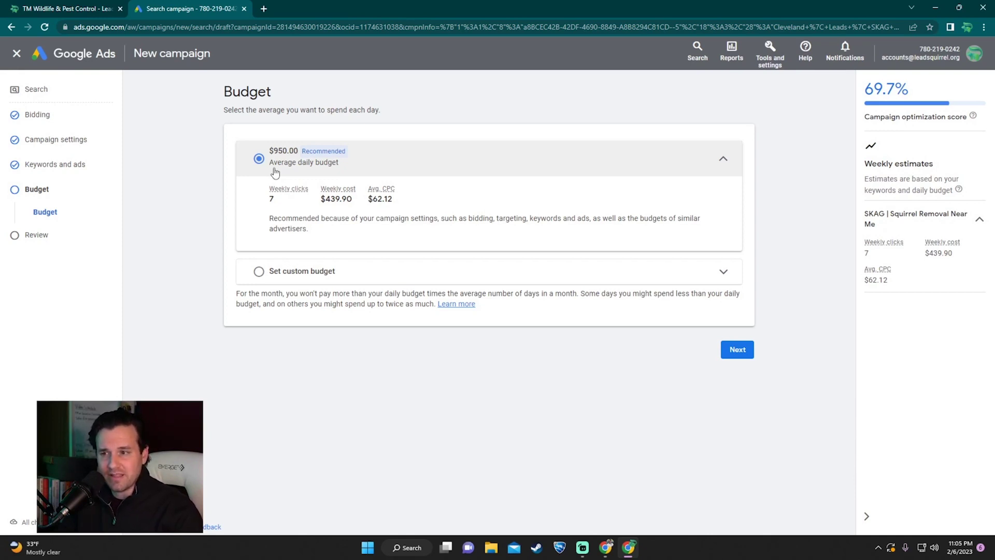
{"action": "left_click", "coordinate": [259, 271]}
{"action": "left_click", "coordinate": [320, 237]}
{"action": "type", "text": "100"}
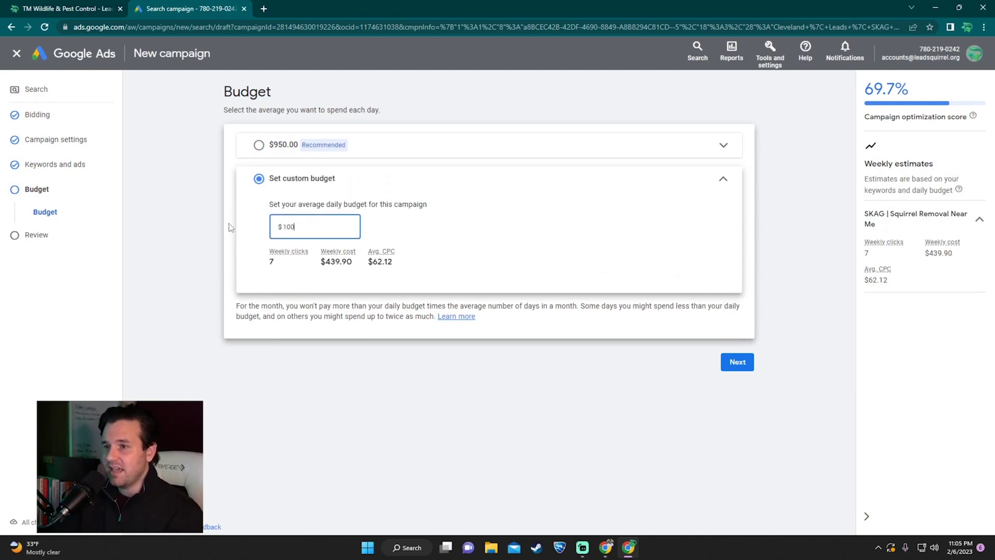
{"action": "left_click", "coordinate": [557, 254]}
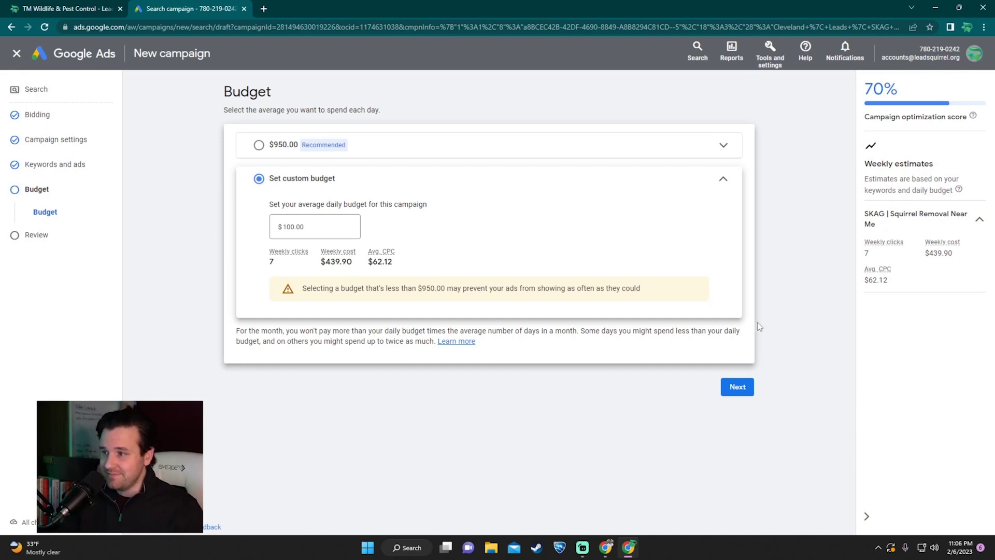
{"action": "left_click", "coordinate": [744, 390]}
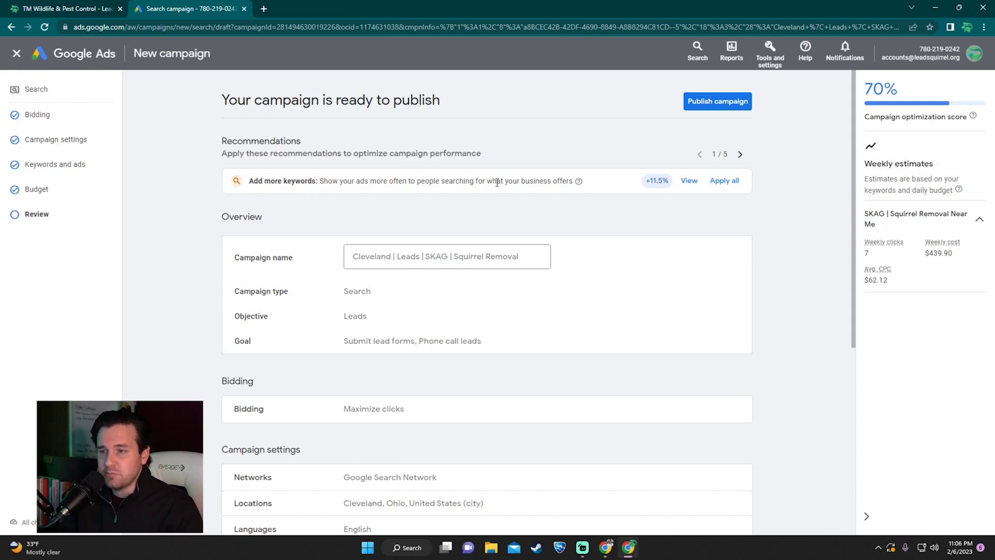
Step: Review the recommendations and TM Wildlife landing page, then publish the Cleveland squirrel removal campaign
{"action": "left_click", "coordinate": [740, 155]}
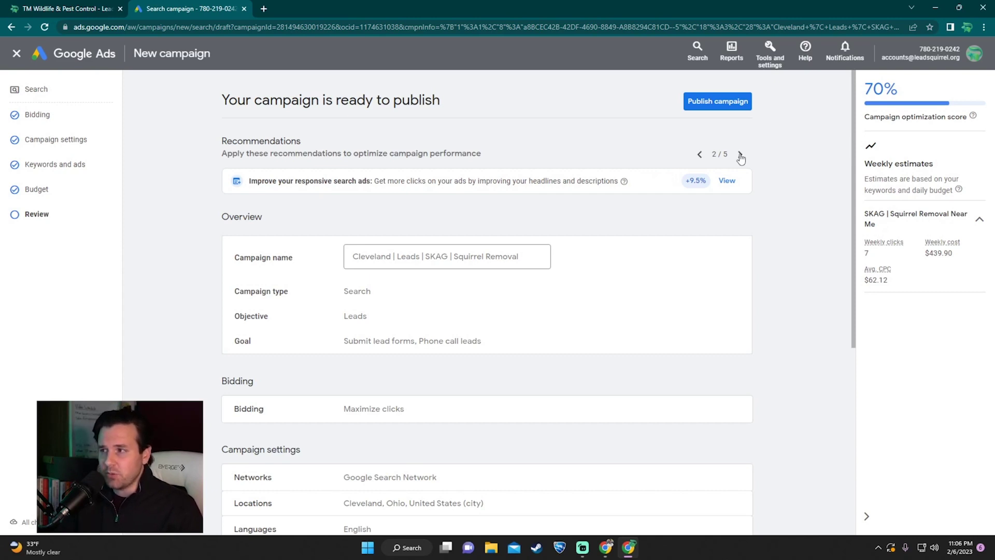
{"action": "left_click", "coordinate": [740, 156]}
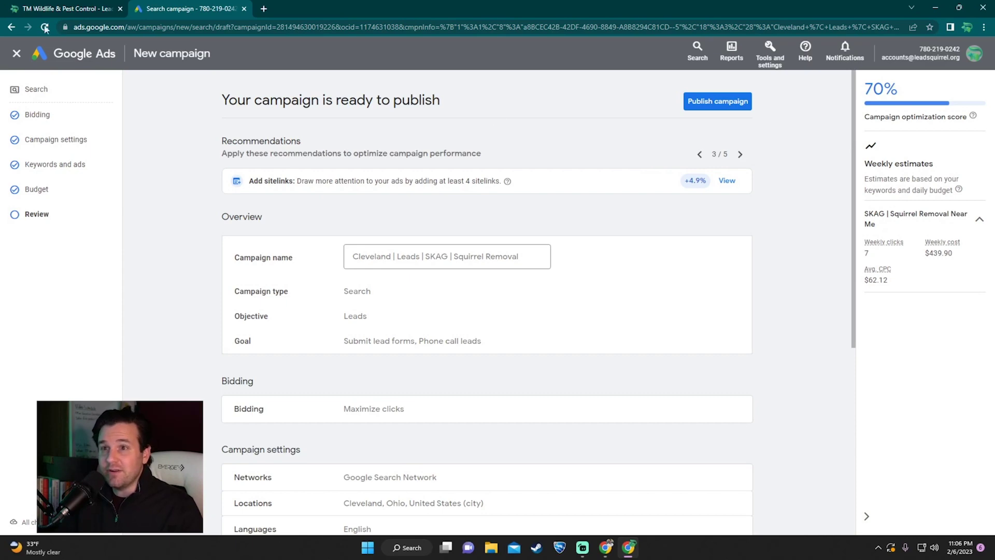
{"action": "left_click", "coordinate": [44, 9]}
{"action": "scroll", "coordinate": [527, 271], "scroll_direction": "down", "scroll_amount": 5}
{"action": "scroll", "coordinate": [526, 264], "scroll_direction": "up", "scroll_amount": 3}
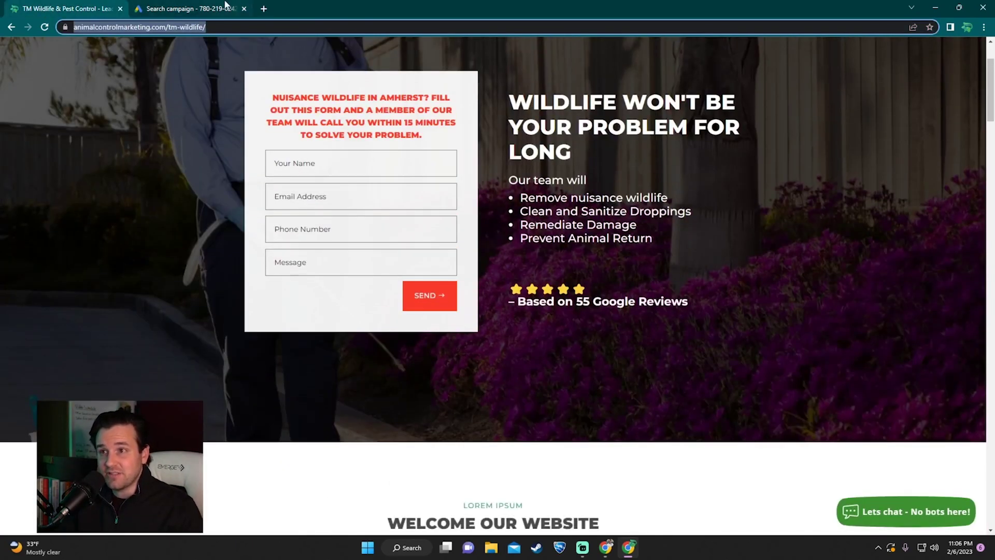
{"action": "left_click", "coordinate": [189, 9]}
{"action": "left_click", "coordinate": [740, 155]}
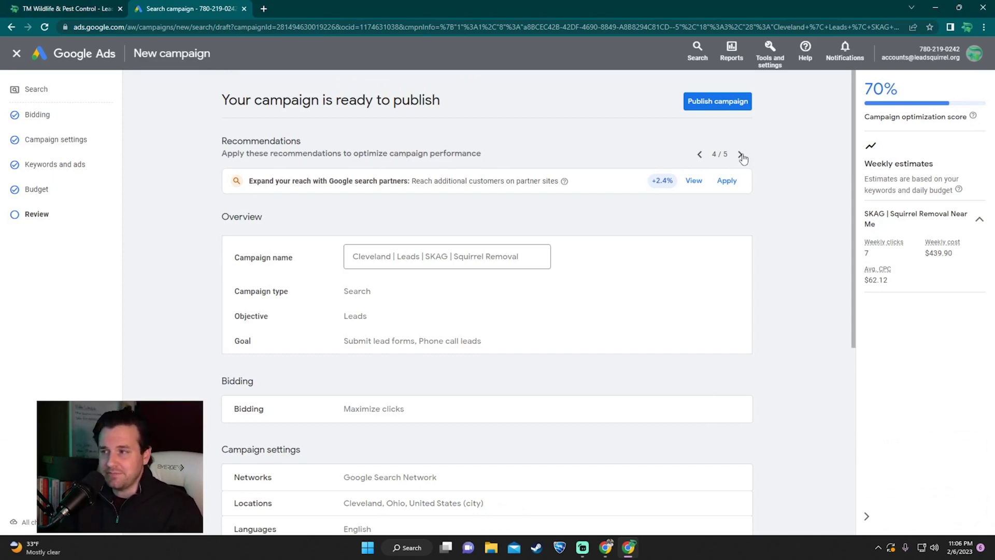
{"action": "left_click", "coordinate": [740, 155]}
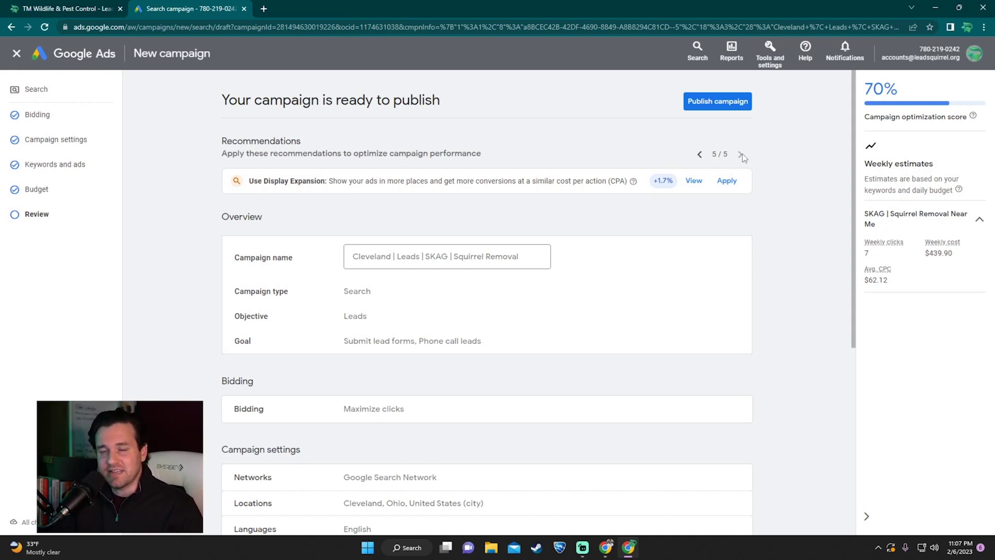
{"action": "scroll", "coordinate": [562, 276], "scroll_direction": "down", "scroll_amount": 5}
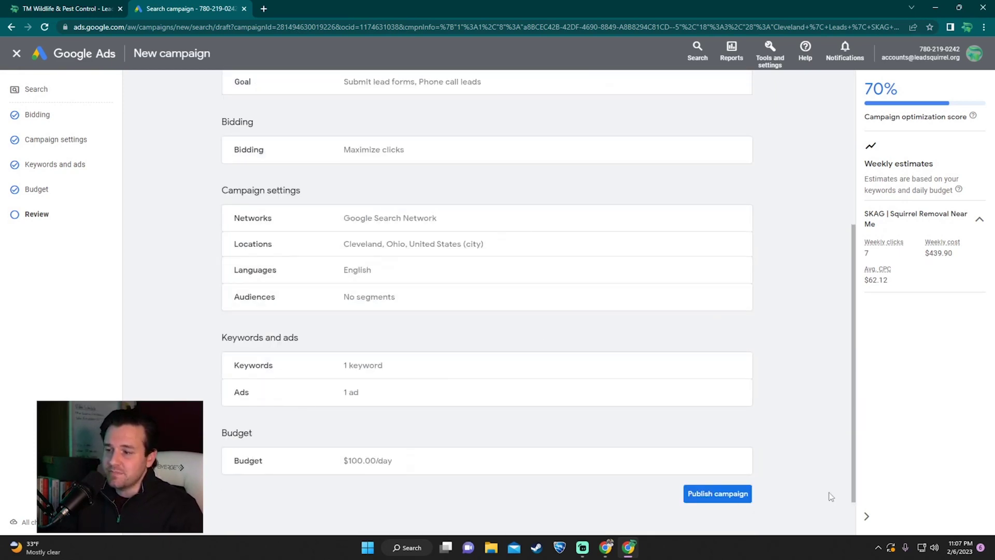
{"action": "left_click", "coordinate": [742, 495]}
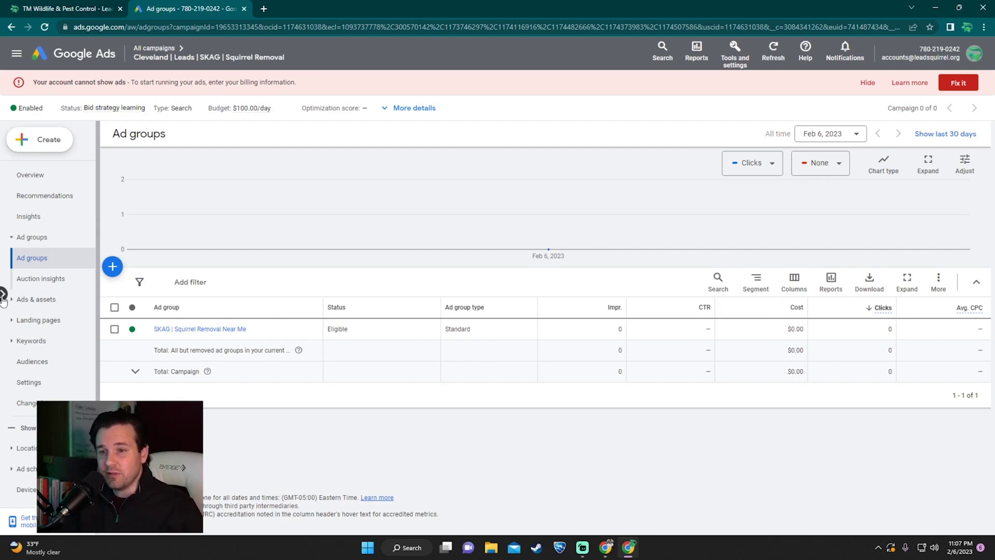
Step: Go to the keywords page of the Cleveland campaign's SKAG | Squirrel Removal Near Me ad group
{"action": "left_click", "coordinate": [3, 294]}
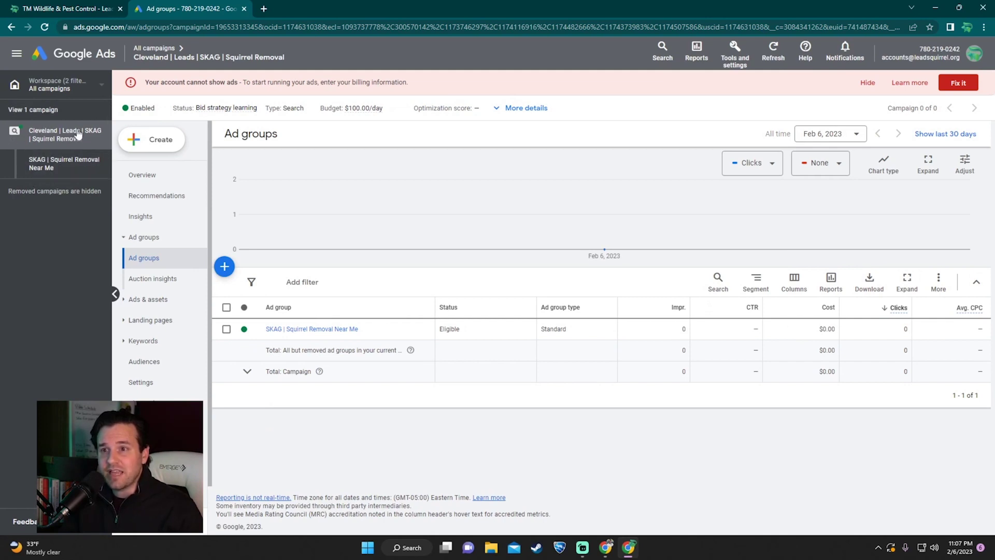
{"action": "left_click", "coordinate": [62, 162]}
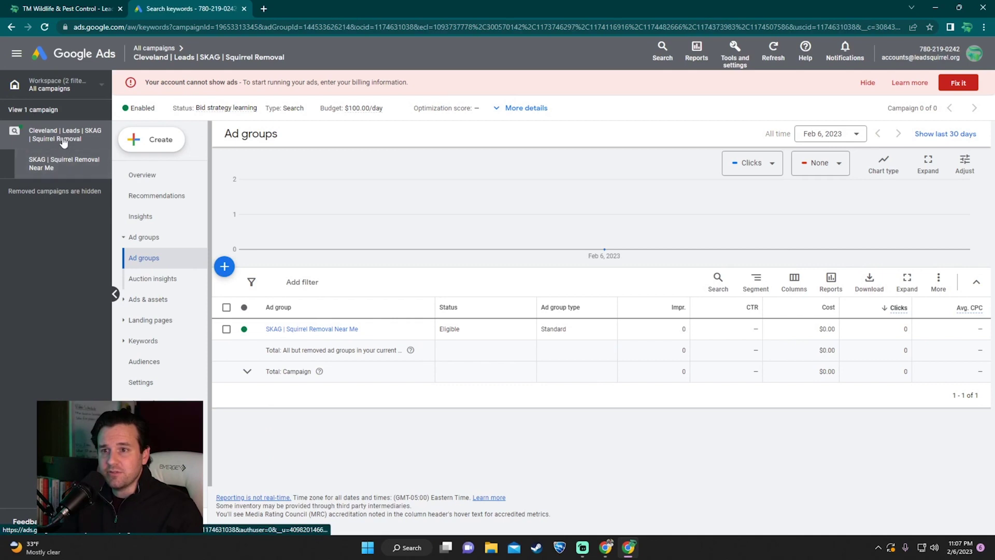
{"action": "left_click", "coordinate": [62, 144]}
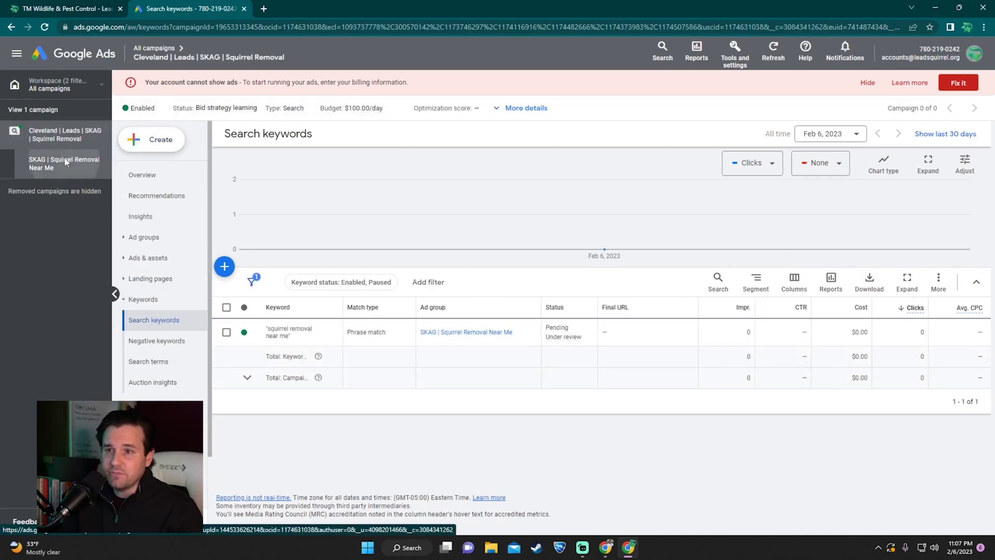
{"action": "left_click", "coordinate": [66, 163]}
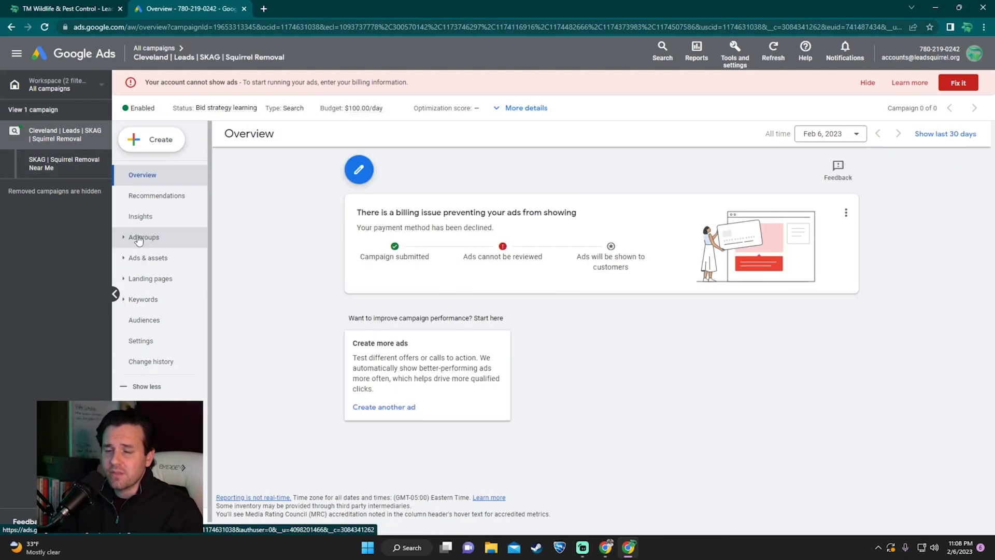
{"action": "left_click", "coordinate": [139, 238]}
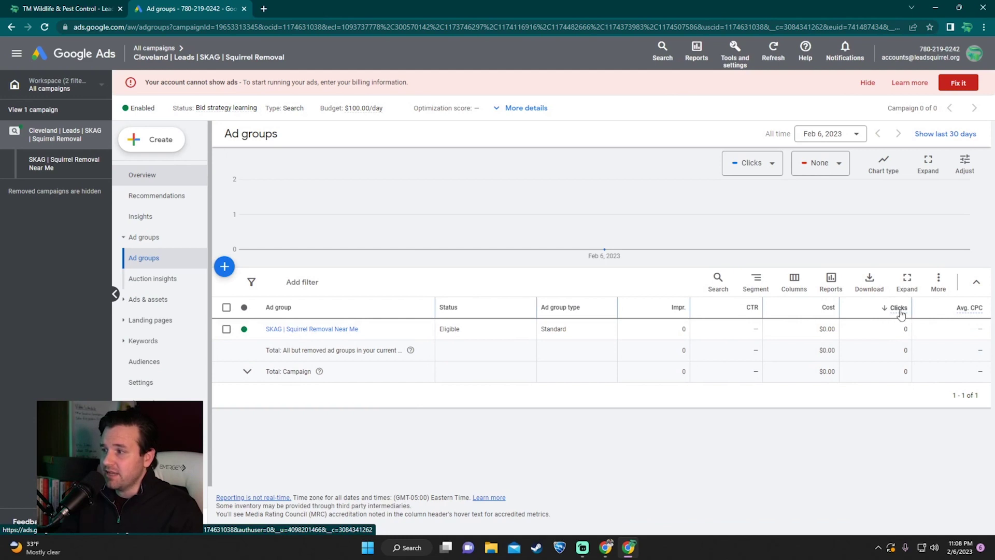
{"action": "mouse_move", "coordinate": [901, 314]}
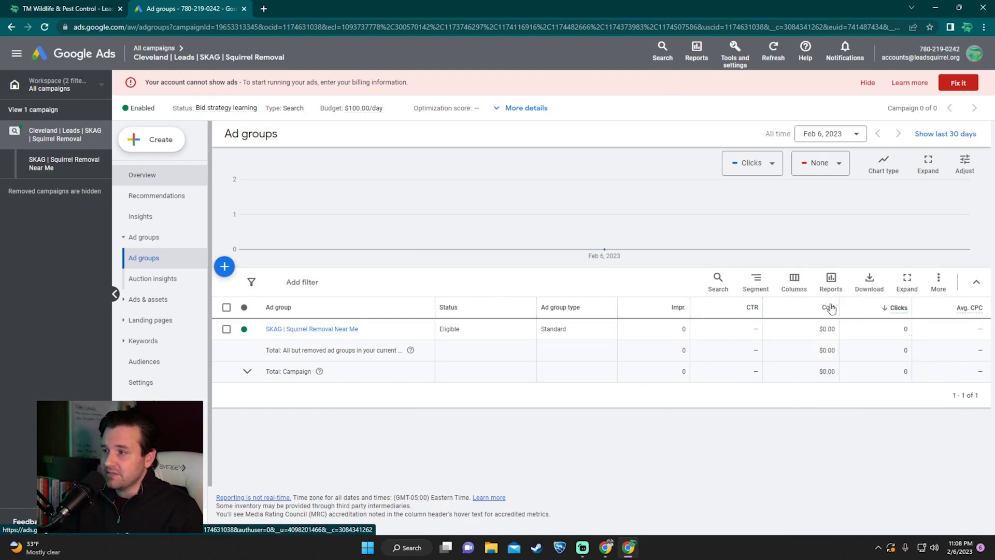
{"action": "mouse_move", "coordinate": [824, 313]}
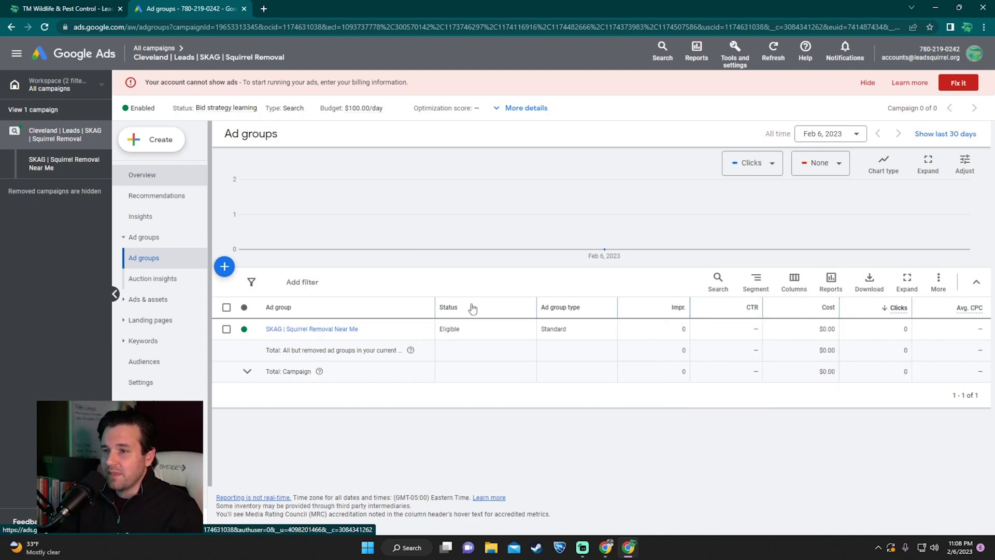
{"action": "left_click", "coordinate": [297, 330]}
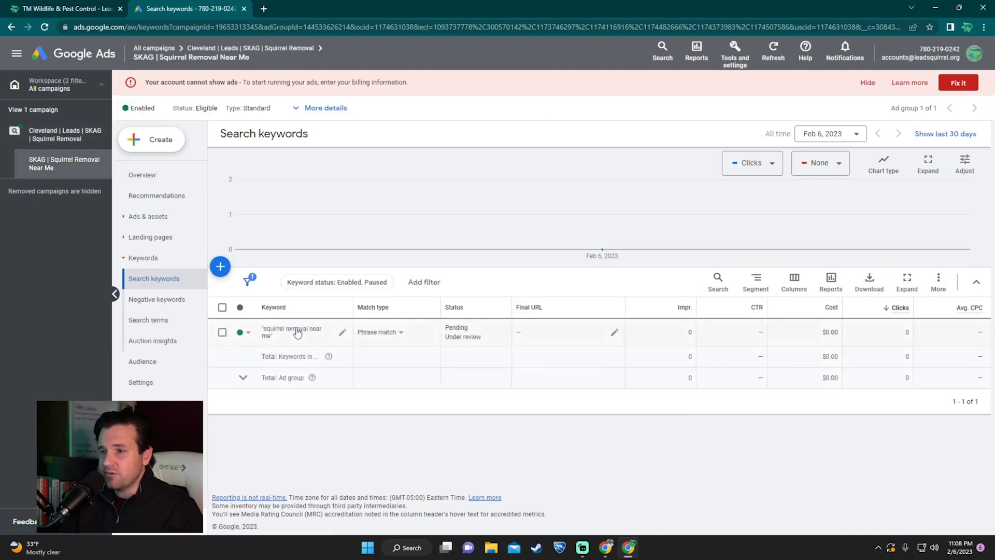
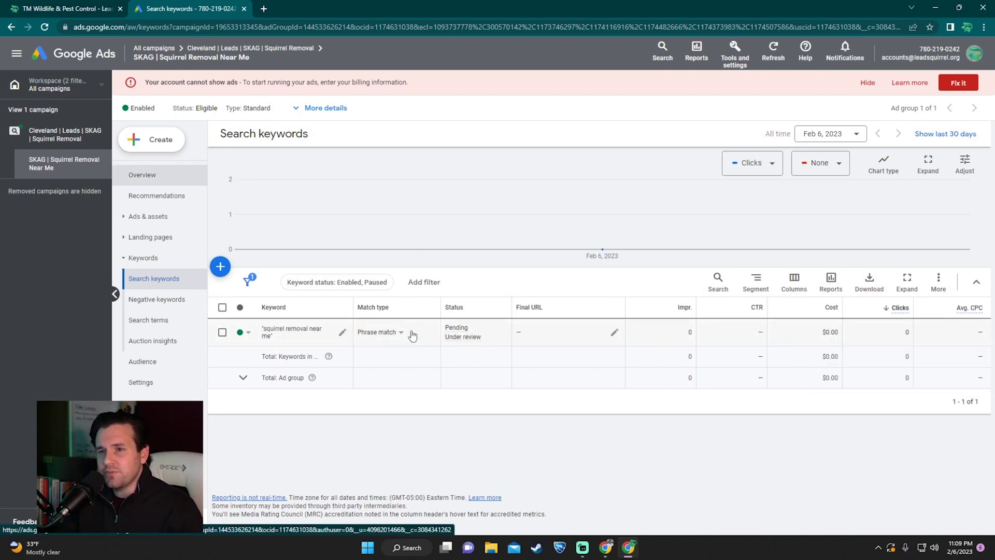
Step: Switch to the Cleveland campaign view and show its settings: Maximize clicks, $100.00/day, Cleveland location
{"action": "left_click", "coordinate": [61, 139]}
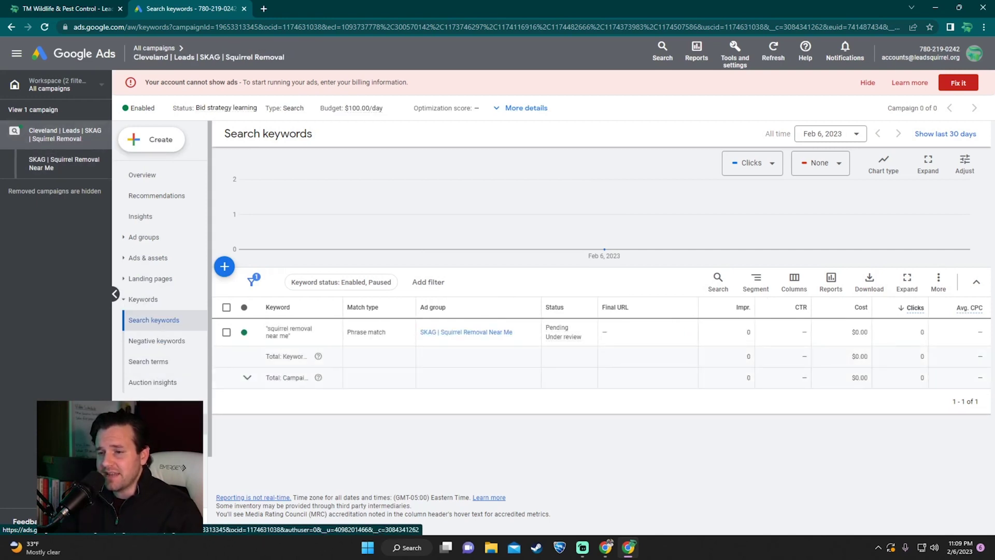
{"action": "left_click", "coordinate": [141, 424]}
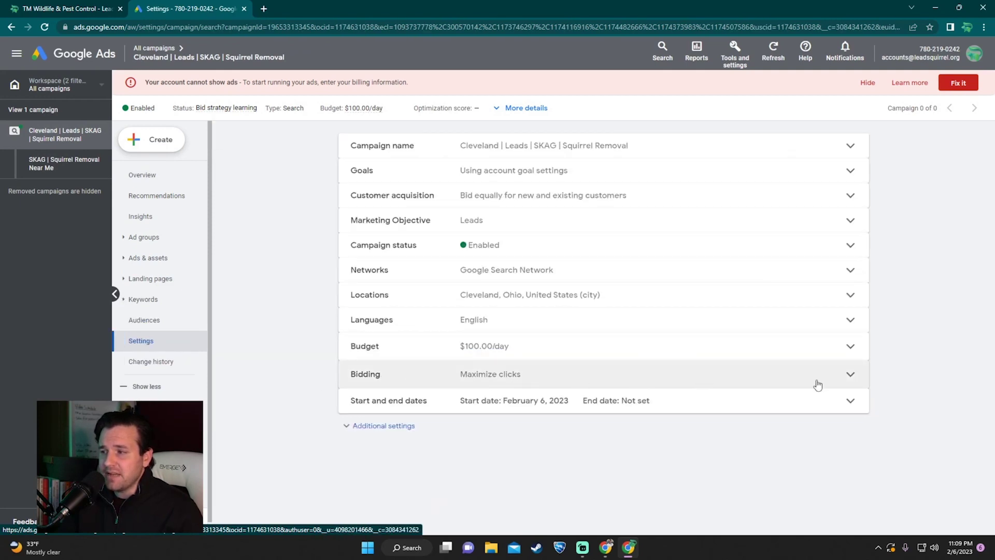
Step: Switch the campaign's bid strategy from Maximize clicks to Manual CPC and save it
{"action": "left_click", "coordinate": [849, 374]}
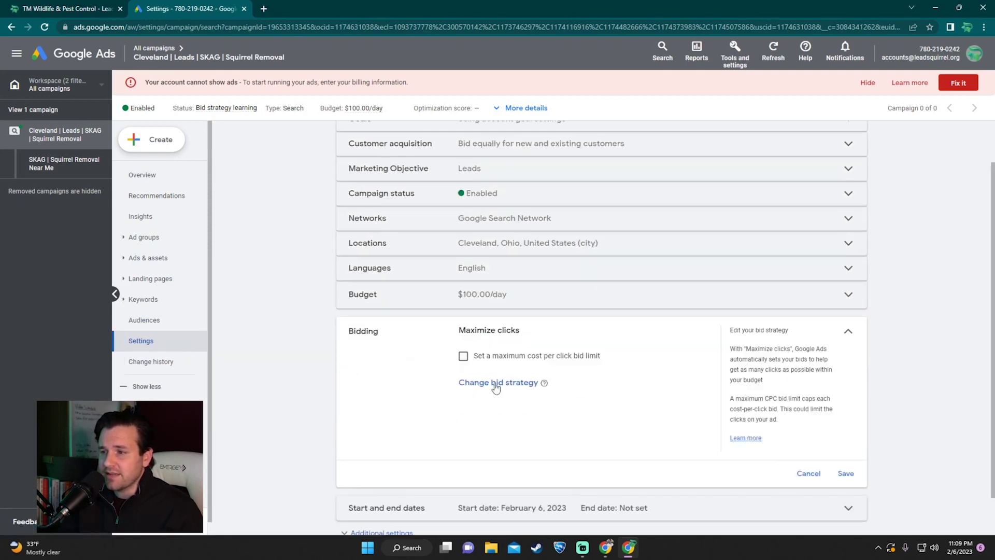
{"action": "left_click", "coordinate": [496, 383]}
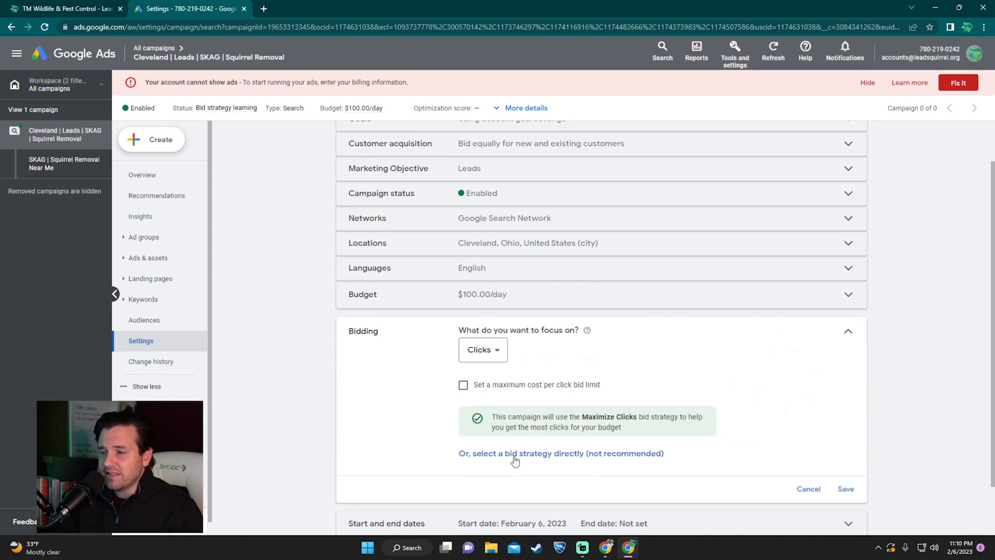
{"action": "left_click", "coordinate": [596, 456]}
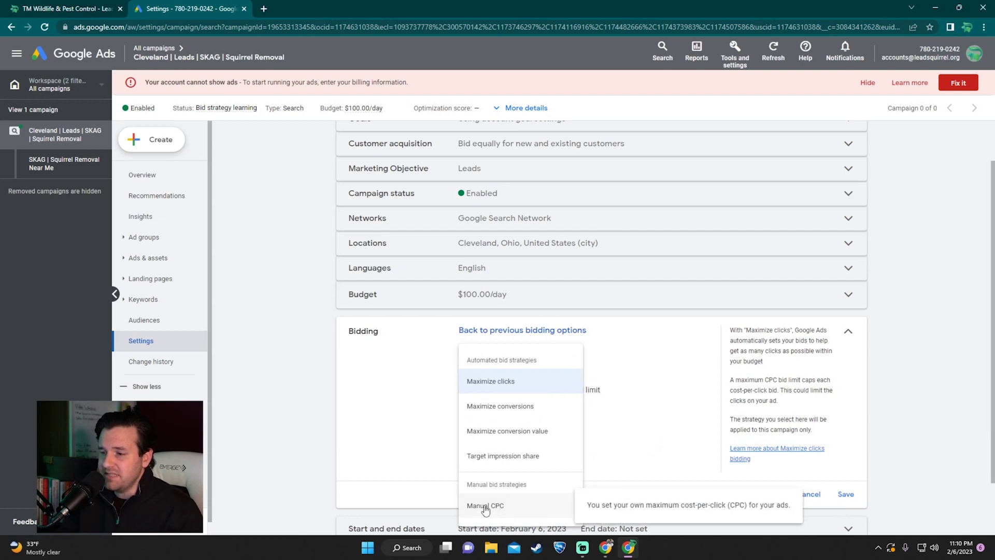
{"action": "left_click", "coordinate": [485, 507]}
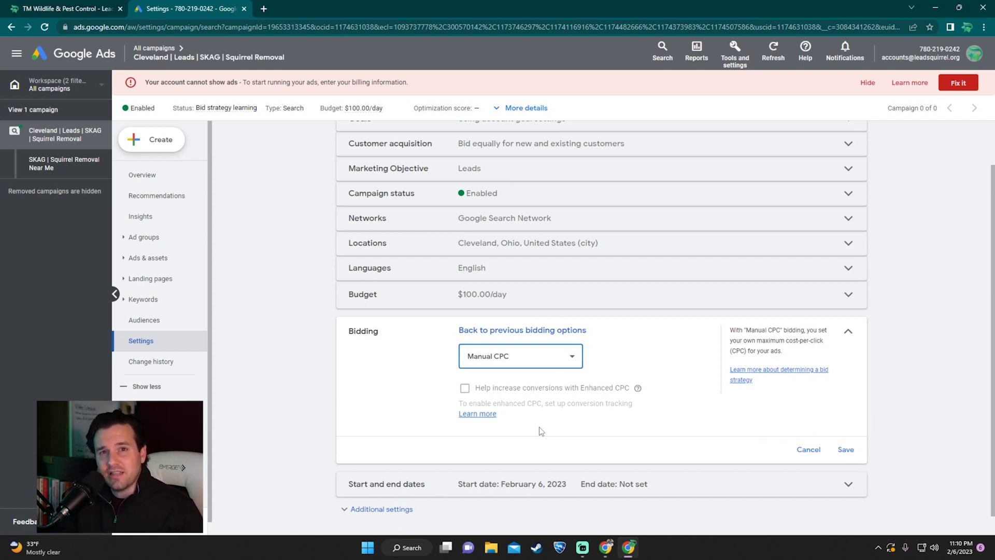
{"action": "left_click", "coordinate": [846, 449]}
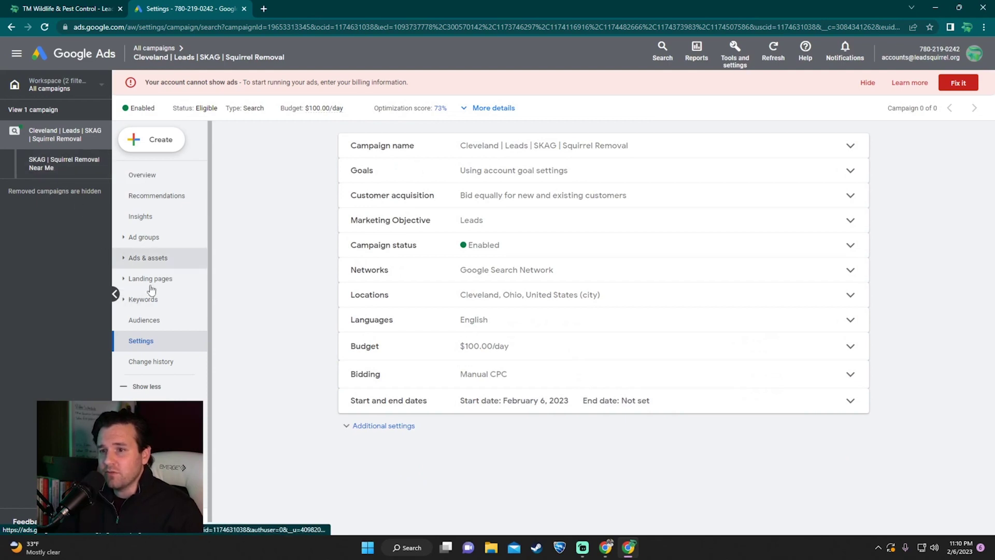
{"action": "left_click", "coordinate": [125, 300]}
Step: Select 'squirrel removal near me' and preview raising its bid to first-page CPC, then cancel
{"action": "left_click", "coordinate": [148, 320]}
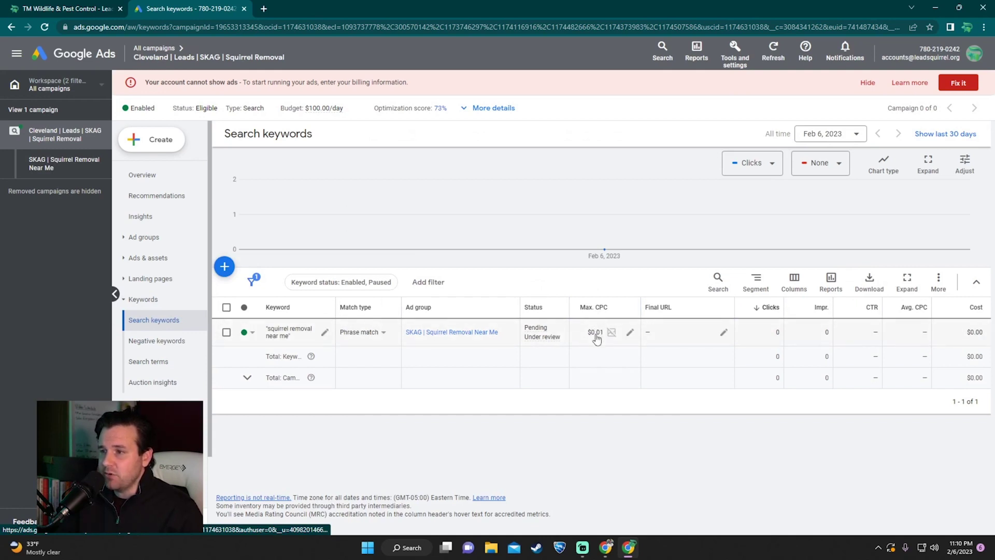
{"action": "mouse_move", "coordinate": [591, 311]}
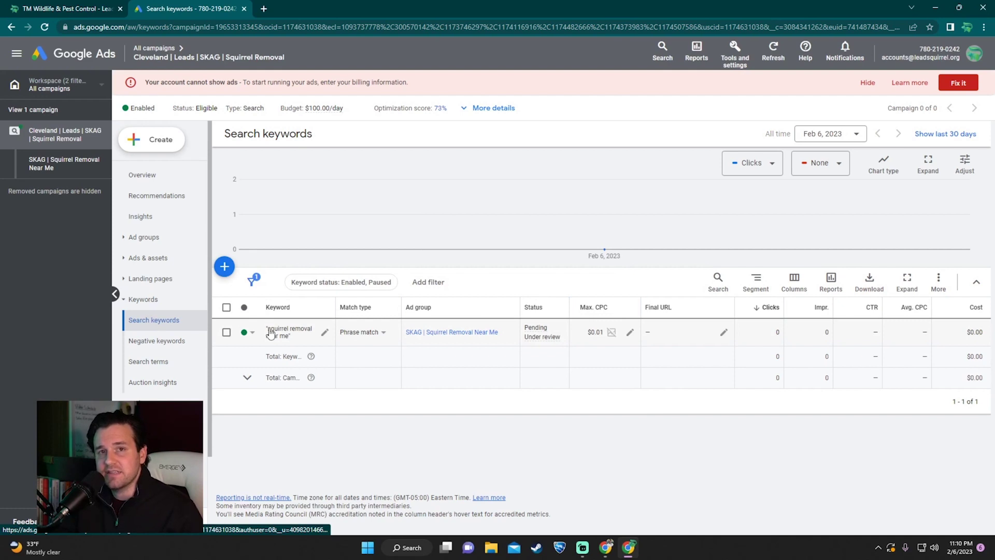
{"action": "left_click", "coordinate": [226, 332]}
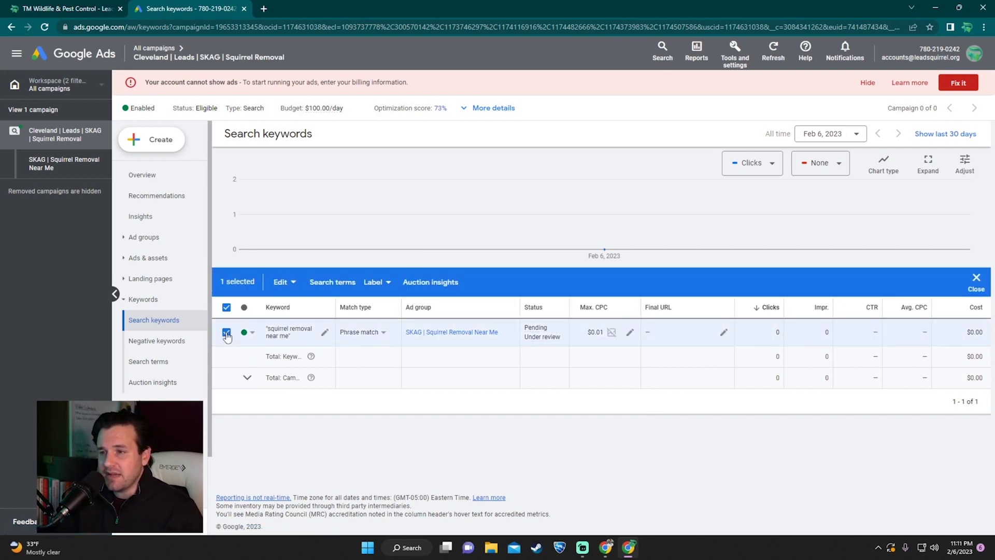
{"action": "left_click", "coordinate": [289, 288]}
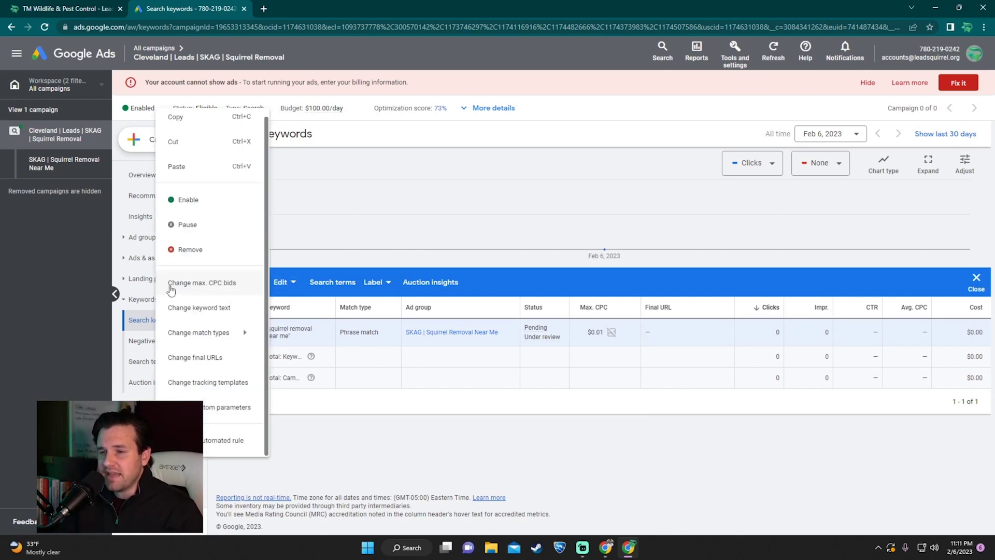
{"action": "left_click", "coordinate": [241, 293]}
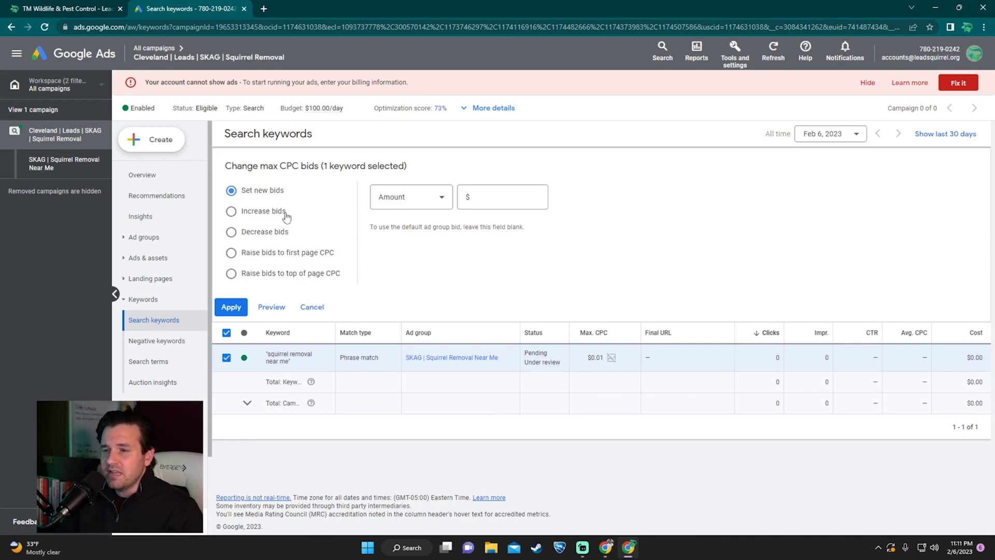
{"action": "left_click", "coordinate": [238, 256]}
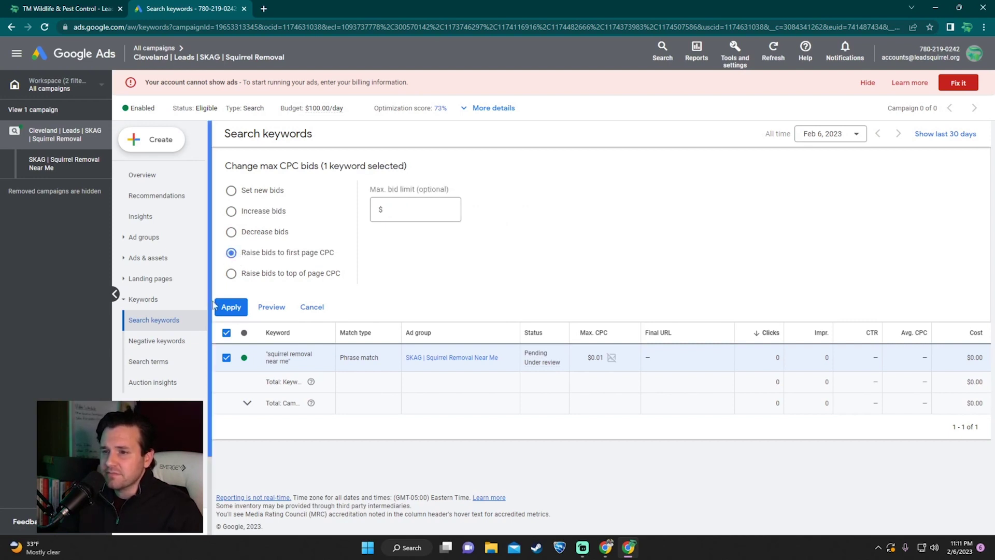
{"action": "left_click", "coordinate": [283, 308]}
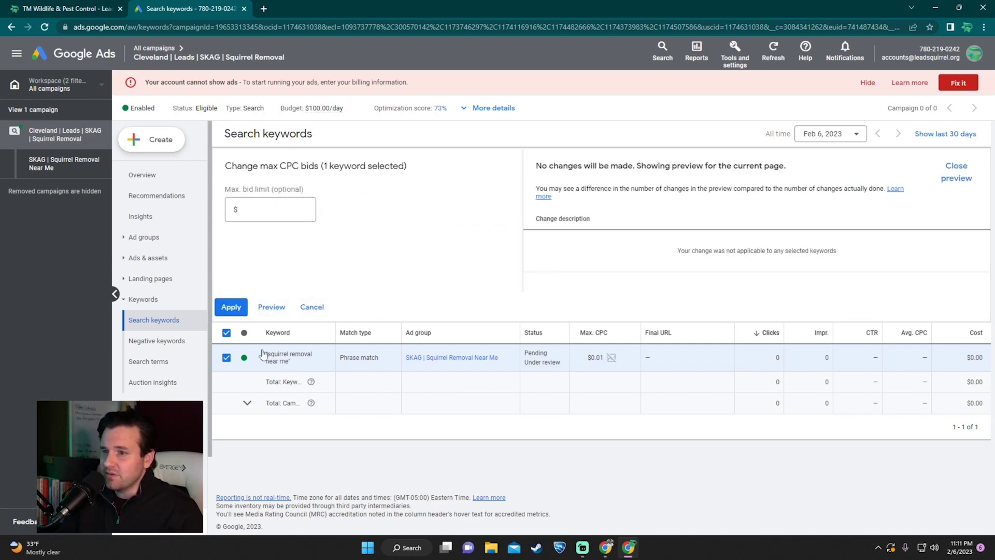
{"action": "left_click", "coordinate": [308, 308]}
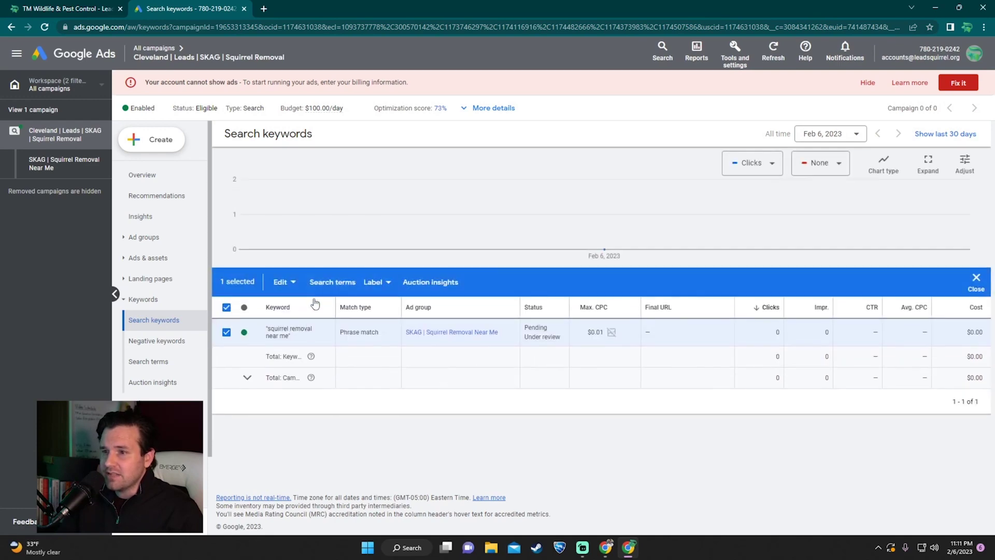
Step: Try raising the keyword's bid to top-of-page CPC, then close; max CPC stays $0.01
{"action": "left_click", "coordinate": [283, 282]}
{"action": "left_click", "coordinate": [232, 288]}
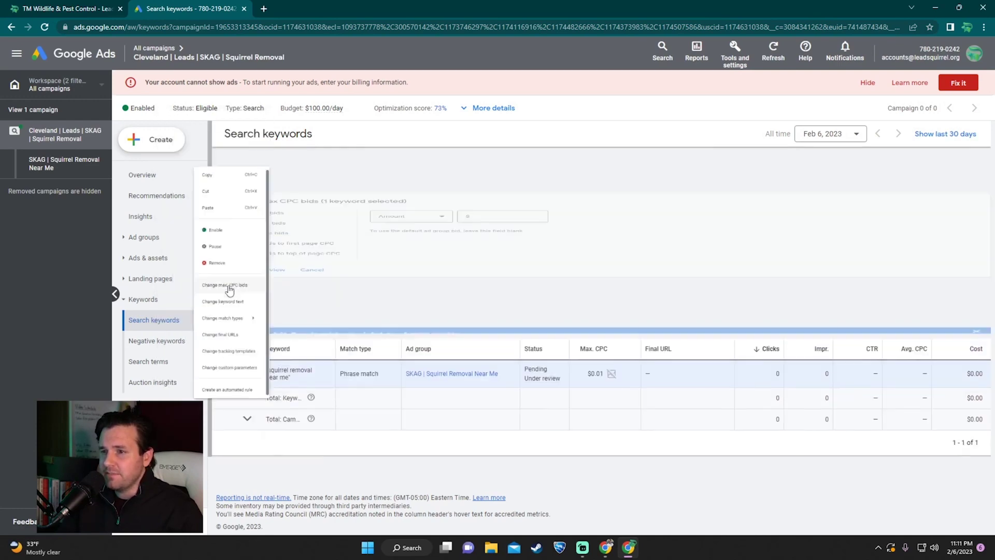
{"action": "left_click", "coordinate": [252, 275]}
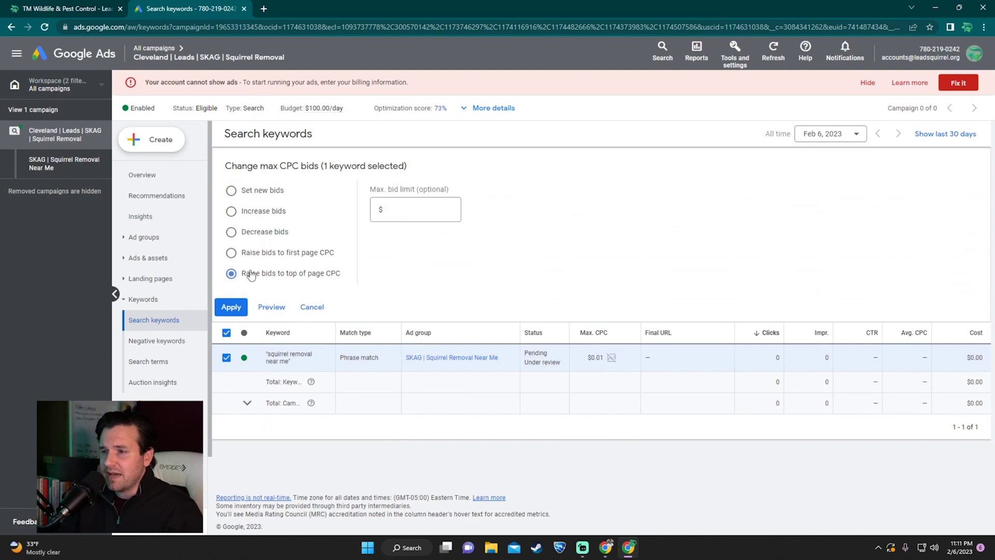
{"action": "left_click", "coordinate": [239, 309]}
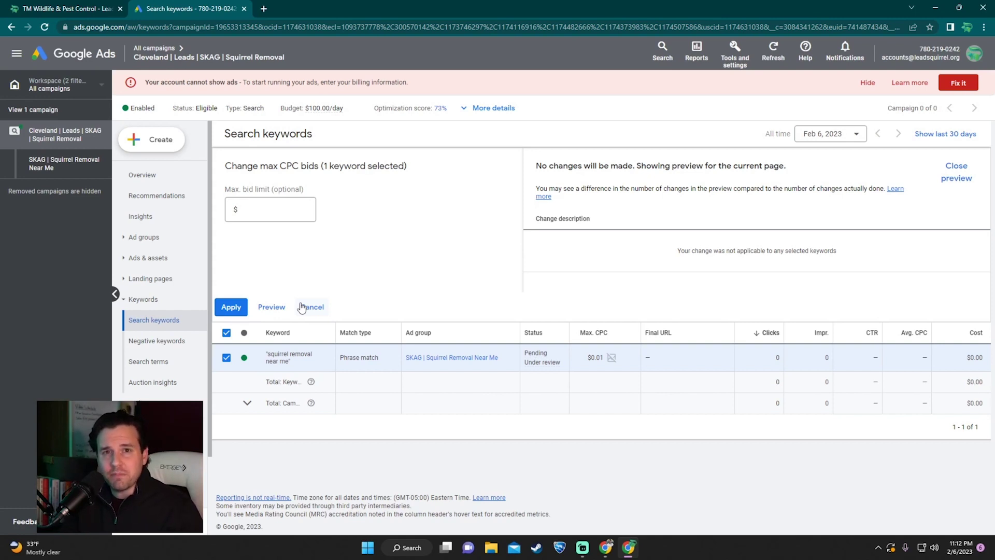
{"action": "left_click", "coordinate": [302, 308]}
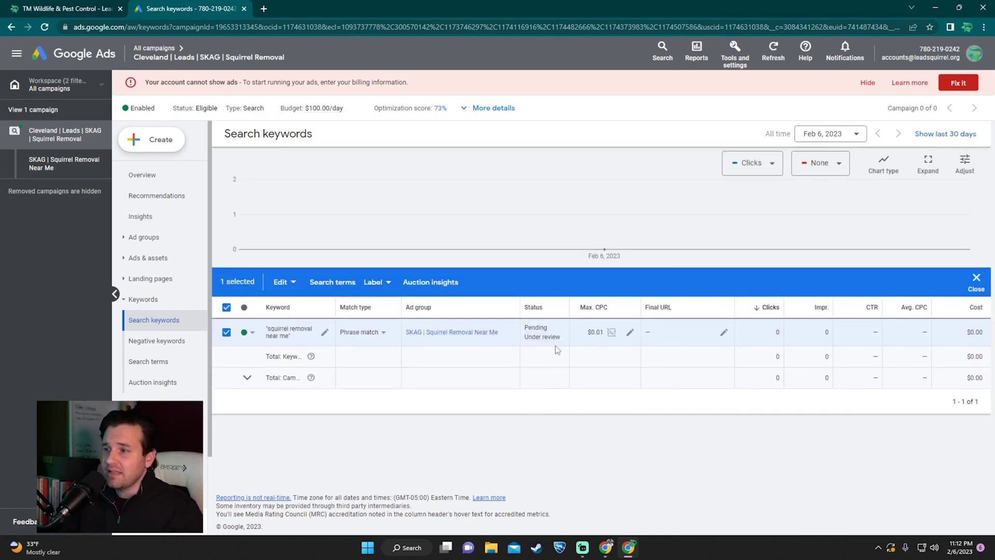
Step: Set the 'squirrel removal near me' keyword's max CPC to $10.00 and save it
{"action": "left_click", "coordinate": [618, 337]}
{"action": "type", "text": "10"}
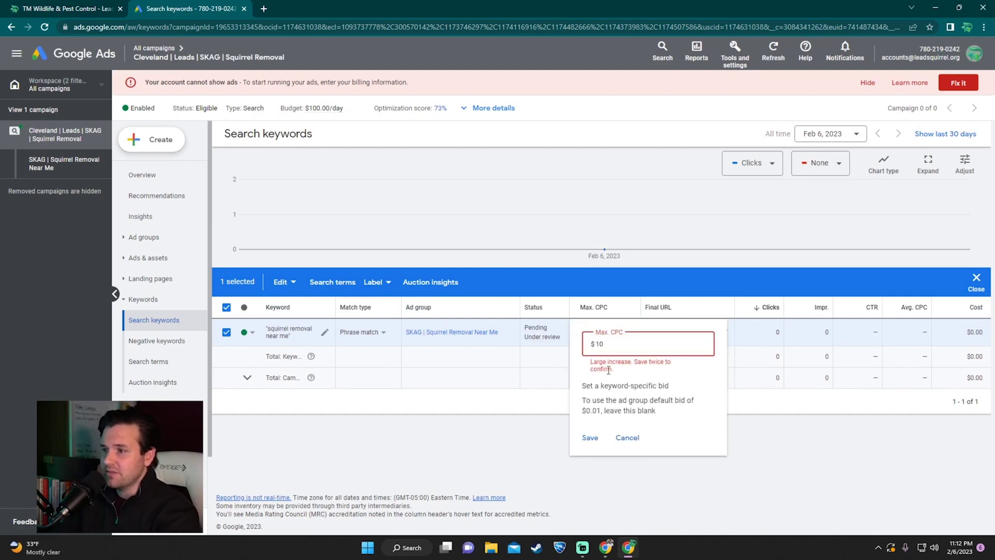
{"action": "left_click", "coordinate": [591, 438]}
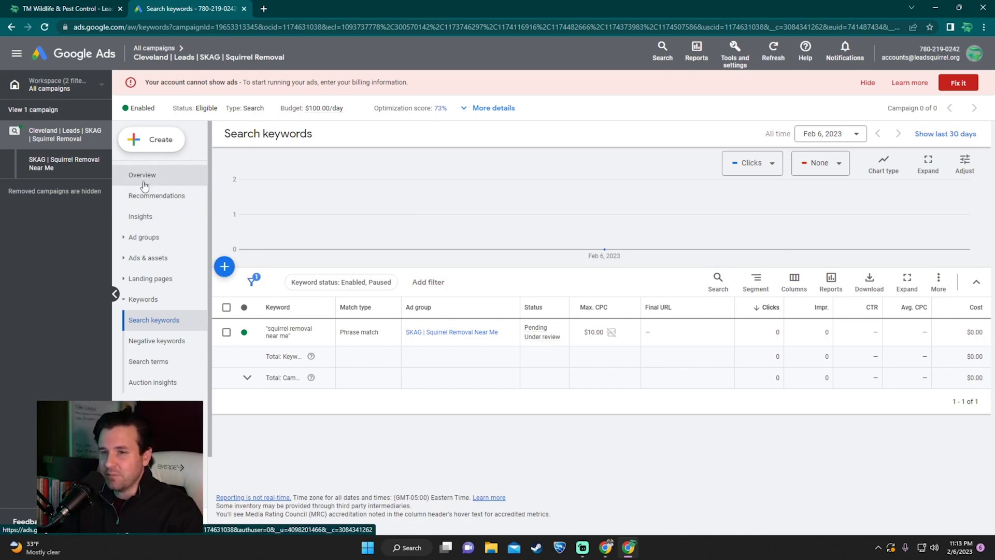
{"action": "left_click", "coordinate": [145, 179]}
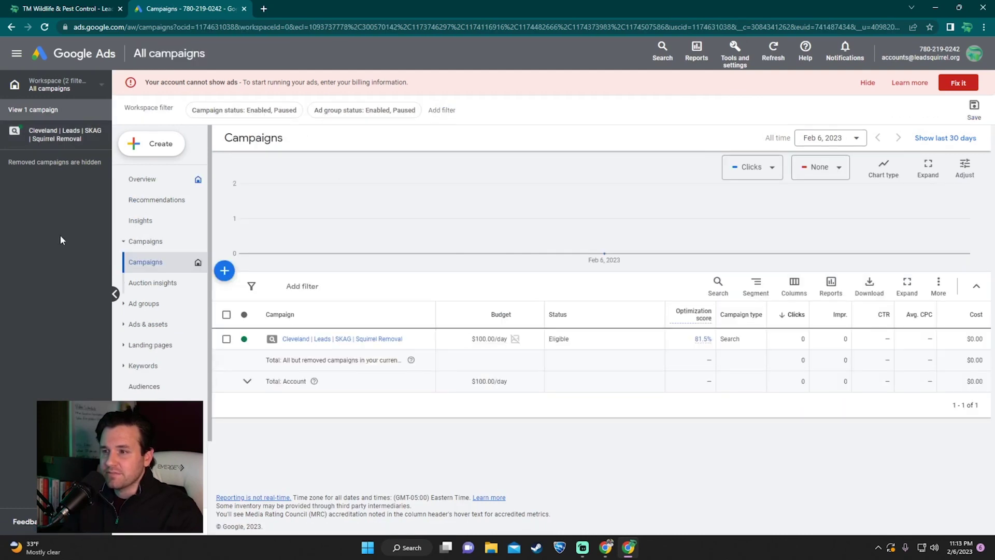
Step: Review the All campaigns table, then confirm the keyword's $10.00 max CPC on Search keywords
{"action": "mouse_move", "coordinate": [488, 342]}
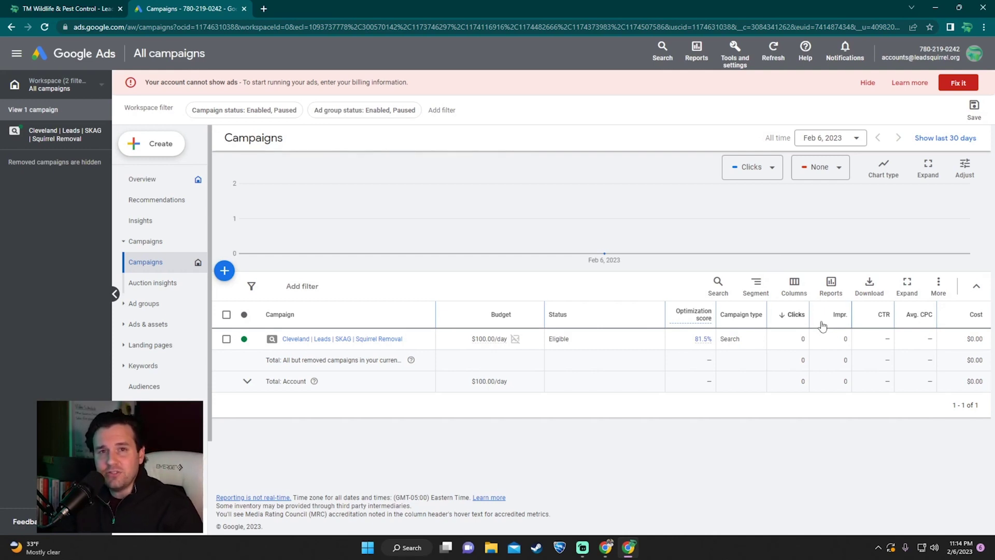
{"action": "left_click", "coordinate": [142, 366]}
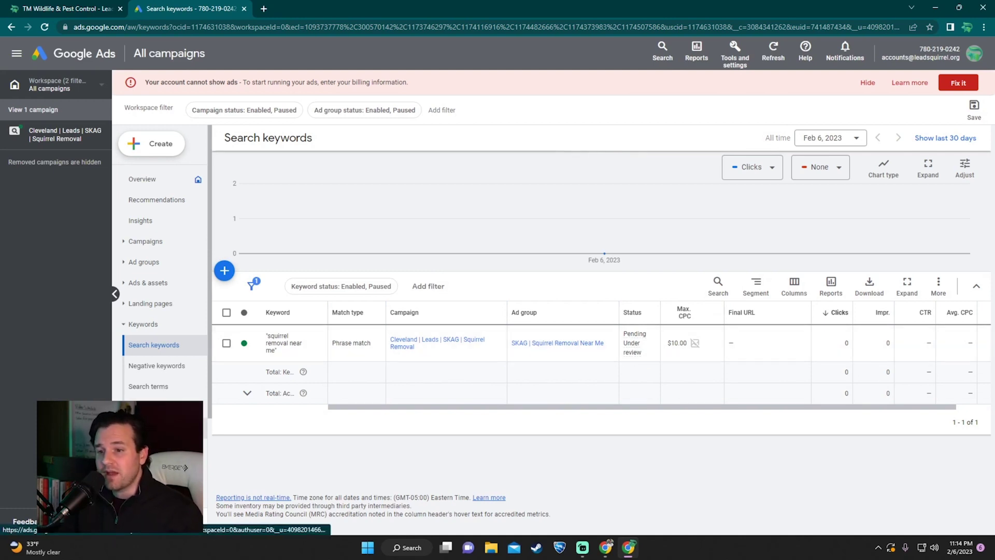
Step: Switch the campaign's bidding back to Maximize clicks and save, then open its ad groups
{"action": "left_click", "coordinate": [145, 428]}
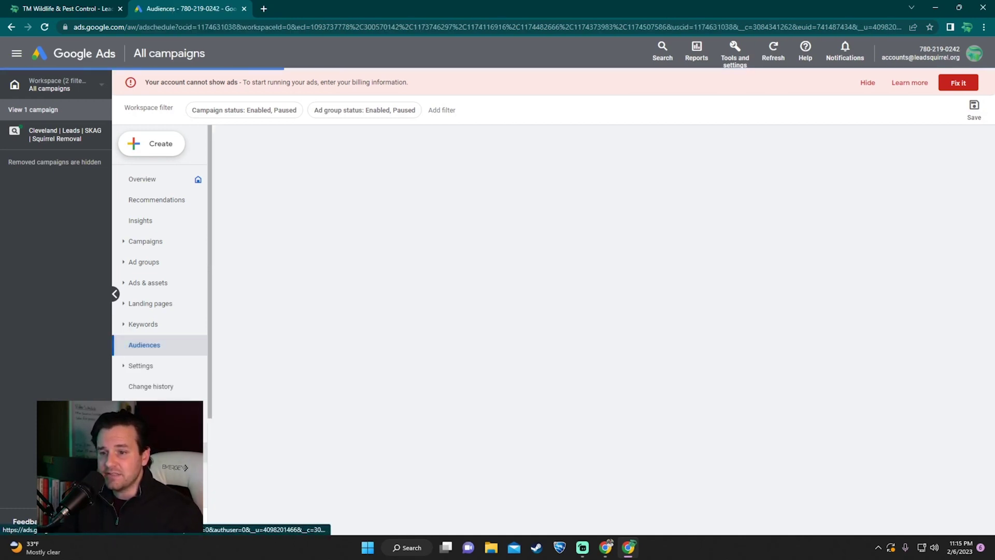
{"action": "left_click", "coordinate": [587, 379]}
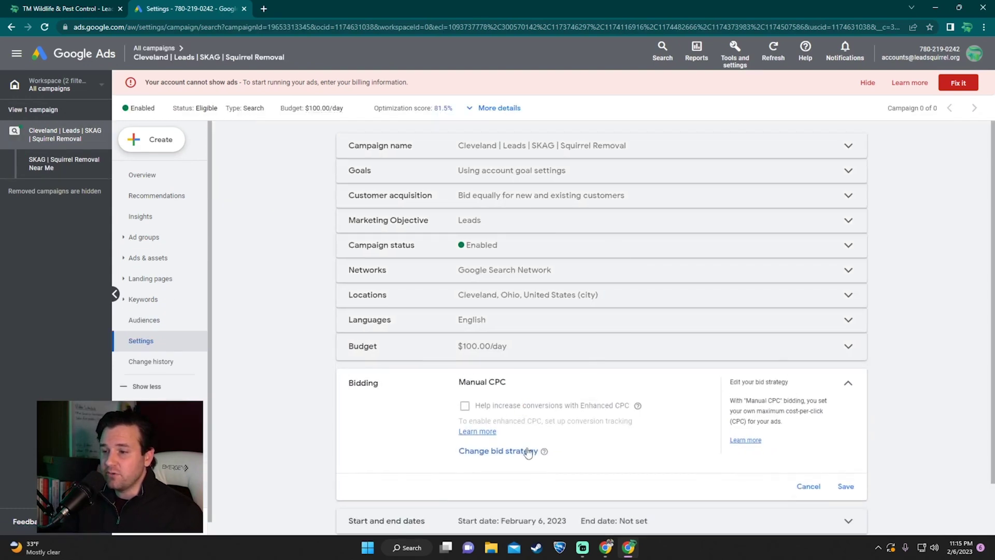
{"action": "left_click", "coordinate": [527, 452]}
{"action": "left_click", "coordinate": [519, 384]}
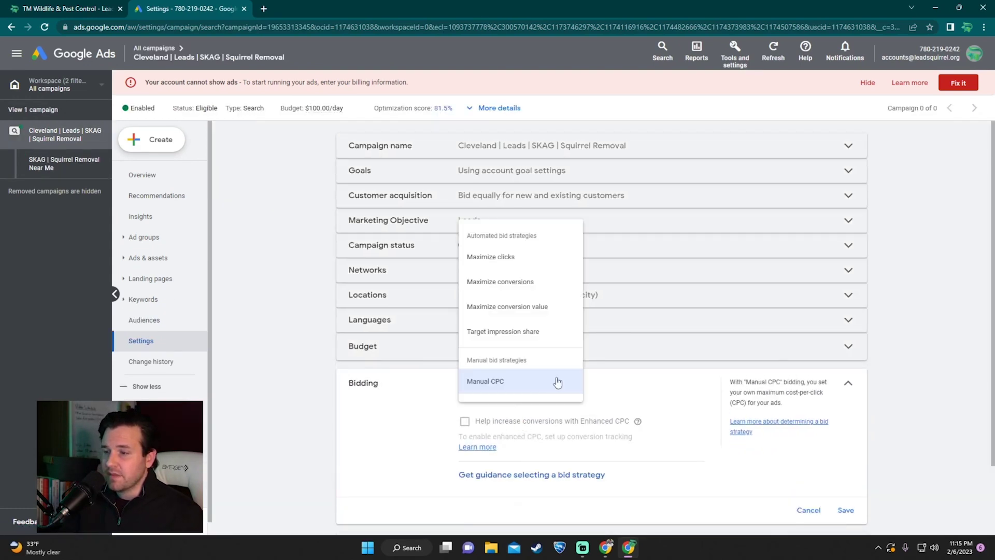
{"action": "left_click", "coordinate": [519, 265]}
{"action": "left_click", "coordinate": [846, 510]}
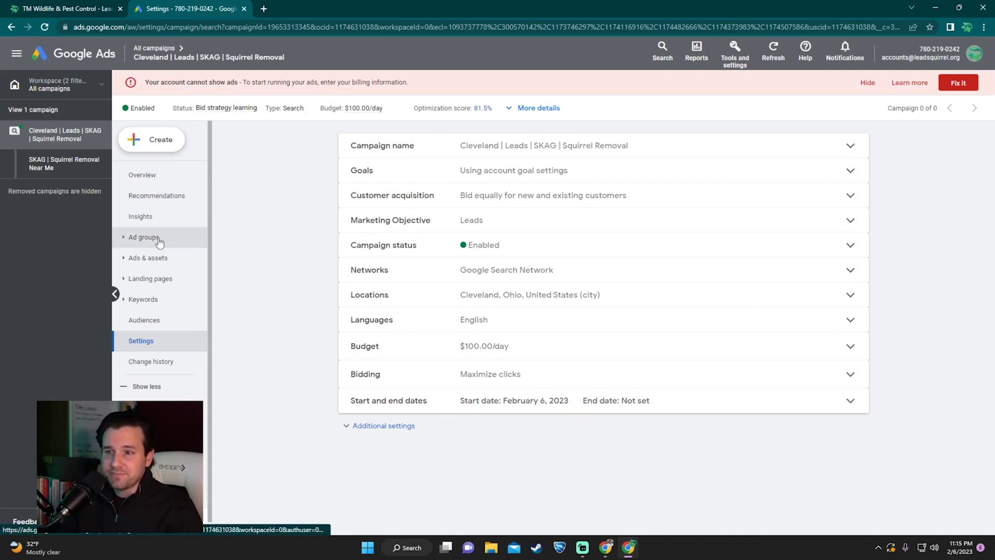
{"action": "left_click", "coordinate": [136, 238]}
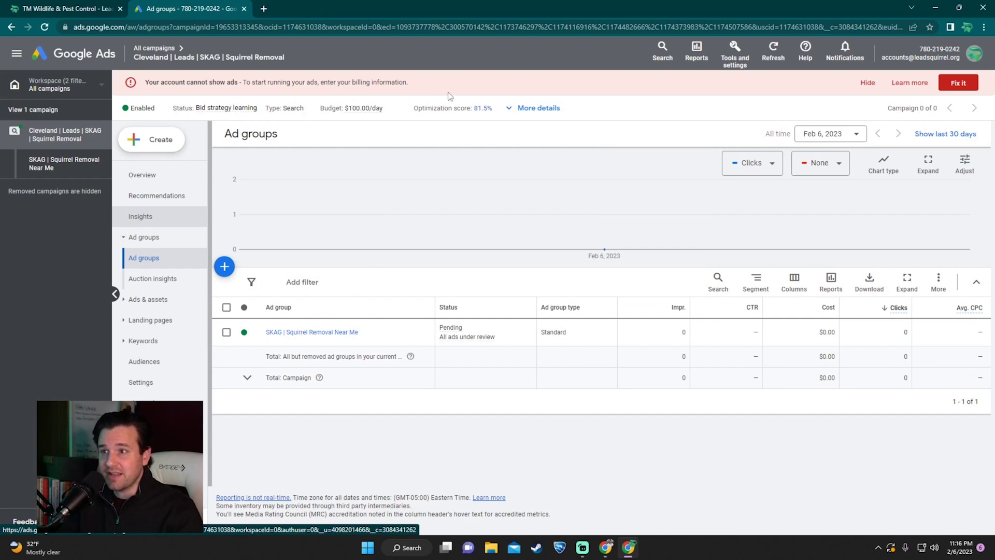
{"action": "left_click", "coordinate": [961, 83]}
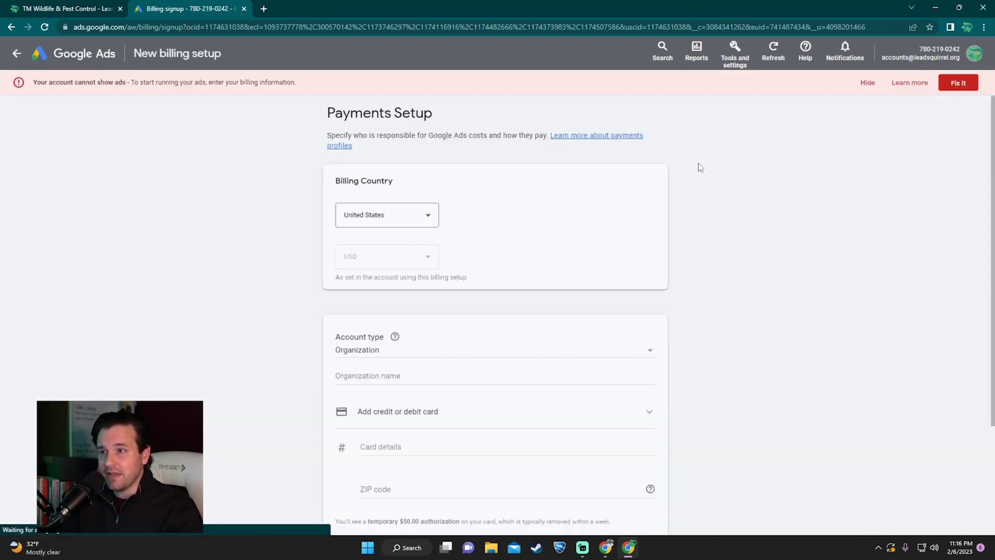
{"action": "scroll", "coordinate": [488, 233], "scroll_direction": "down", "scroll_amount": 2}
{"action": "scroll", "coordinate": [519, 228], "scroll_direction": "down", "scroll_amount": 1}
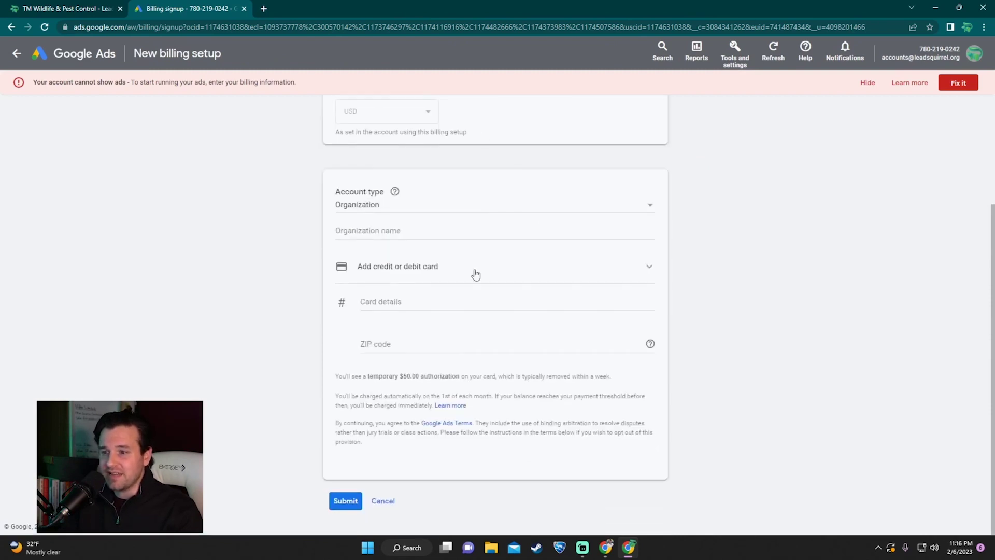
{"action": "scroll", "coordinate": [425, 259], "scroll_direction": "up", "scroll_amount": 3}
{"action": "scroll", "coordinate": [446, 349], "scroll_direction": "down", "scroll_amount": 3}
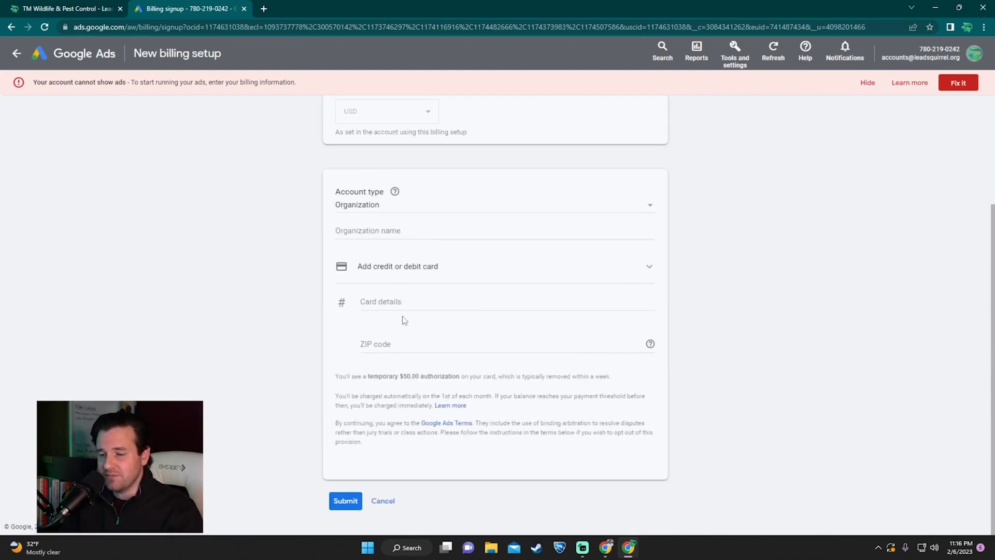
{"action": "left_click", "coordinate": [383, 500]}
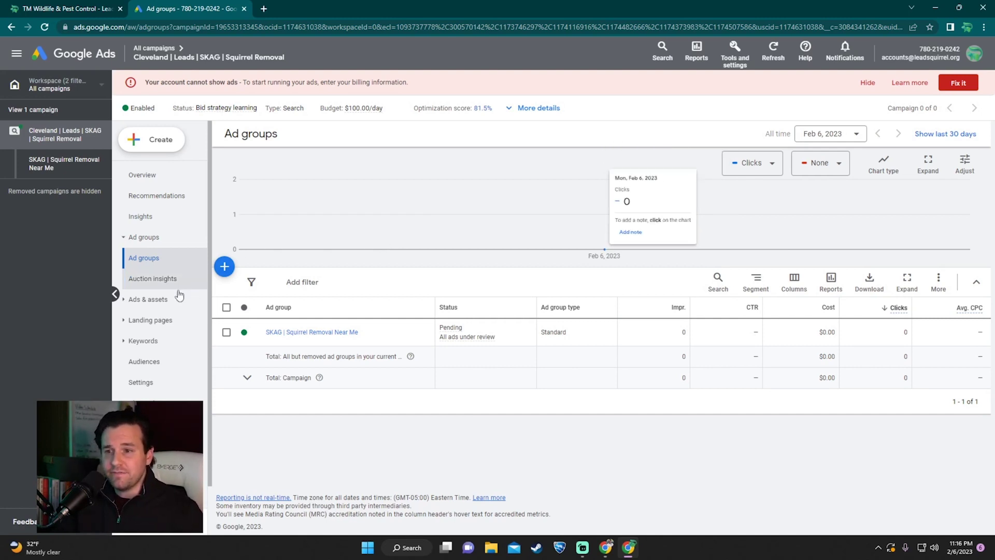
Step: Show the Search keywords page with phrase-match 'squirrel removal near me' Eligible at $0.00 cost
{"action": "left_click", "coordinate": [151, 341]}
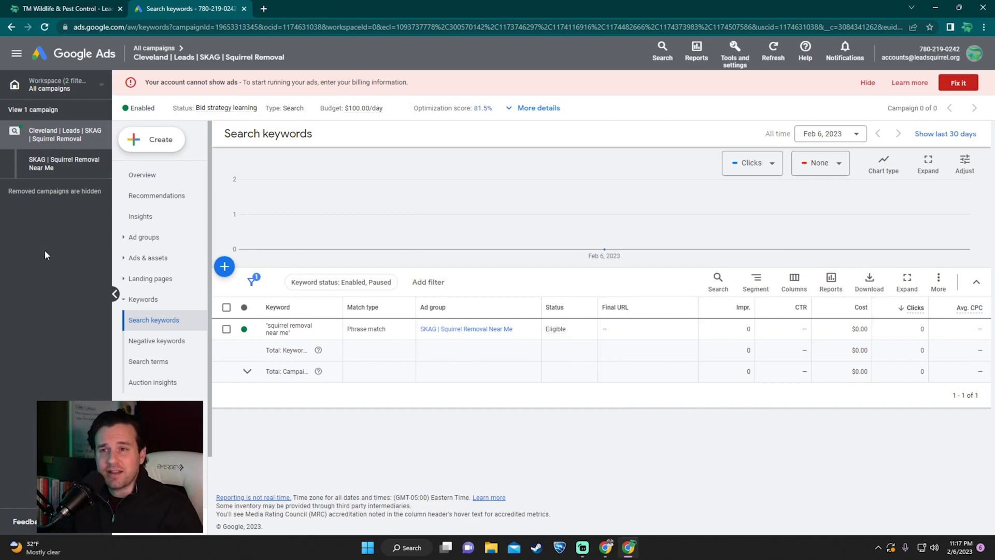
{"action": "left_click", "coordinate": [39, 7]}
Step: Inspect the TM Wildlife page's Amherst lead form, highlighting its heading and trying the Message and Your Name fields
{"action": "scroll", "coordinate": [294, 268], "scroll_direction": "up", "scroll_amount": 2}
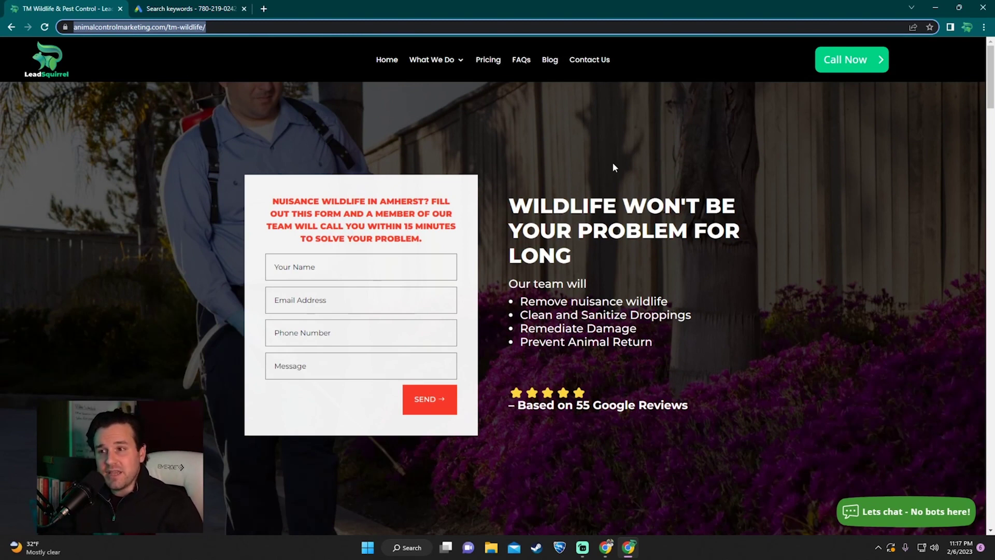
{"action": "left_click_drag", "start_coordinate": [272, 201], "coordinate": [437, 244]}
{"action": "left_click", "coordinate": [488, 202]}
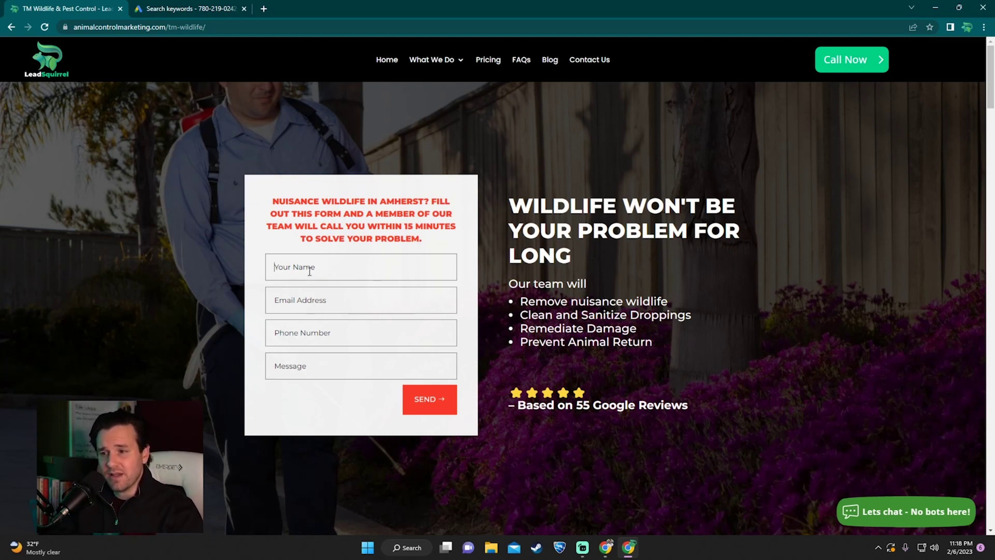
{"action": "left_click", "coordinate": [315, 369]}
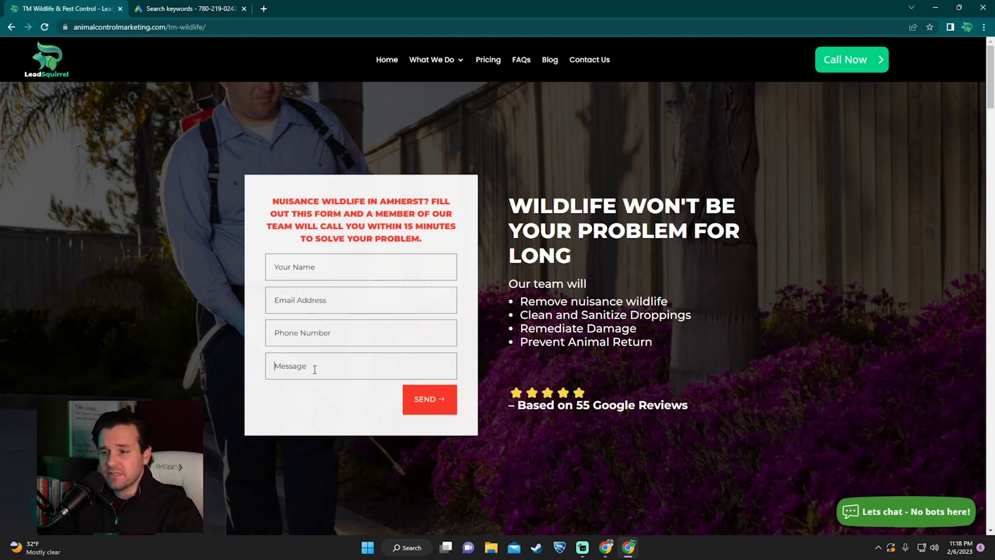
{"action": "left_click", "coordinate": [358, 269]}
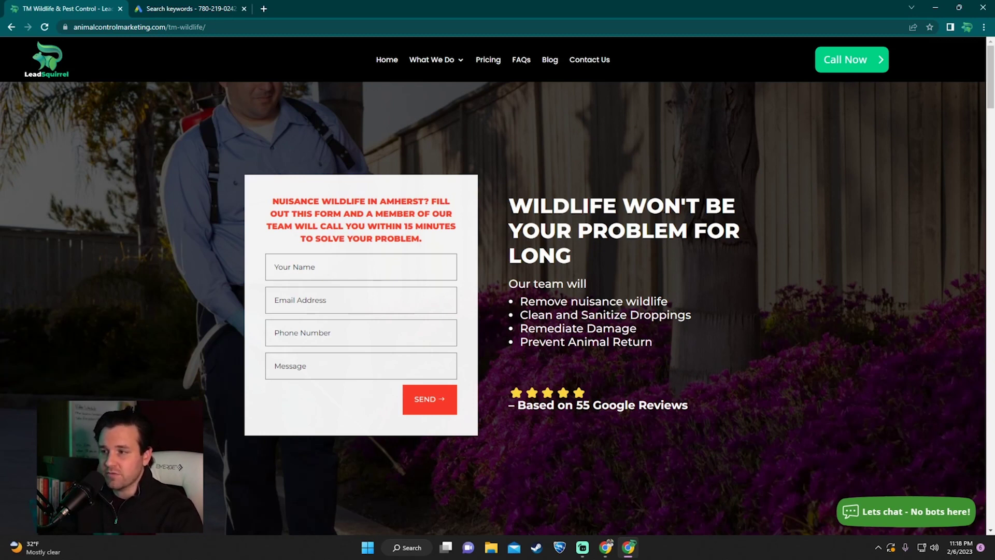
{"action": "left_click_drag", "start_coordinate": [517, 341], "coordinate": [652, 342]}
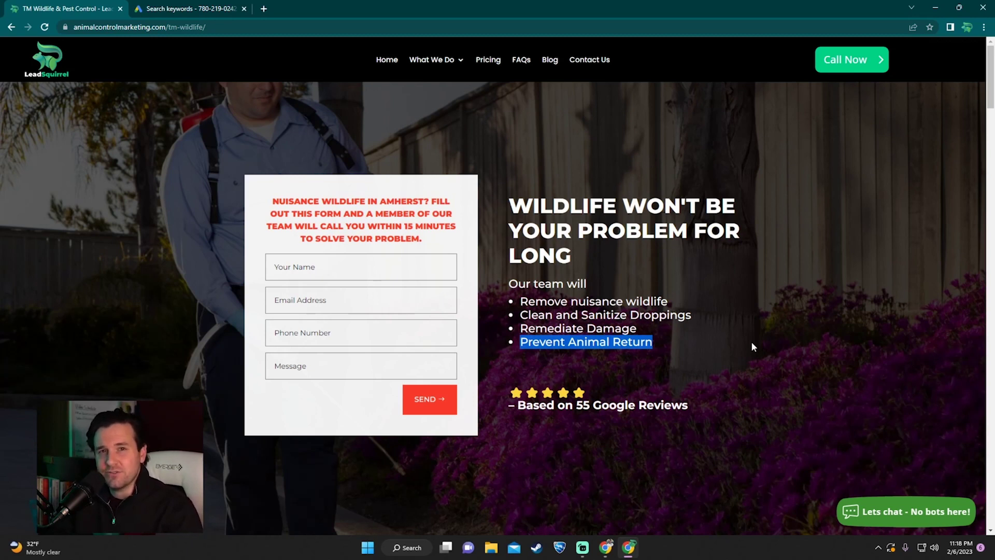
{"action": "left_click", "coordinate": [753, 346]}
{"action": "scroll", "coordinate": [754, 347], "scroll_direction": "down", "scroll_amount": 1}
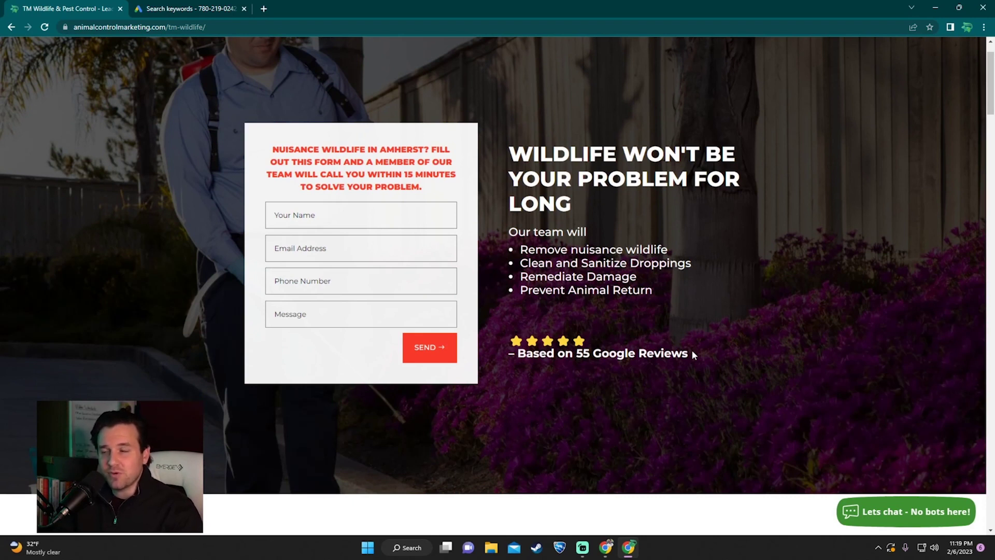
{"action": "triple_click", "coordinate": [693, 352]}
{"action": "left_click", "coordinate": [664, 346]}
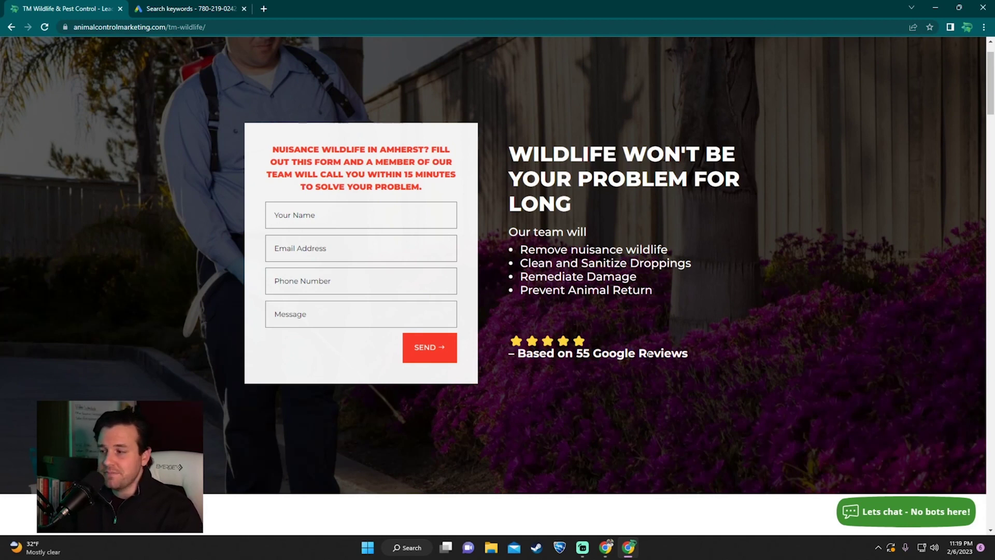
{"action": "scroll", "coordinate": [649, 354], "scroll_direction": "up", "scroll_amount": 1}
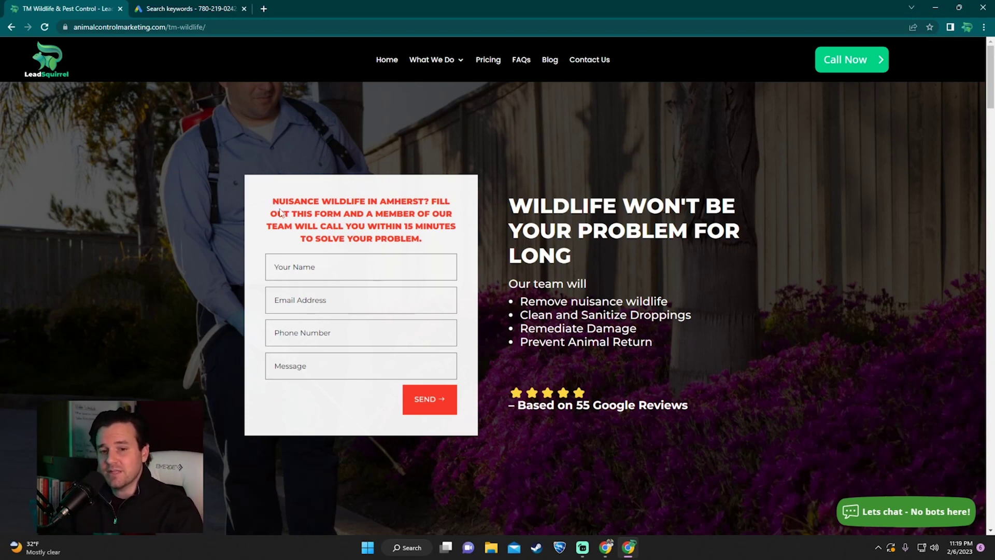
Step: Check the landing page at 400 px mobile width in DevTools, then return to Google Ads keywords
{"action": "key", "text": "ctrl+shift+i"}
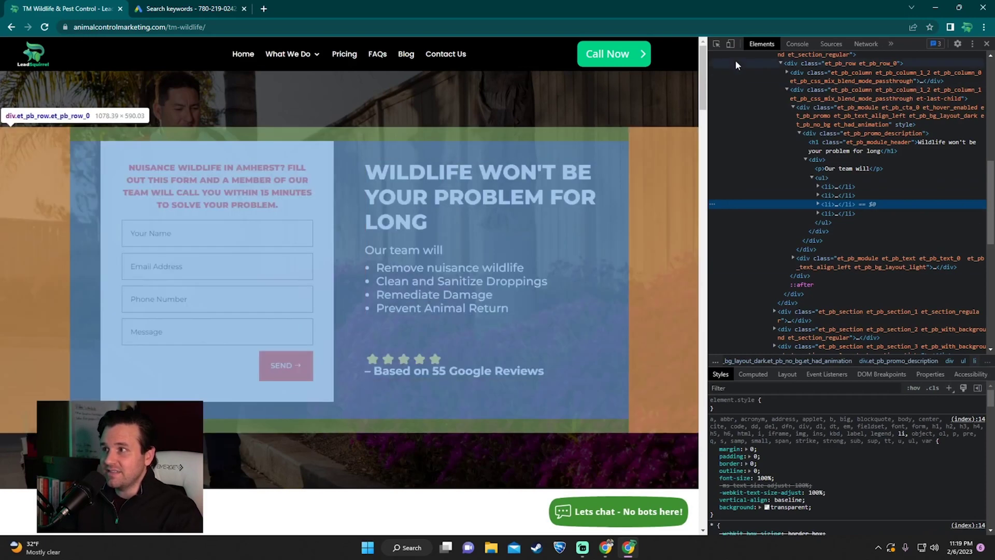
{"action": "left_click", "coordinate": [730, 44]}
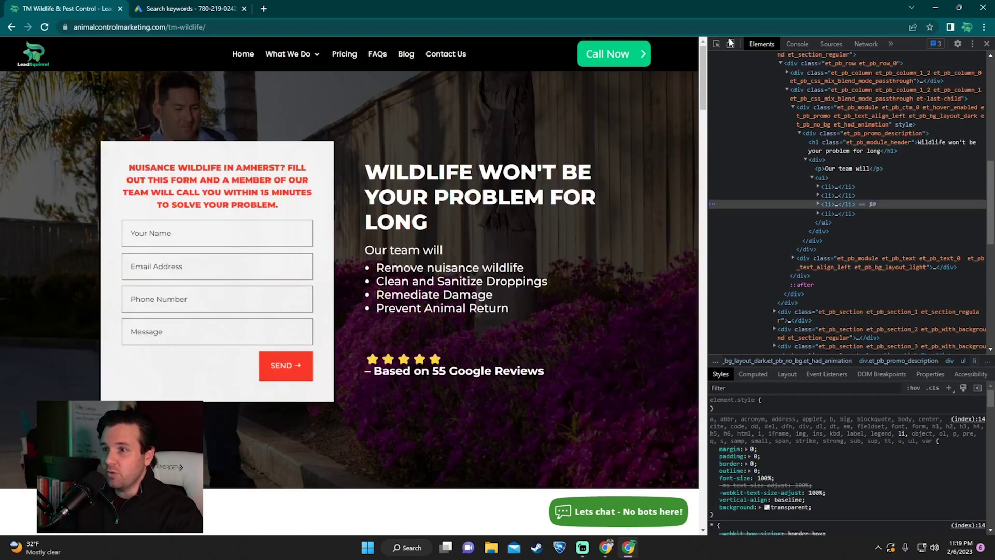
{"action": "scroll", "coordinate": [423, 235], "scroll_direction": "down", "scroll_amount": 1}
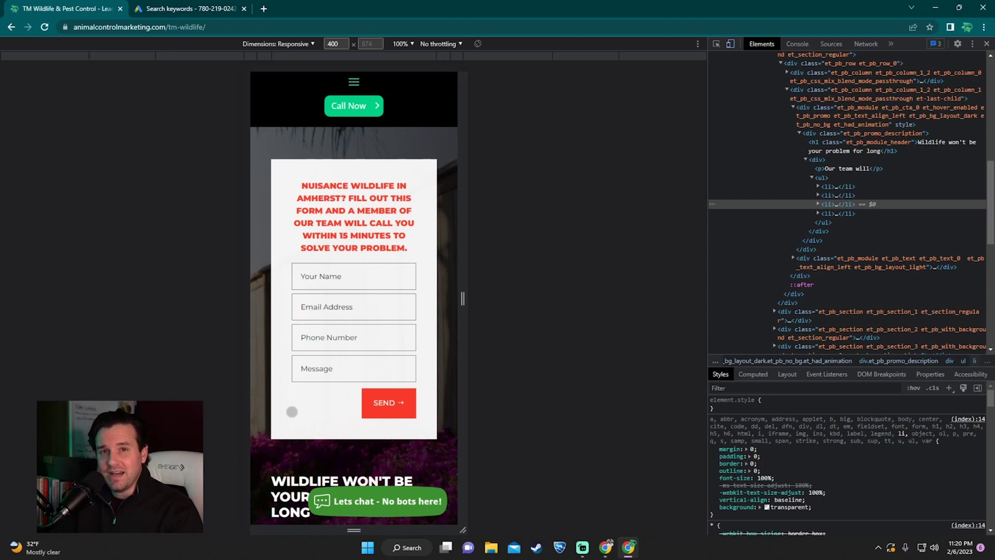
{"action": "key", "text": "ctrl+shift+m"}
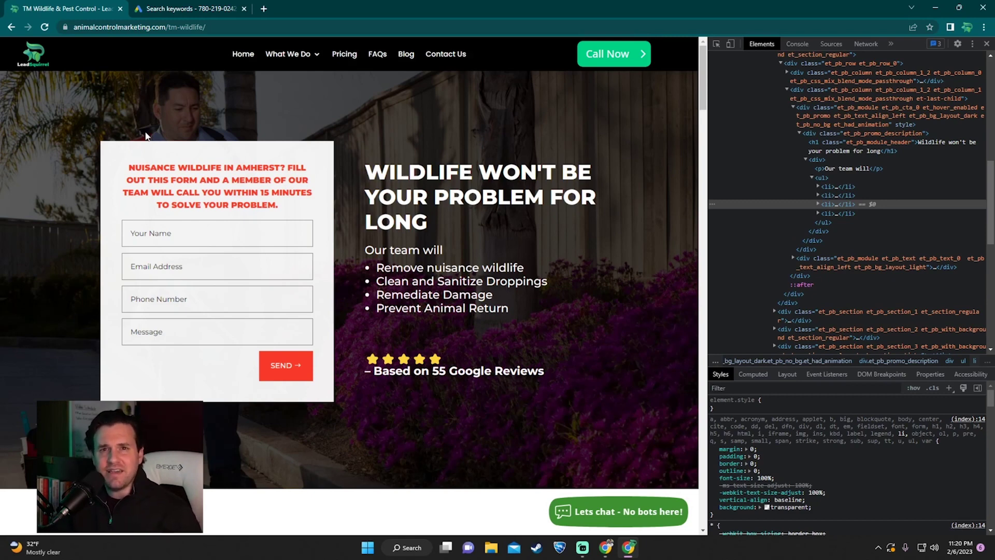
{"action": "key", "text": "ctrl+Tab"}
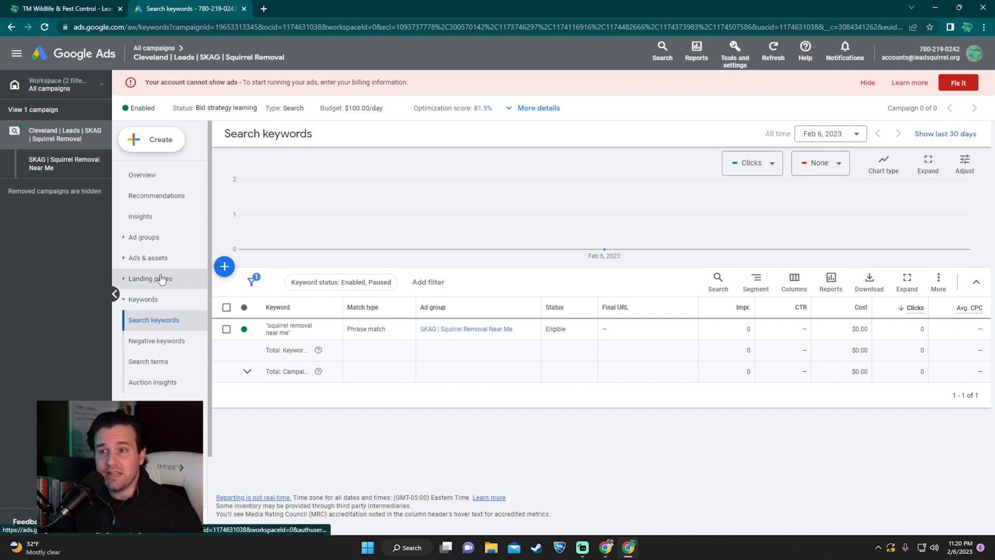
Step: From Ads & assets > Assets, begin a new Location asset via a known Business Profile account
{"action": "left_click", "coordinate": [127, 259]}
{"action": "left_click", "coordinate": [138, 300]}
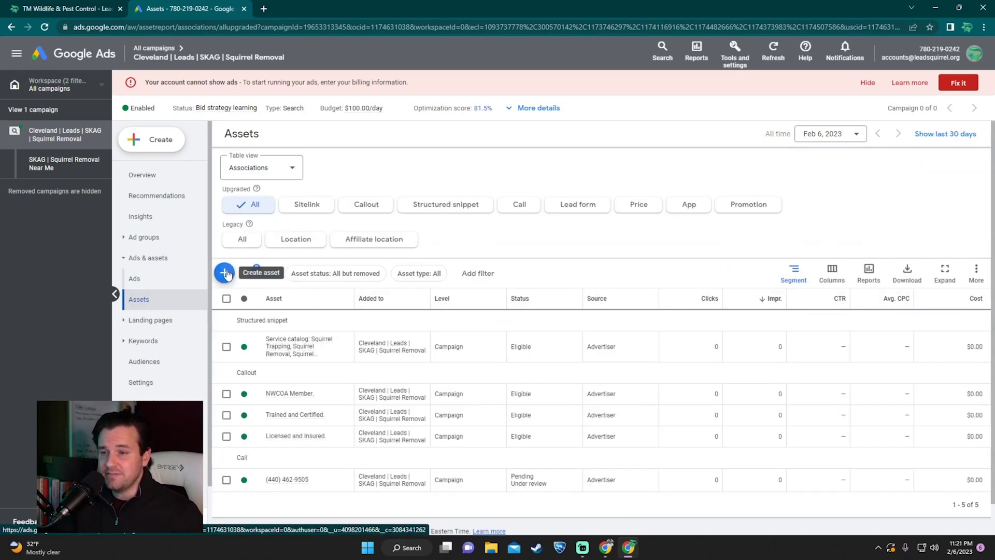
{"action": "left_click", "coordinate": [227, 274]}
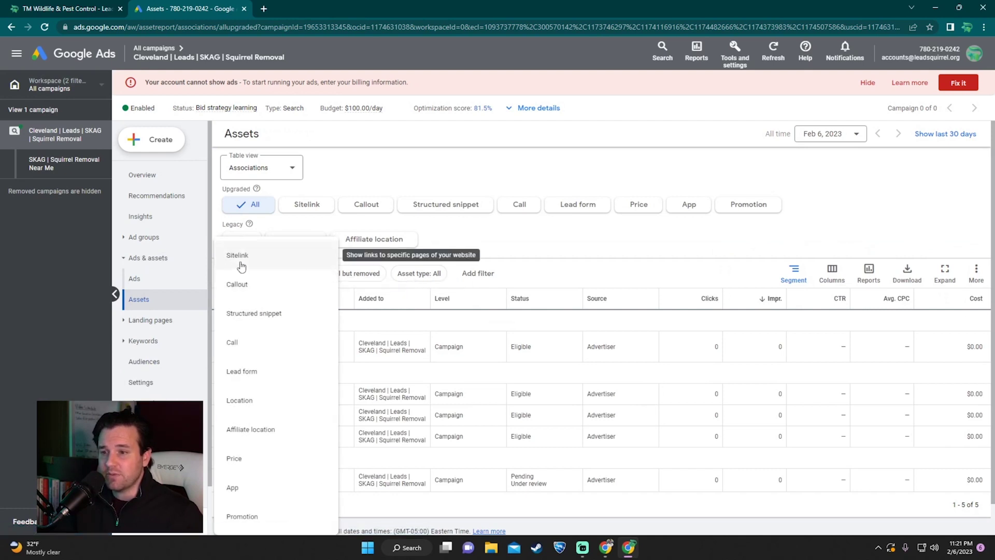
{"action": "left_click", "coordinate": [233, 401]}
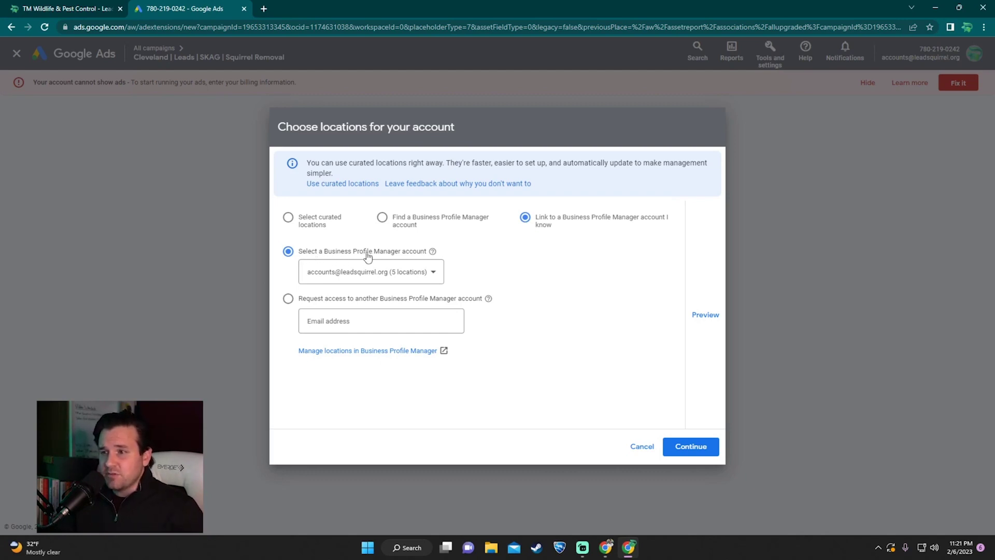
Step: Choose the Business Profile Manager account with 5 locations and sync all of them to the Squirrel Removal campaign
{"action": "left_click", "coordinate": [434, 273]}
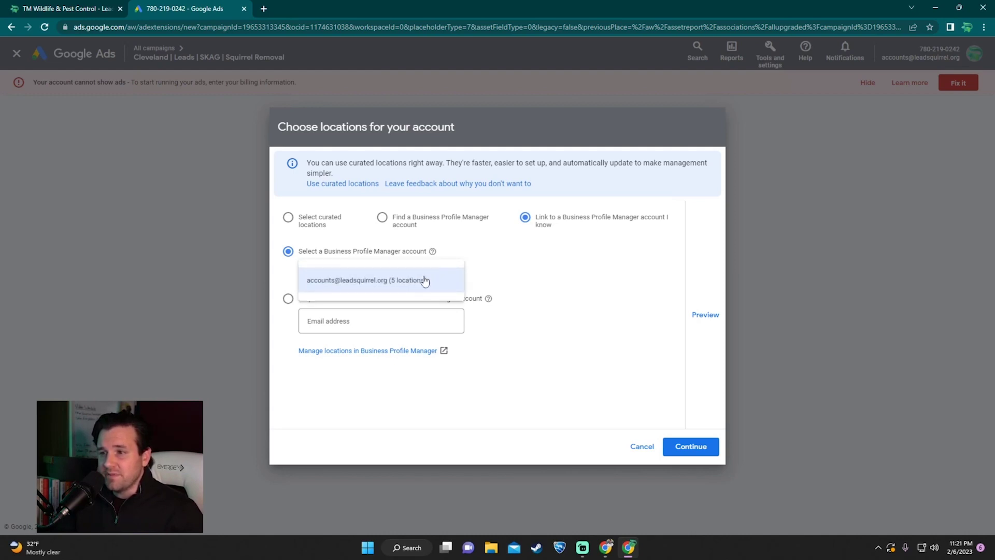
{"action": "left_click", "coordinate": [361, 282]}
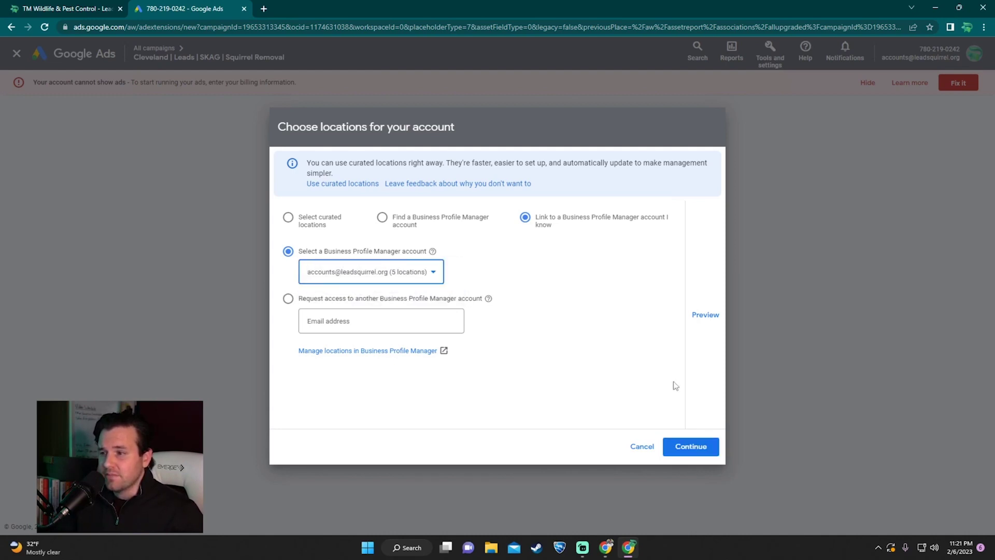
{"action": "left_click", "coordinate": [693, 446]}
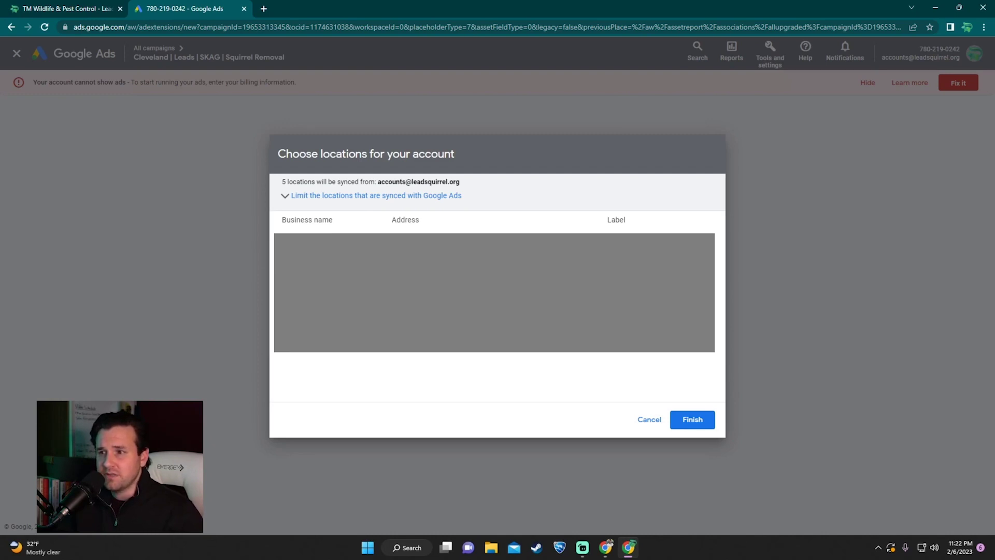
{"action": "left_click", "coordinate": [683, 419]}
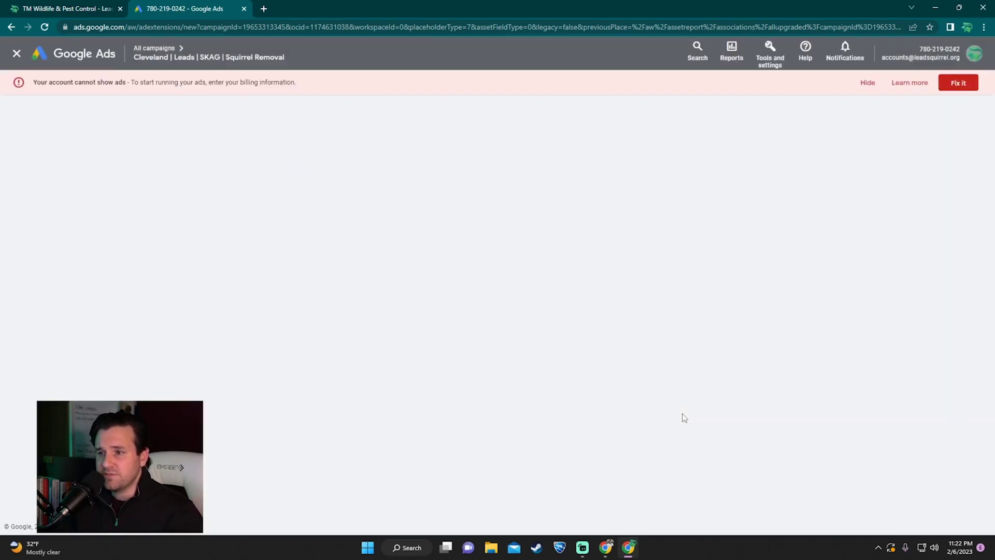